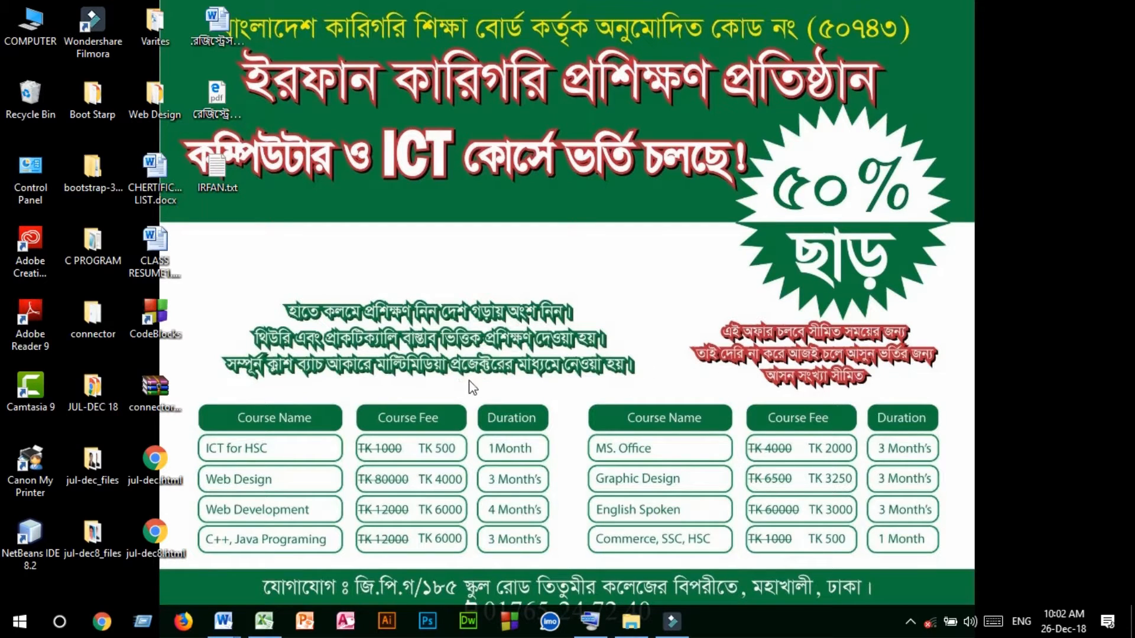
Switch to the open Excel workbook youtube for videoxlsx.xlsx
{"action": "left_click", "coordinate": [264, 621]}
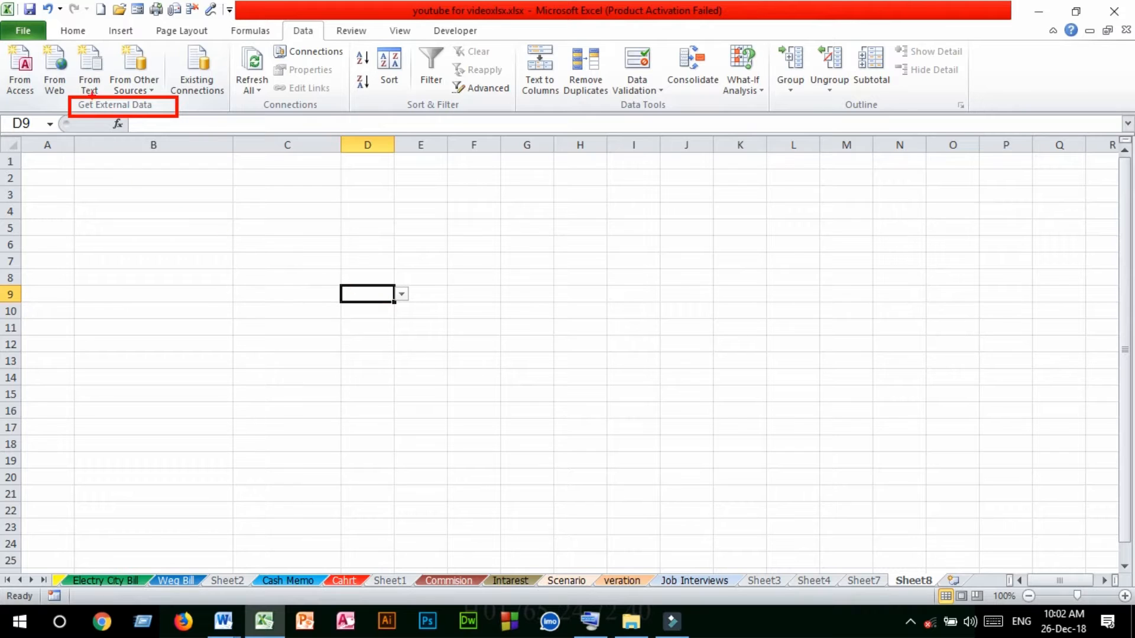
{"action": "left_click", "coordinate": [388, 94]}
{"action": "mouse_move", "coordinate": [388, 94]}
{"action": "left_mouse_down"}
{"action": "mouse_move", "coordinate": [426, 117]}
{"action": "mouse_move", "coordinate": [488, 115]}
{"action": "left_mouse_up"}
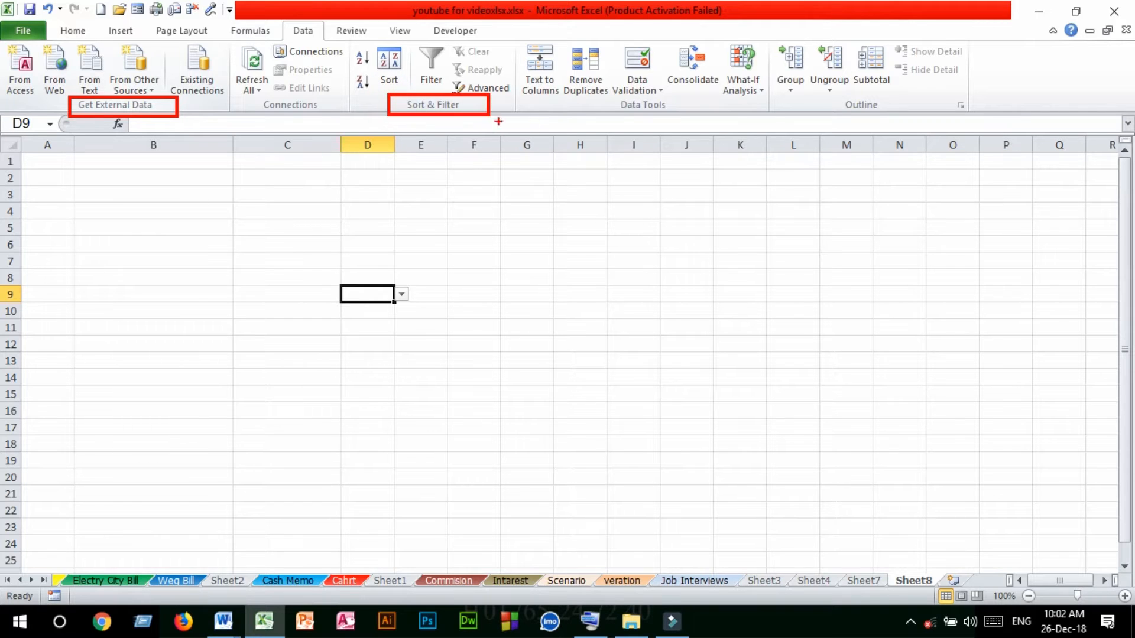
{"action": "left_click_drag", "start_coordinate": [607, 96], "coordinate": [689, 116]}
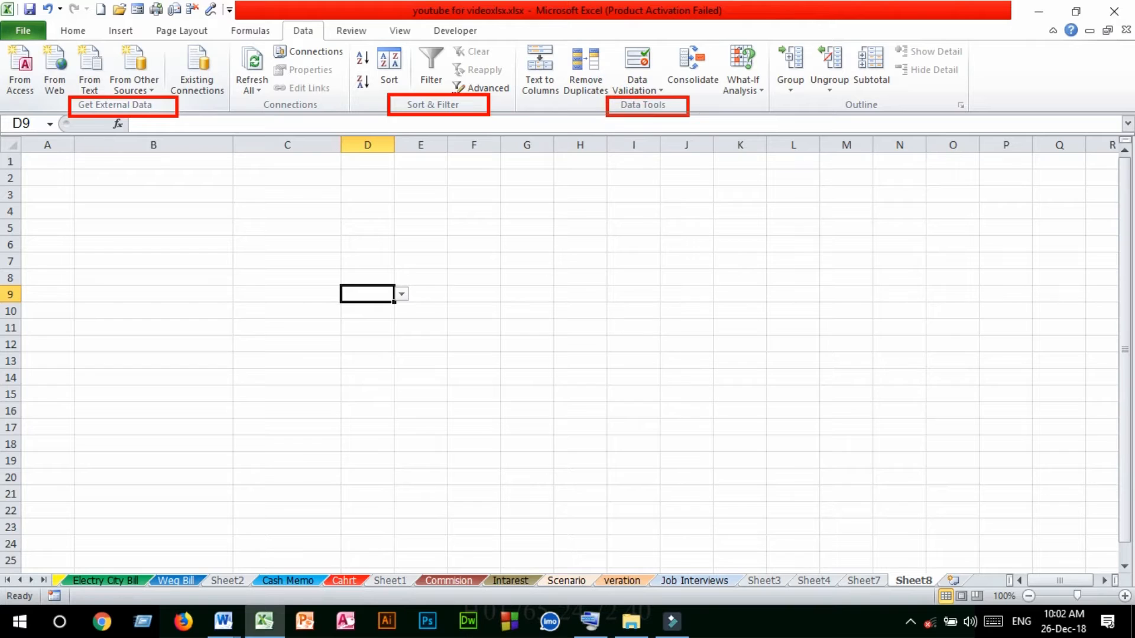
{"action": "left_click_drag", "start_coordinate": [832, 92], "coordinate": [893, 116]}
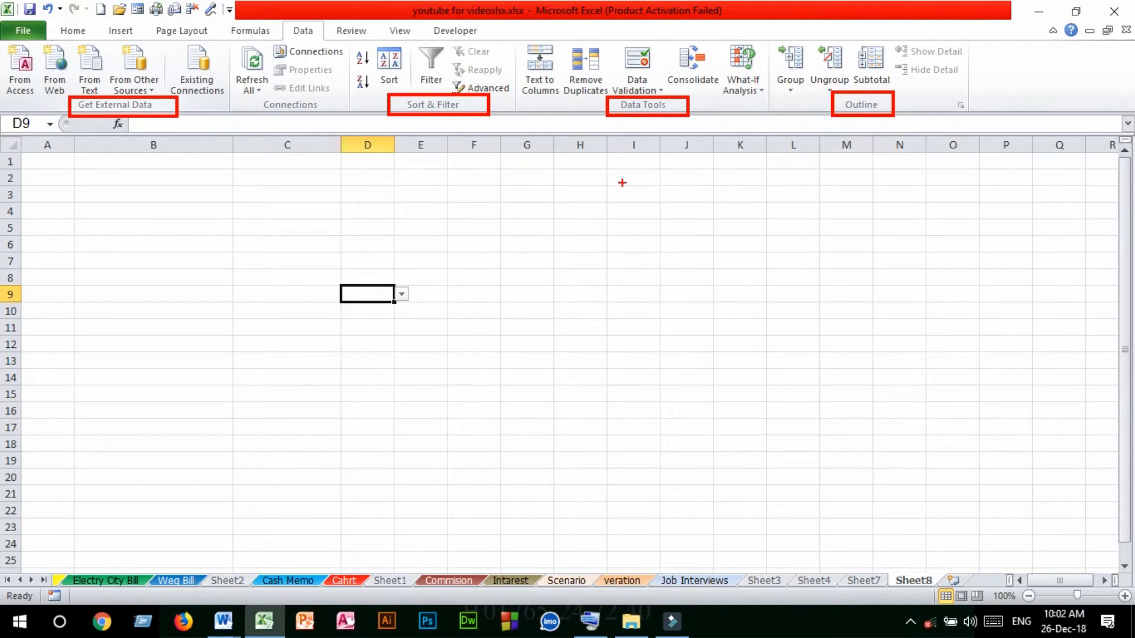
{"action": "key", "text": "Escape"}
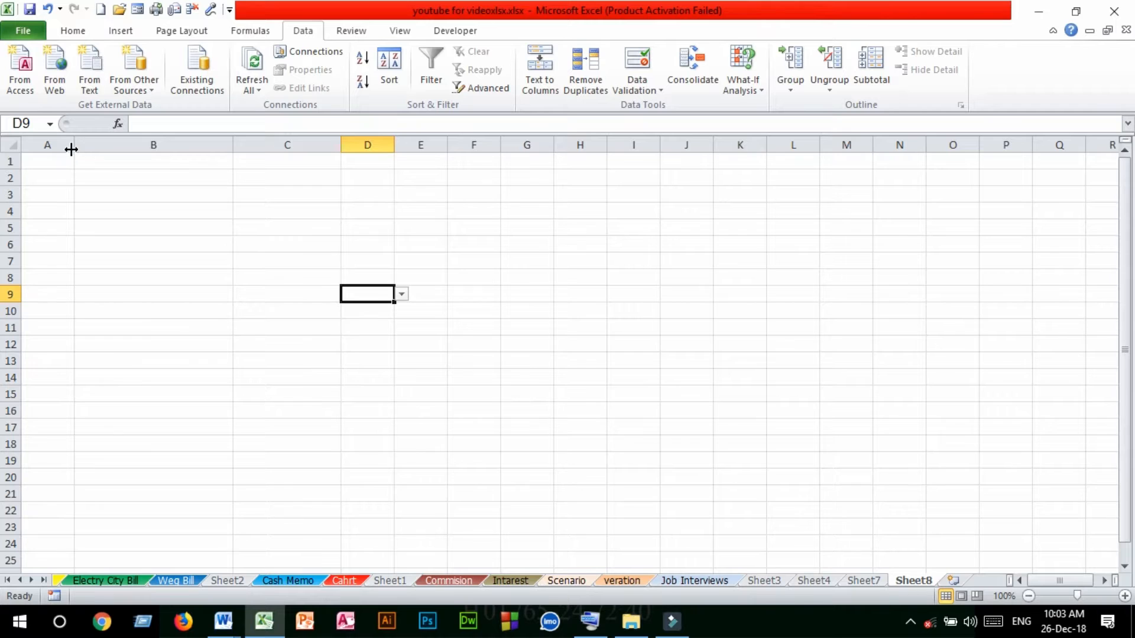
Widen column A and, from cell A1, open the Access database BLAST.accdb in E:\OFFICE\ACCESS as the external data source
{"action": "left_click_drag", "start_coordinate": [74, 145], "coordinate": [120, 145]}
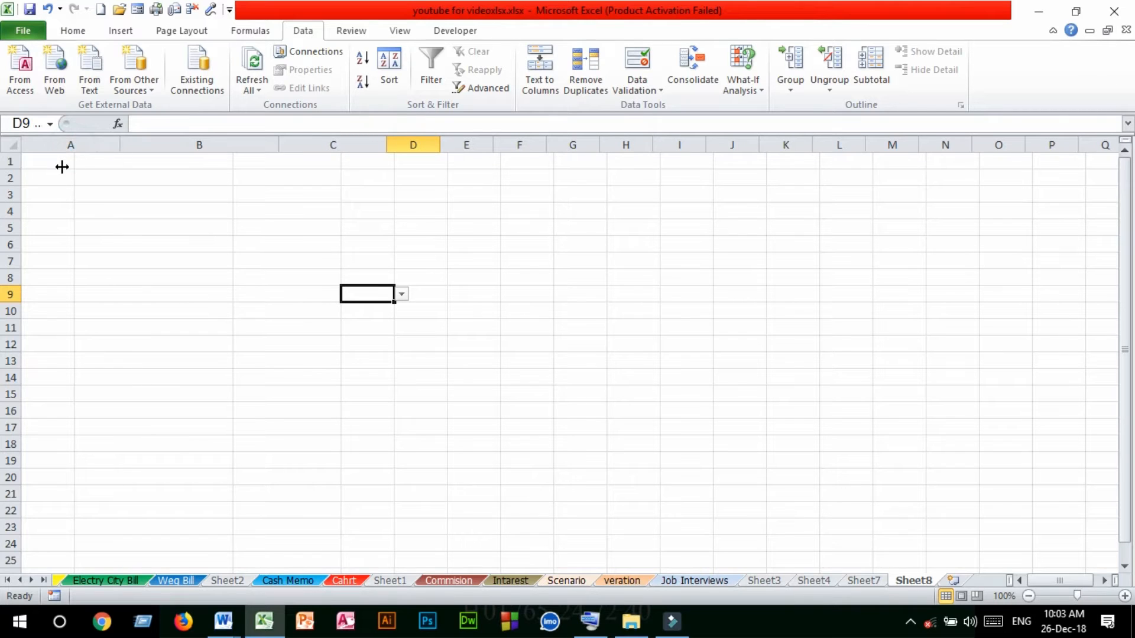
{"action": "left_click", "coordinate": [68, 166]}
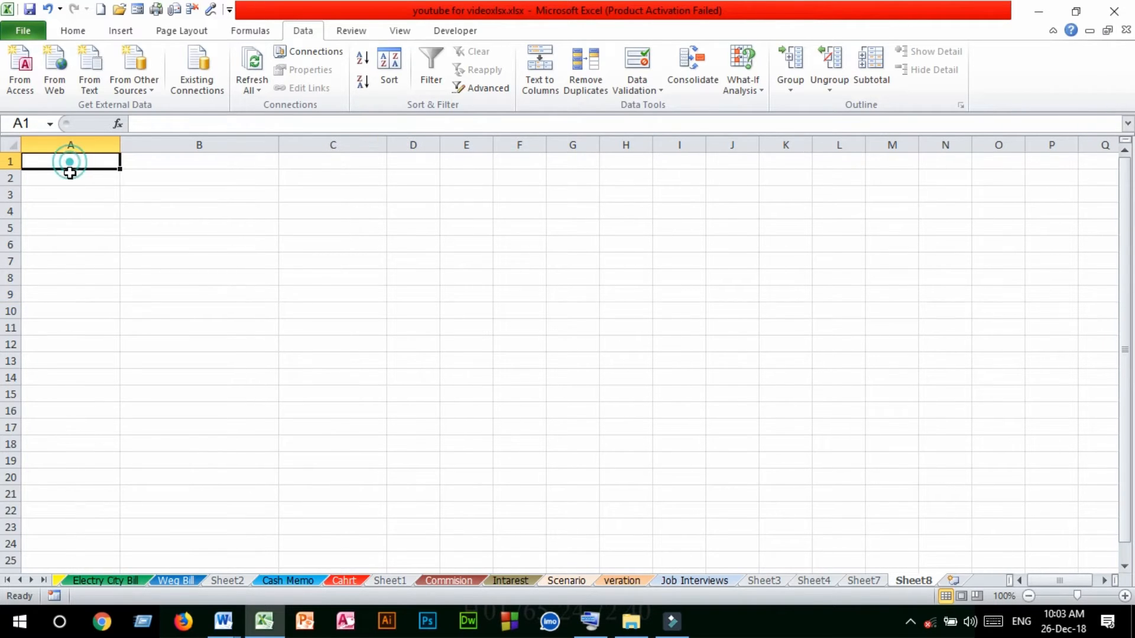
{"action": "left_click", "coordinate": [25, 74]}
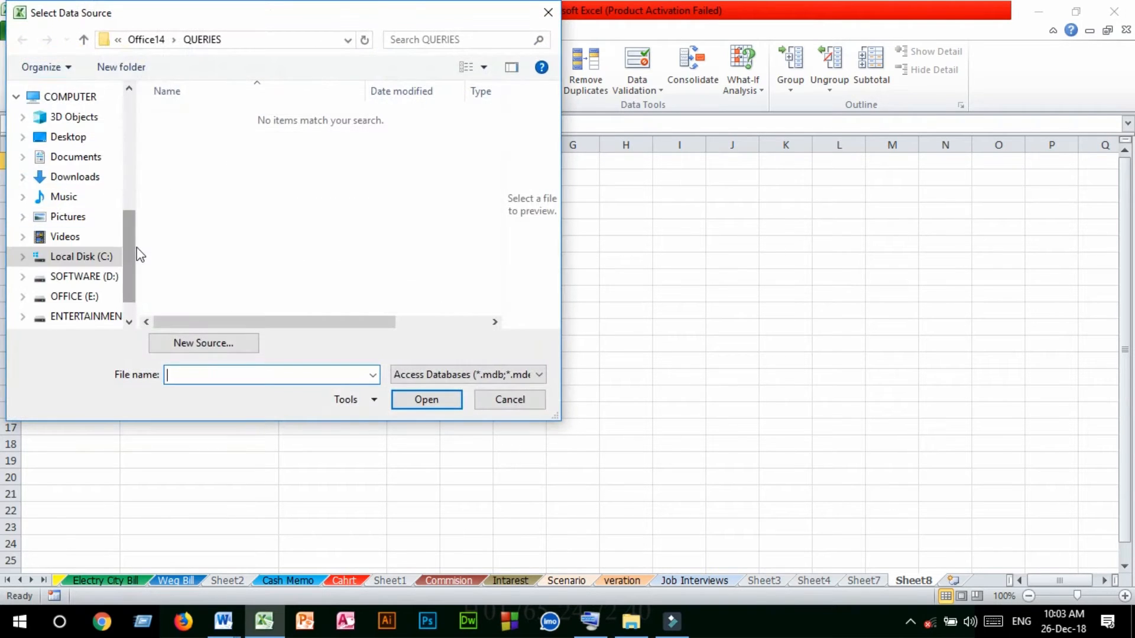
{"action": "left_click_drag", "start_coordinate": [133, 250], "coordinate": [130, 262]}
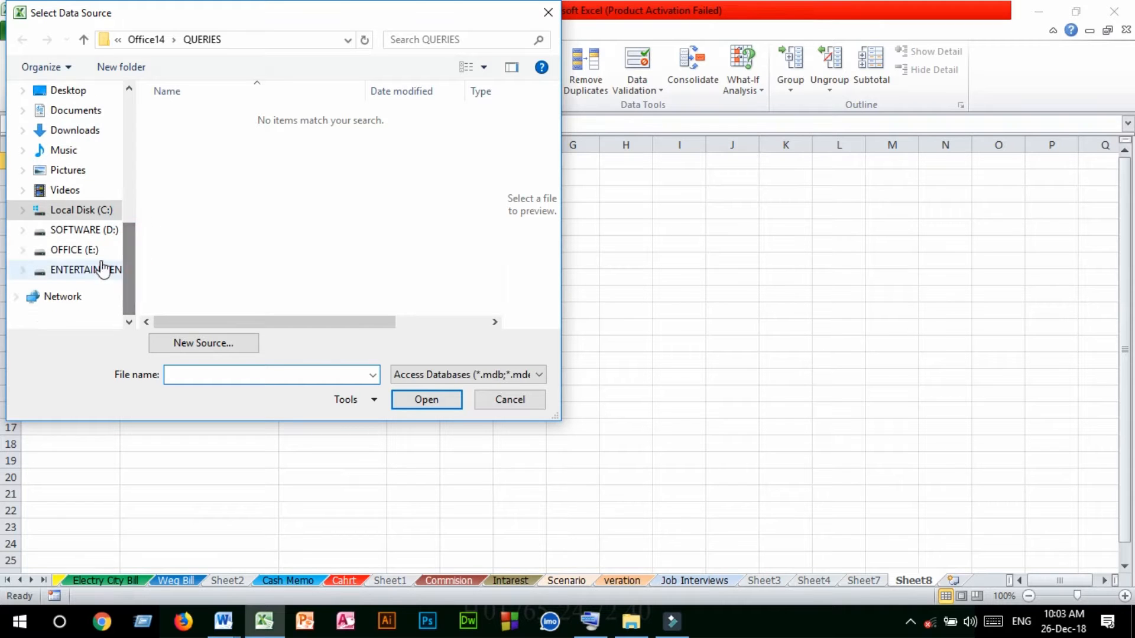
{"action": "left_click", "coordinate": [83, 250]}
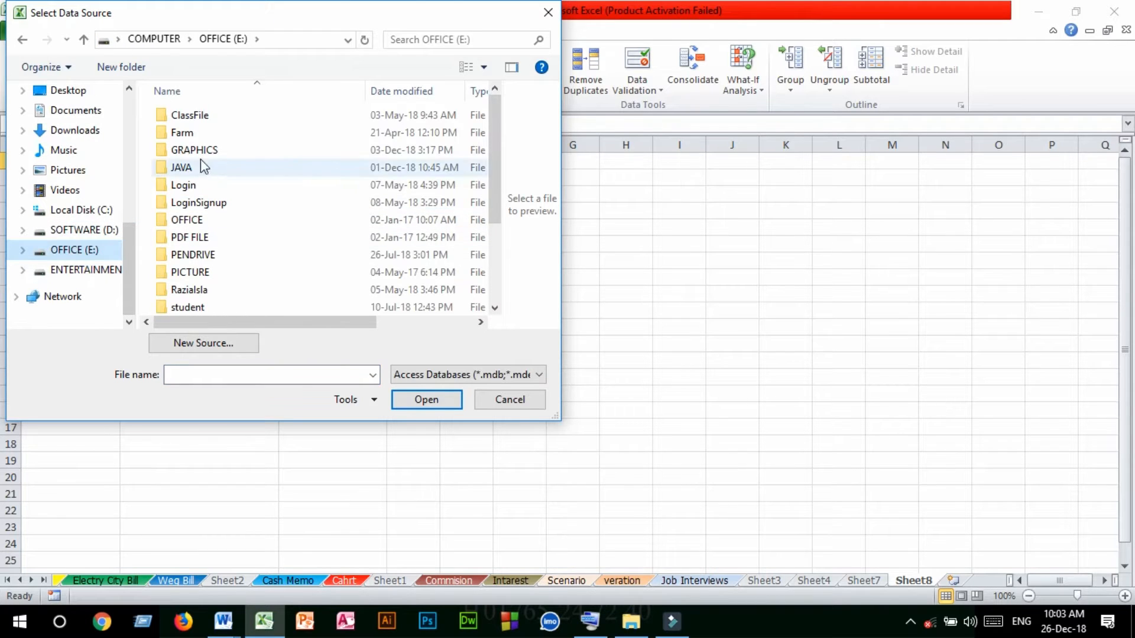
{"action": "double_click", "coordinate": [187, 221]}
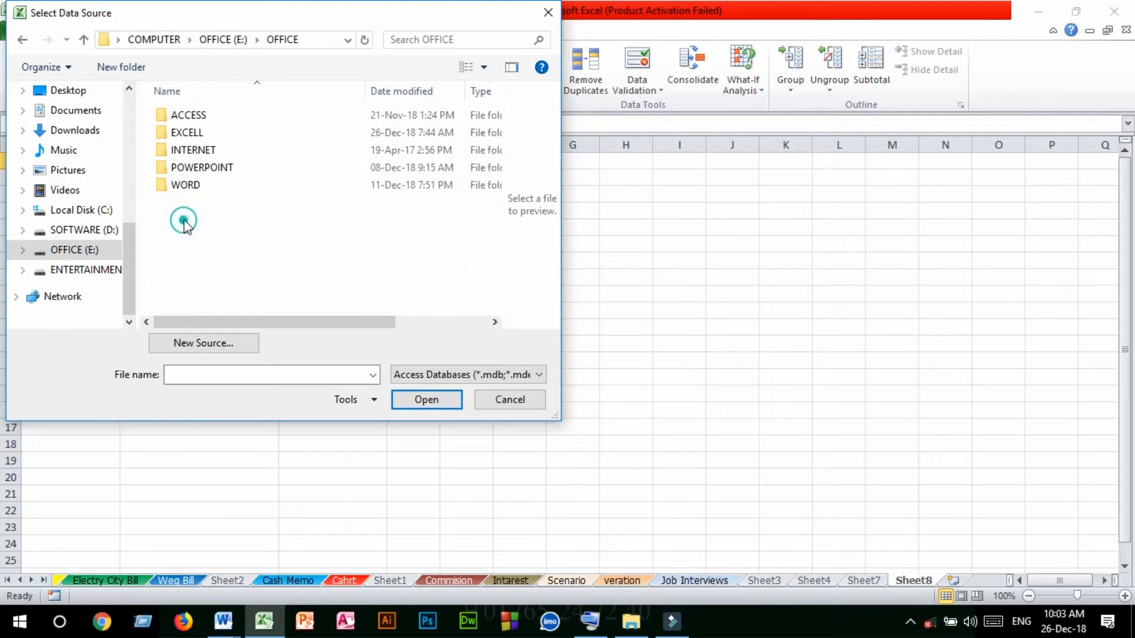
{"action": "double_click", "coordinate": [188, 116]}
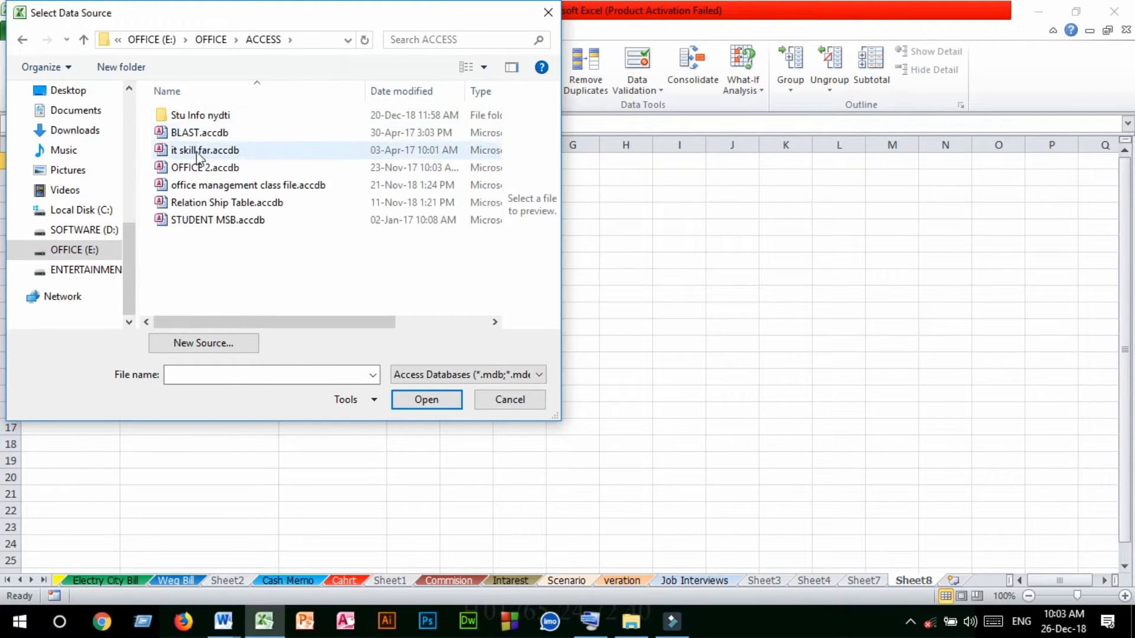
{"action": "left_click", "coordinate": [189, 133]}
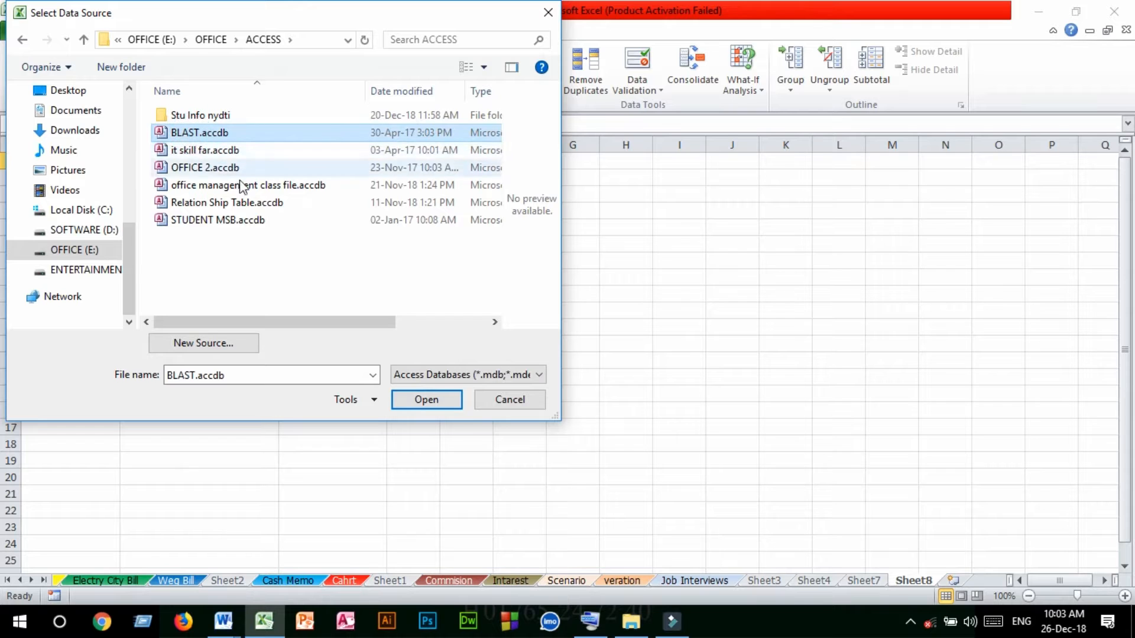
{"action": "left_click", "coordinate": [427, 400]}
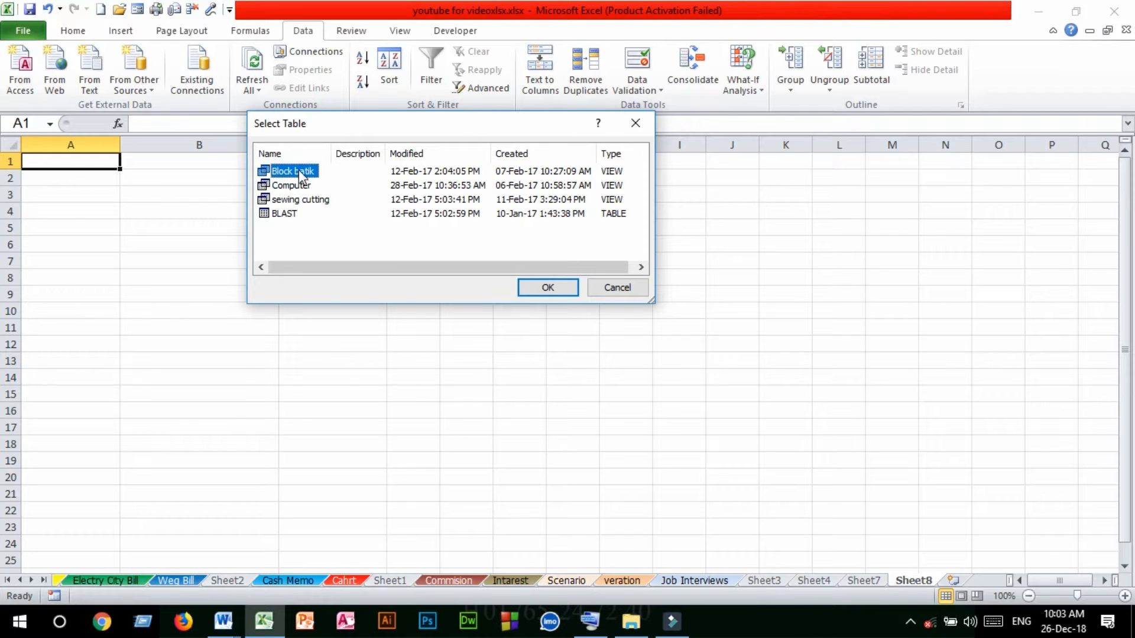
Import the Block batik view as a table into the existing worksheet at Sheet8 cell A1
{"action": "left_click", "coordinate": [549, 288]}
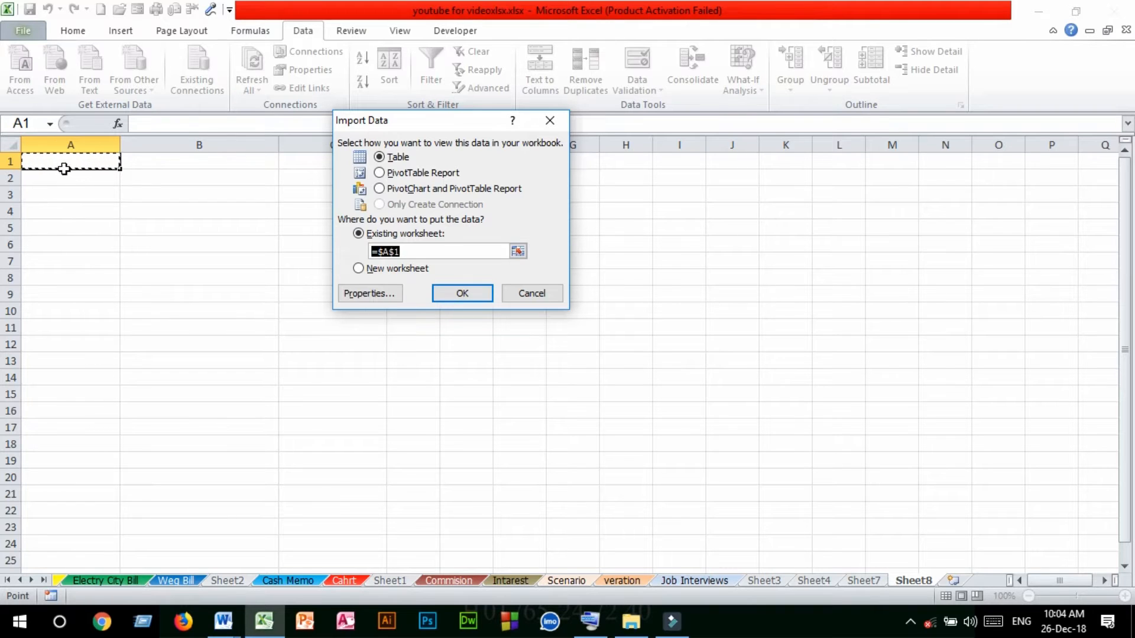
{"action": "left_click", "coordinate": [517, 252]}
{"action": "left_click", "coordinate": [89, 161]}
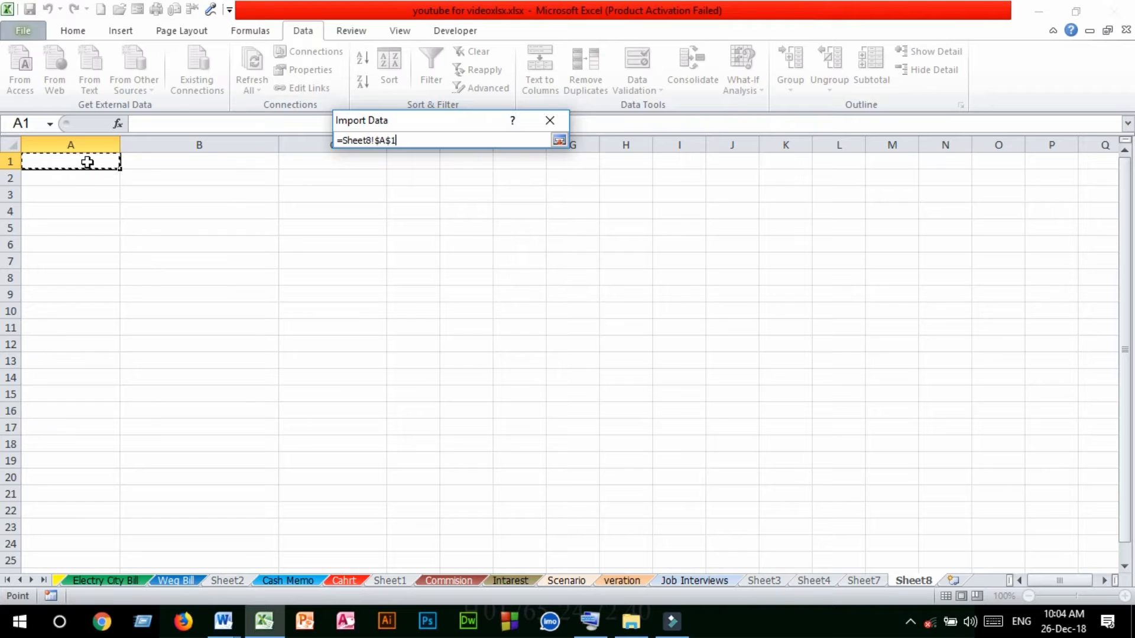
{"action": "left_click", "coordinate": [558, 140]}
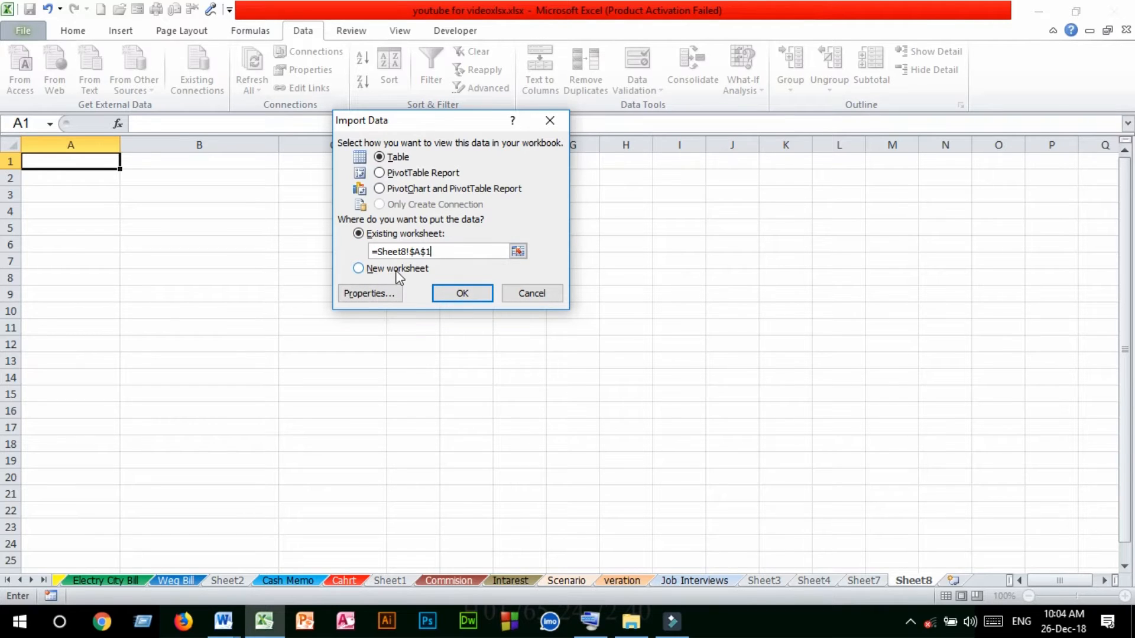
{"action": "left_click", "coordinate": [477, 293]}
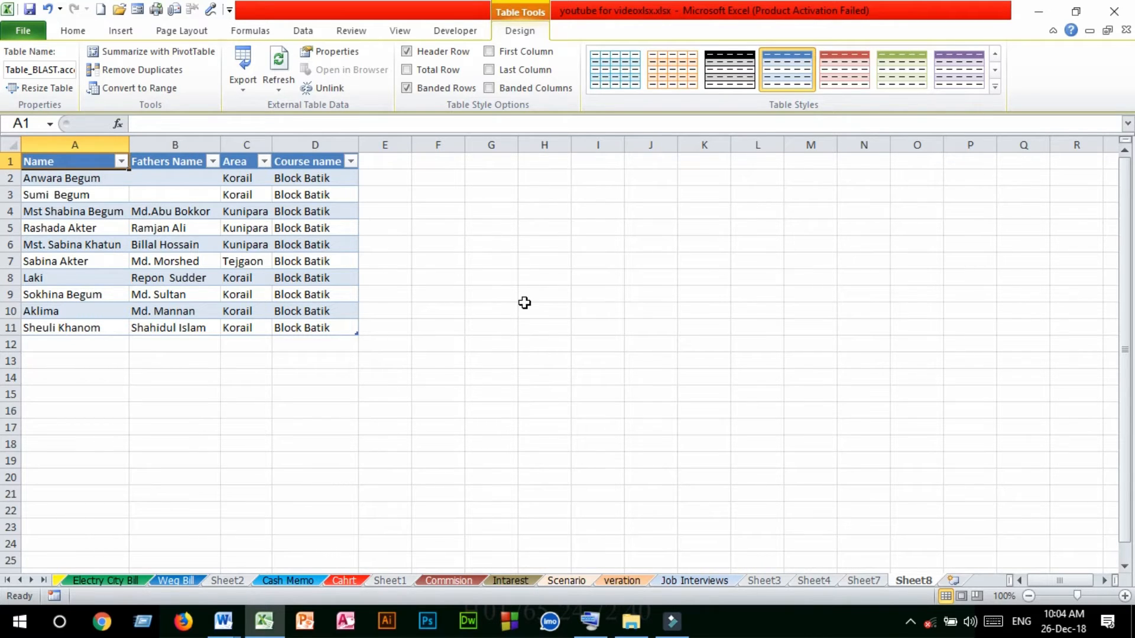
{"action": "left_click", "coordinate": [452, 247]}
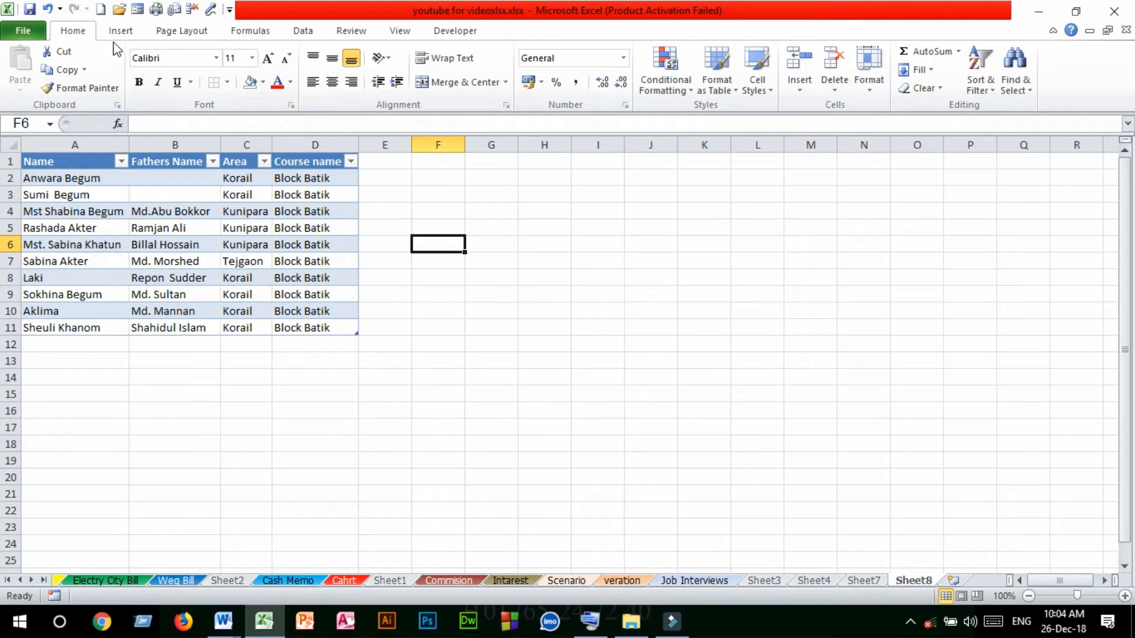
{"action": "left_click", "coordinate": [303, 32]}
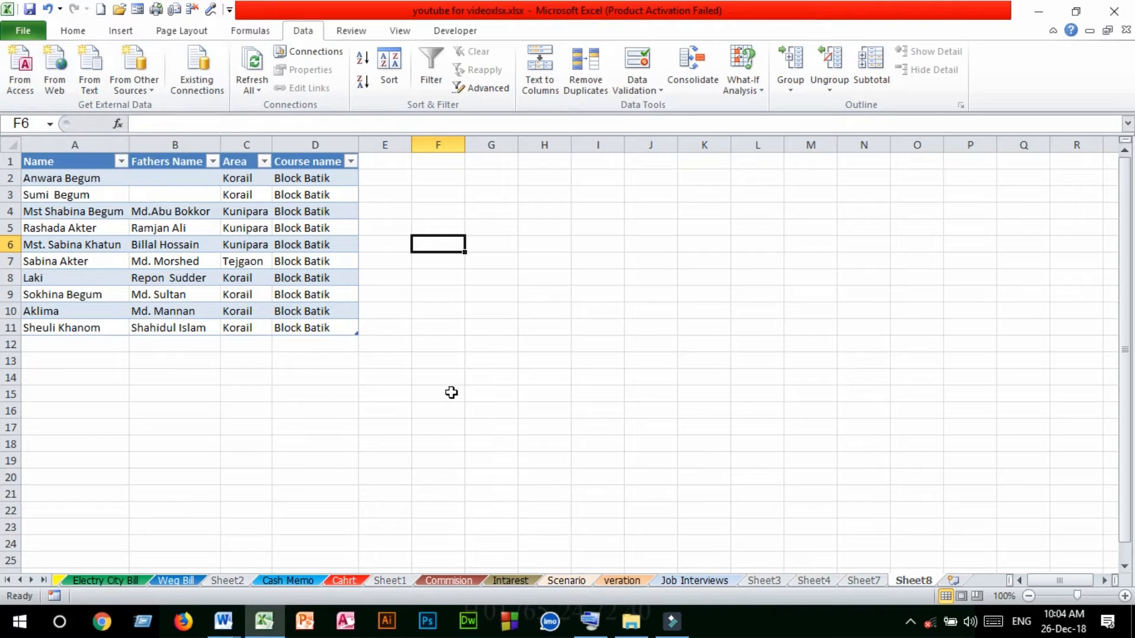
{"action": "left_click", "coordinate": [455, 281]}
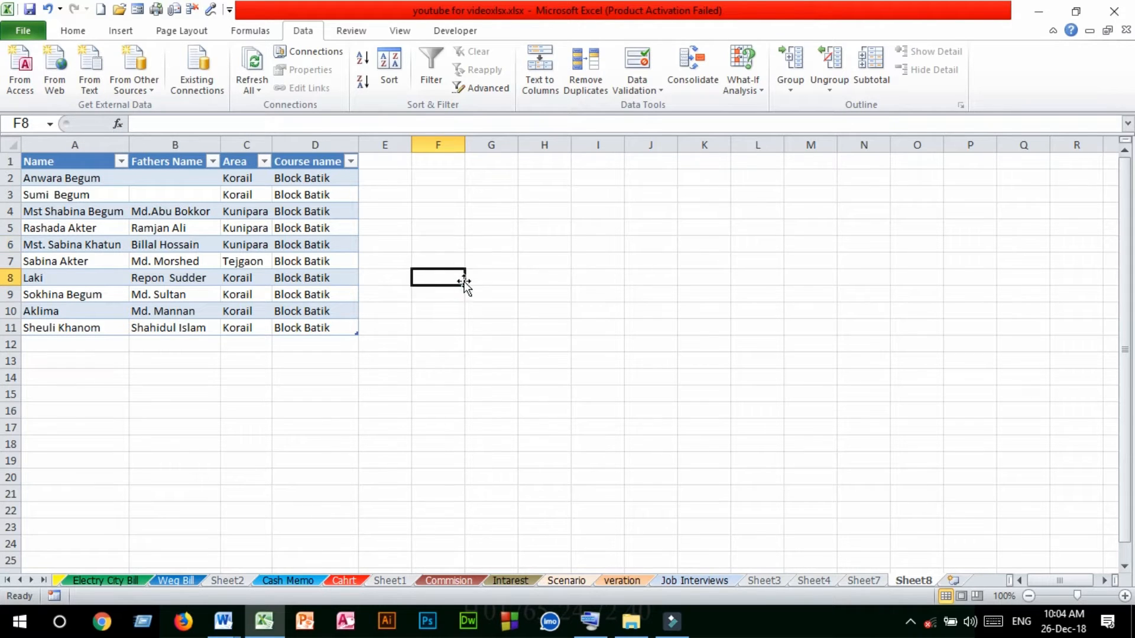
{"action": "left_click", "coordinate": [505, 195]}
{"action": "left_click", "coordinate": [470, 341]}
{"action": "left_click", "coordinate": [602, 371]}
{"action": "left_click_drag", "start_coordinate": [299, 423], "coordinate": [304, 411]}
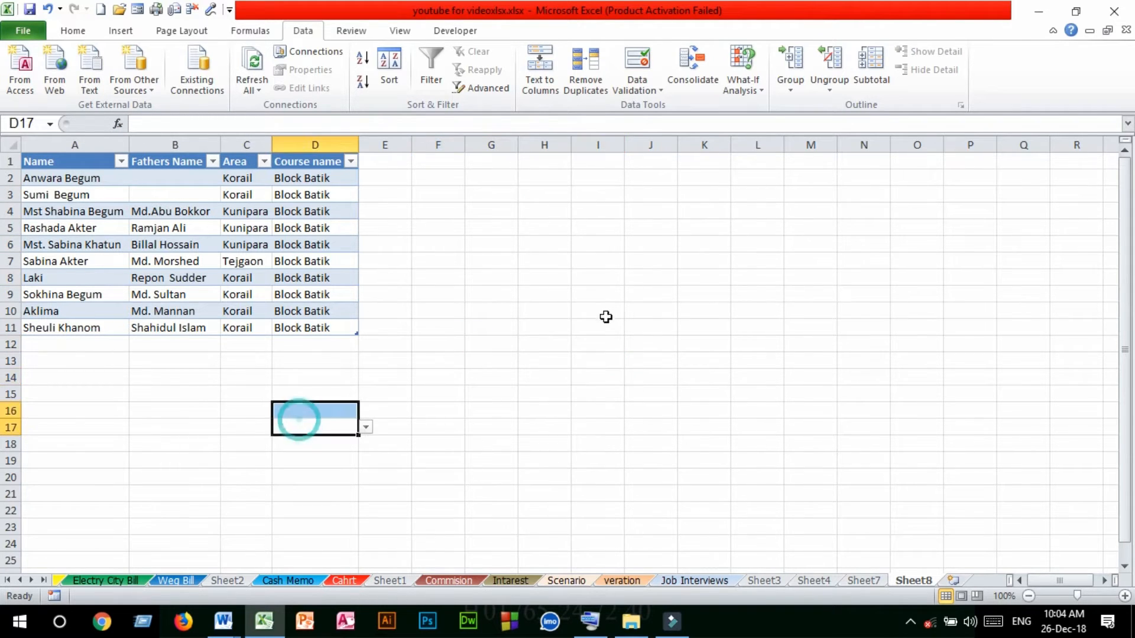
{"action": "left_click_drag", "start_coordinate": [525, 296], "coordinate": [534, 278]}
With cell K7 as the target, open the desktop file IRFAN.txt for a text import
{"action": "left_click", "coordinate": [686, 260]}
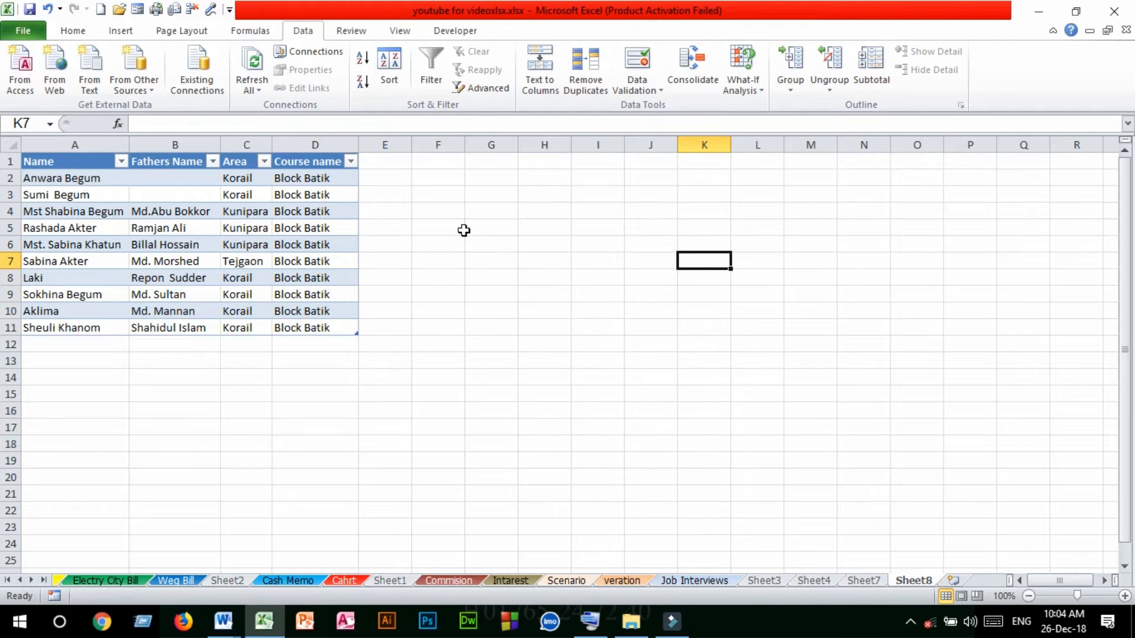
{"action": "left_click", "coordinate": [95, 72]}
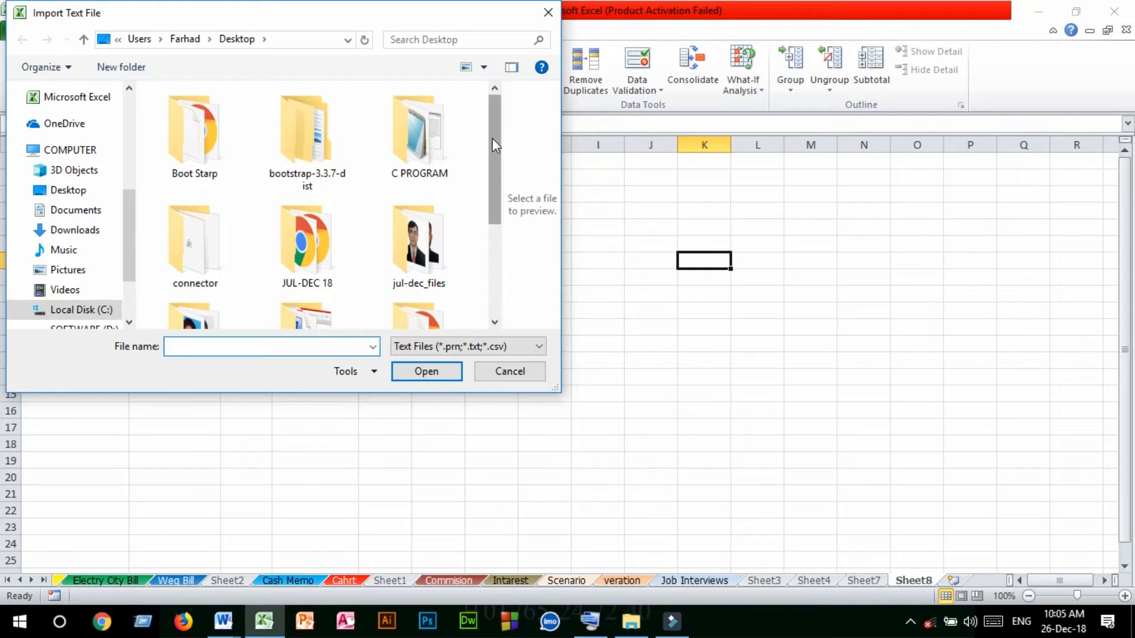
{"action": "left_click_drag", "start_coordinate": [493, 137], "coordinate": [494, 216]}
{"action": "left_click", "coordinate": [208, 284]}
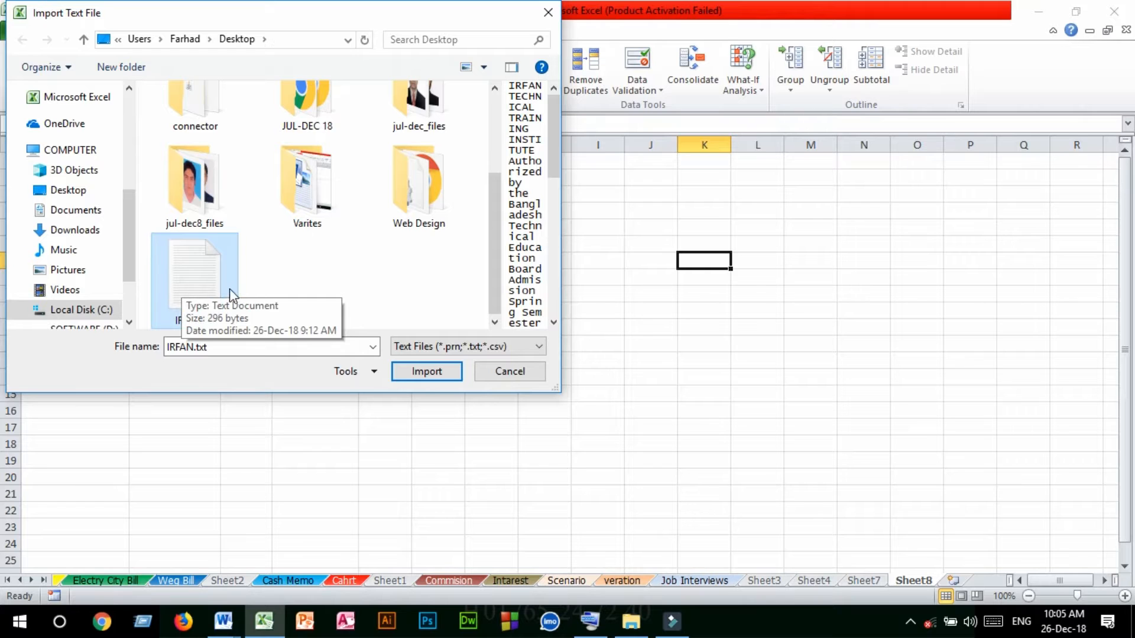
{"action": "left_click", "coordinate": [426, 373]}
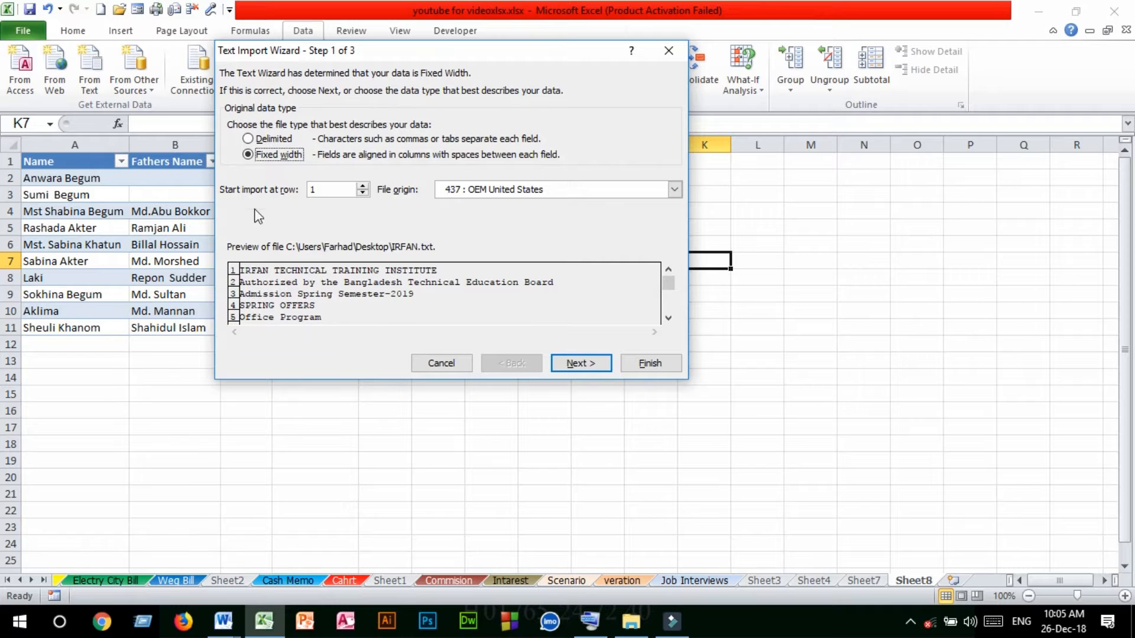
Import the text as delimited data split by spaces, without the Tab delimiter, in General format at cell K7 of the existing worksheet
{"action": "left_click", "coordinate": [253, 140]}
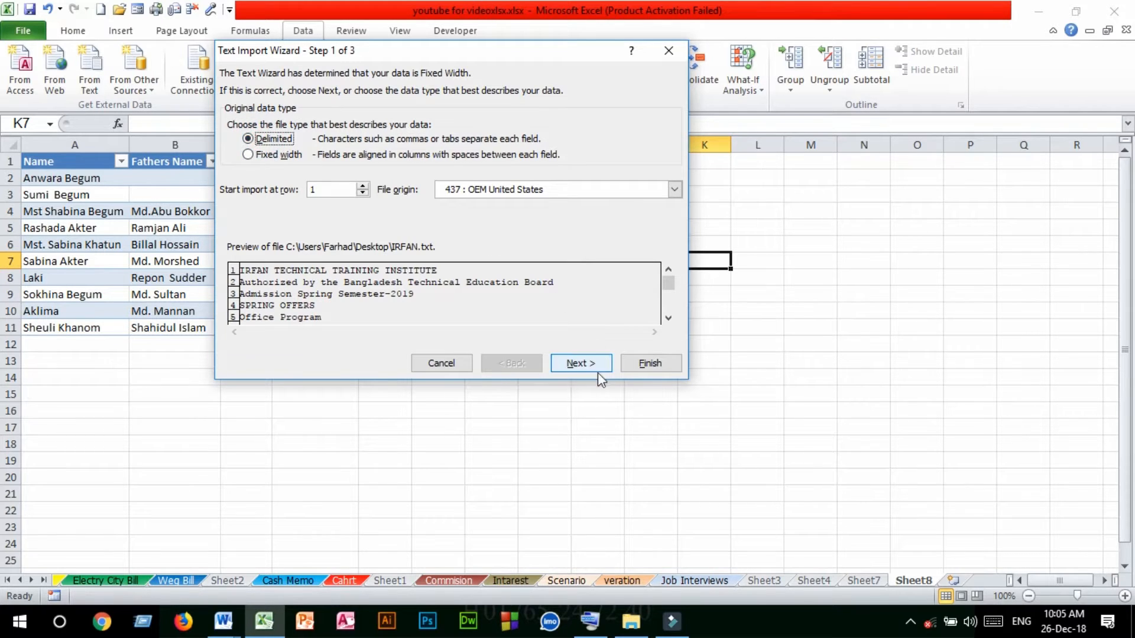
{"action": "left_click", "coordinate": [573, 363]}
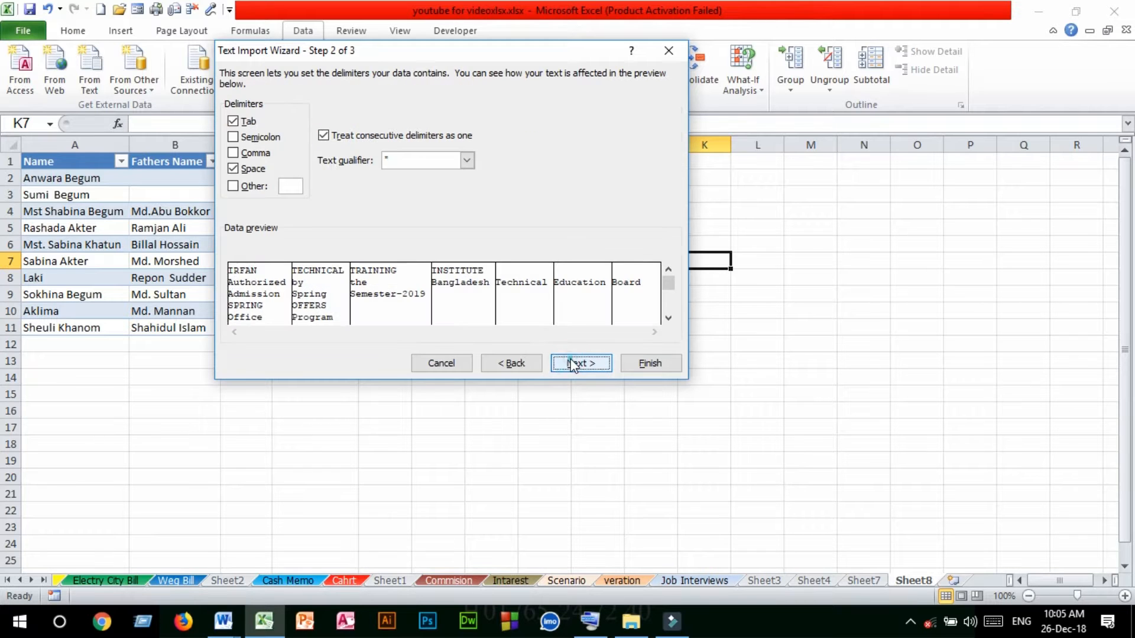
{"action": "left_click", "coordinate": [233, 121]}
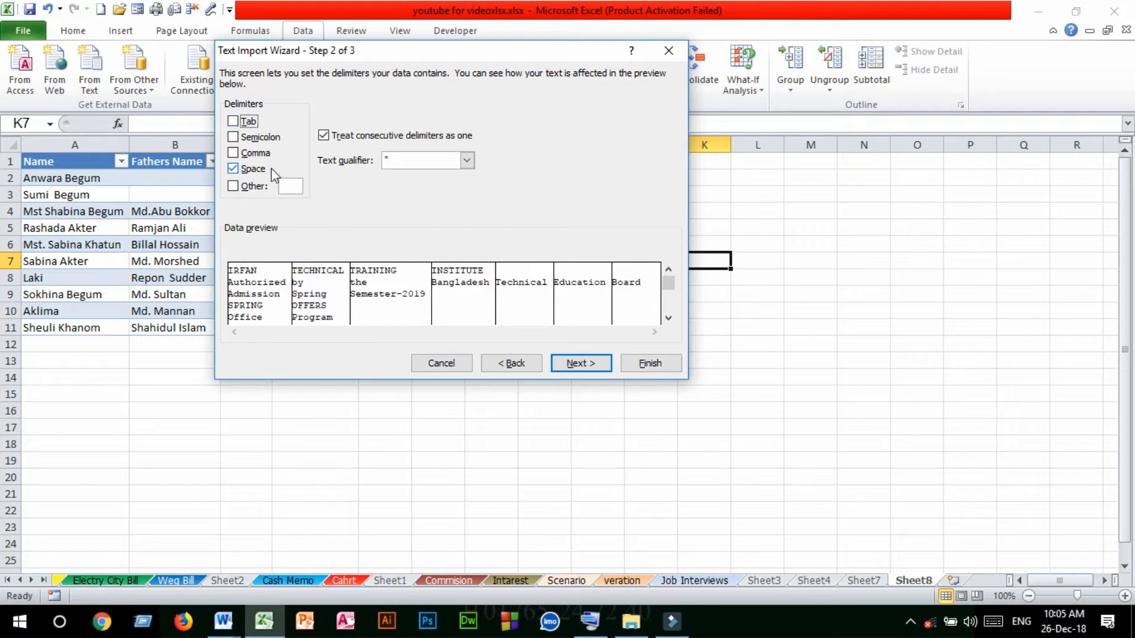
{"action": "left_click", "coordinate": [579, 366]}
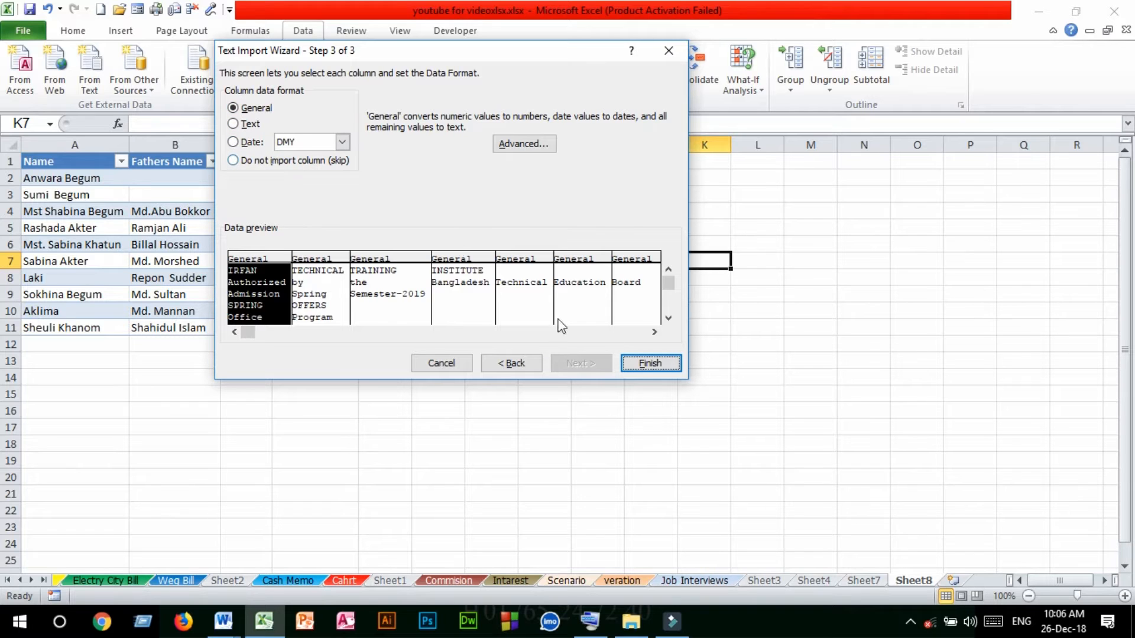
{"action": "left_click", "coordinate": [649, 363]}
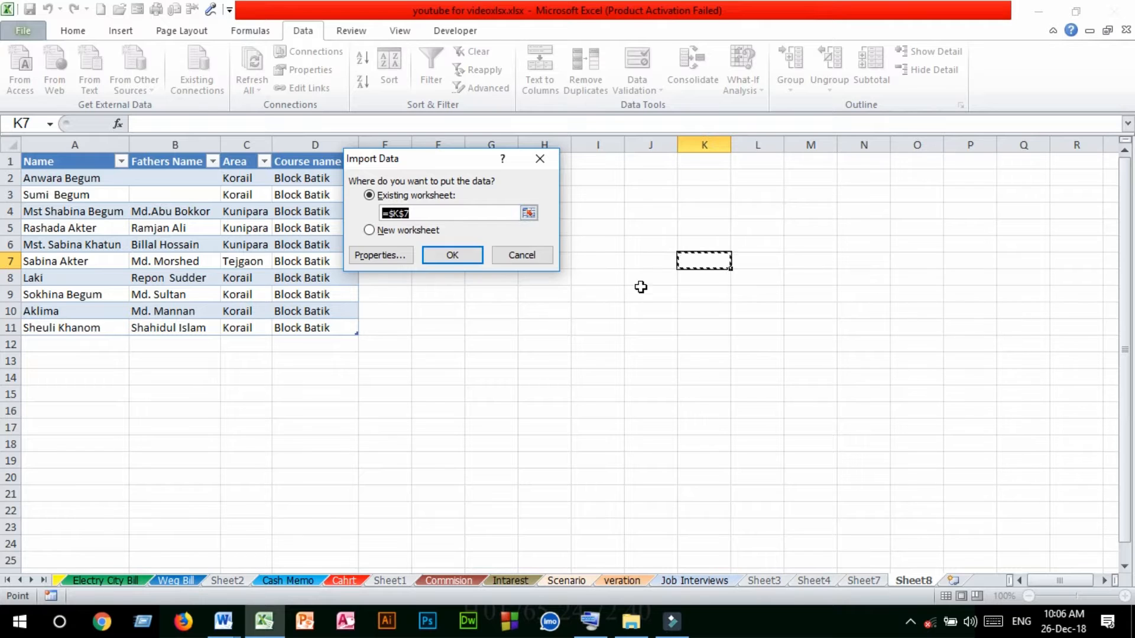
{"action": "left_click", "coordinate": [451, 255]}
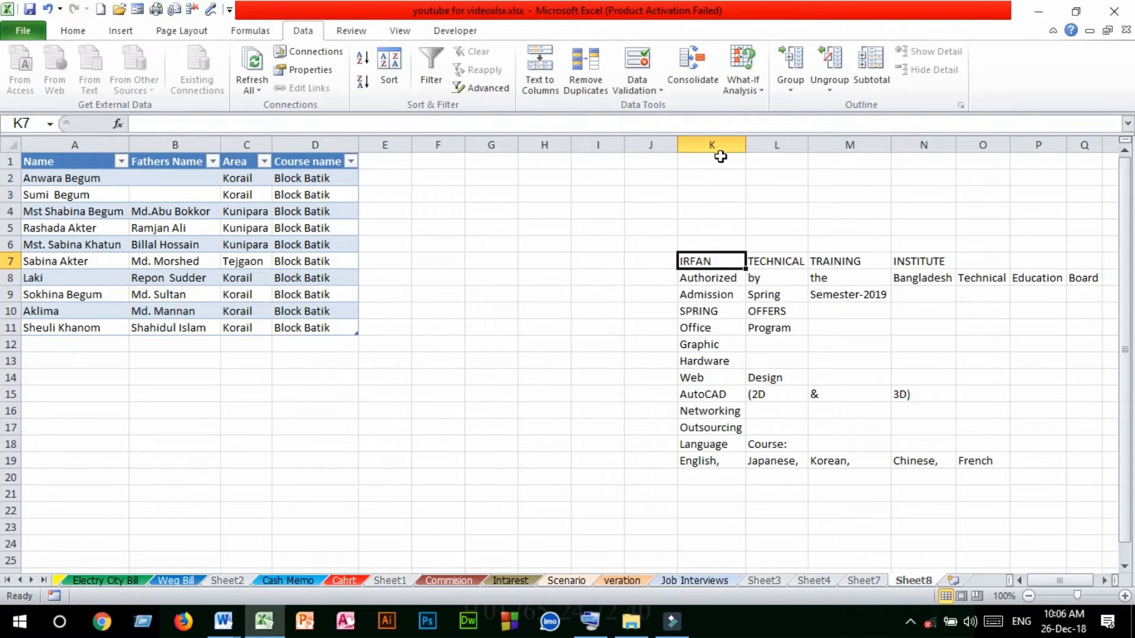
Examine how the imported text is split across columns K, L and M
{"action": "left_click_drag", "start_coordinate": [699, 260], "coordinate": [718, 466]}
{"action": "left_click_drag", "start_coordinate": [786, 261], "coordinate": [774, 464]}
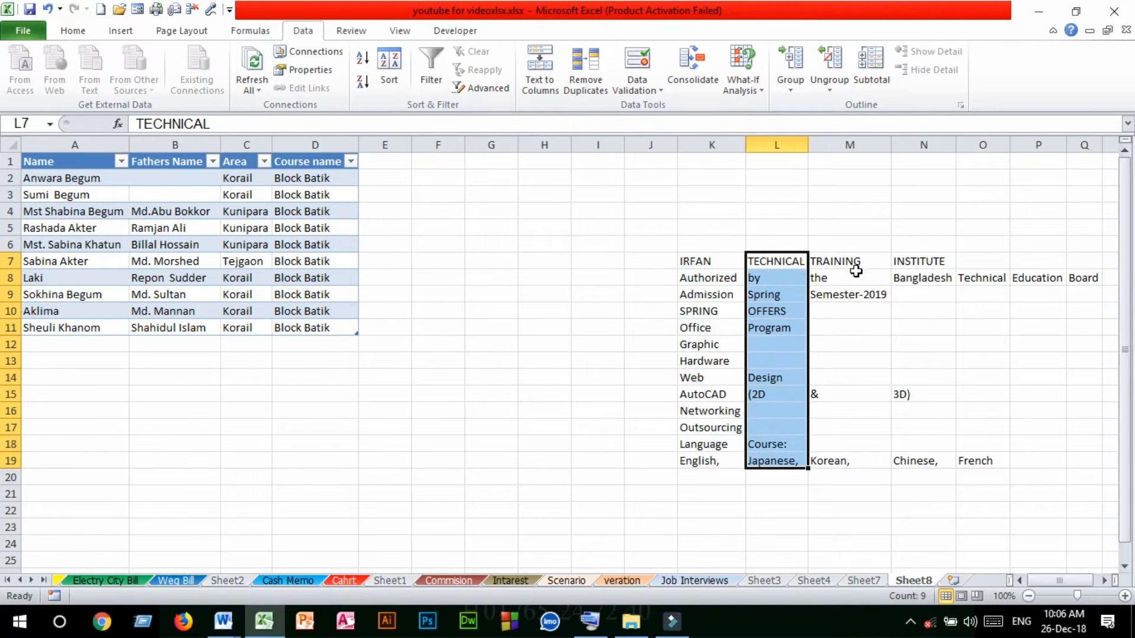
{"action": "left_click_drag", "start_coordinate": [843, 258], "coordinate": [845, 479]}
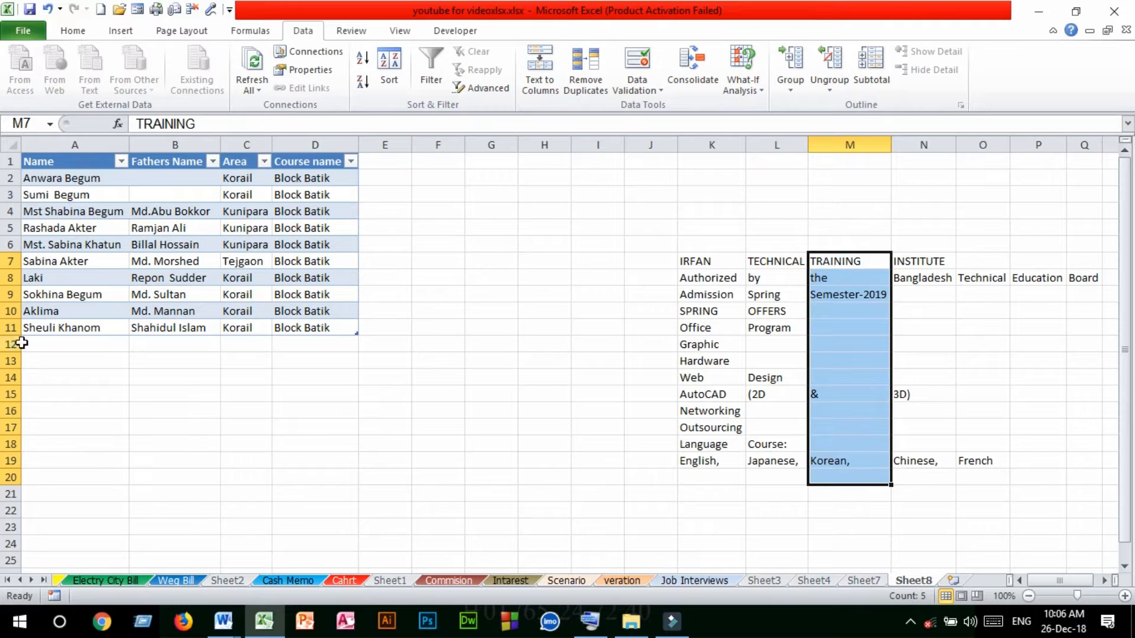
{"action": "left_click", "coordinate": [44, 361]}
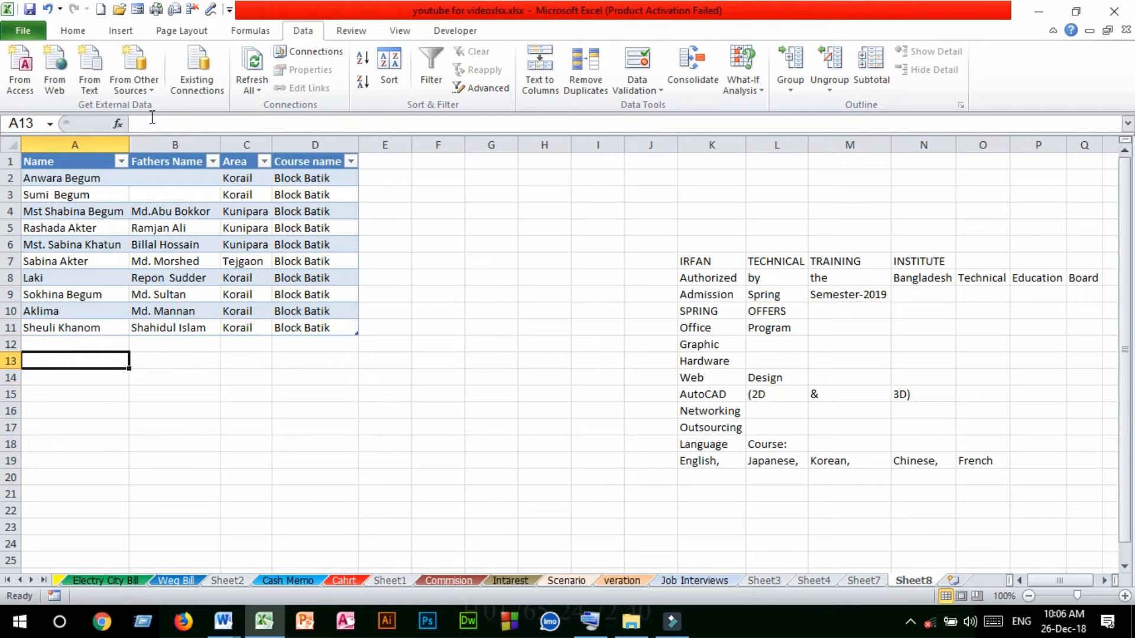
Open the desktop file IRFAN.txt for another text import, with cell A13 as the target
{"action": "left_click", "coordinate": [89, 62]}
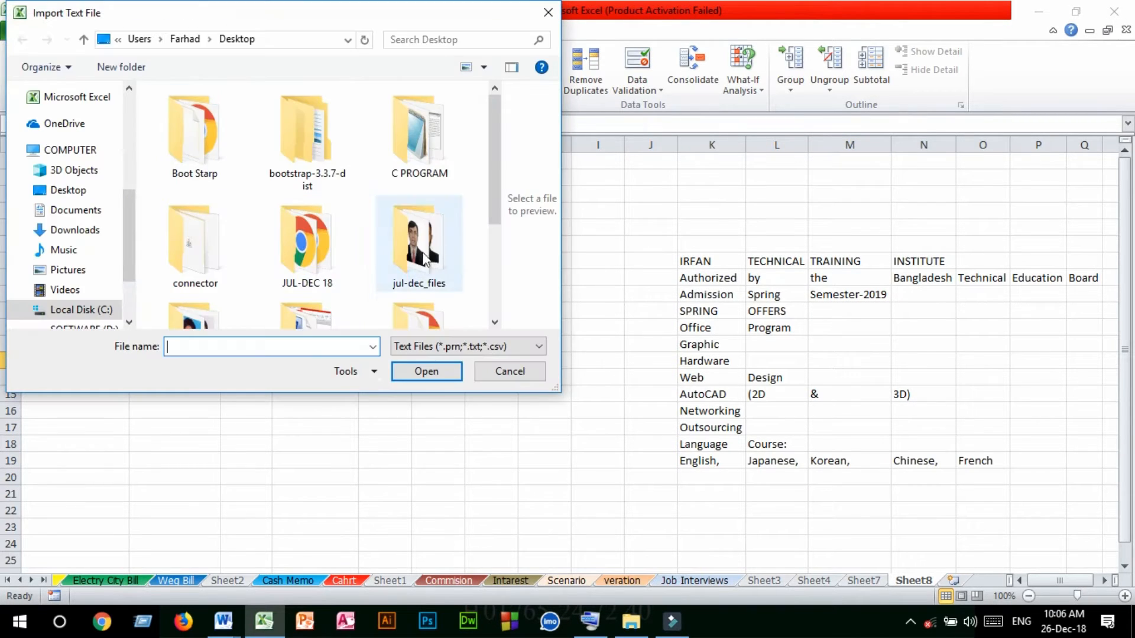
{"action": "left_click_drag", "start_coordinate": [494, 177], "coordinate": [494, 259]}
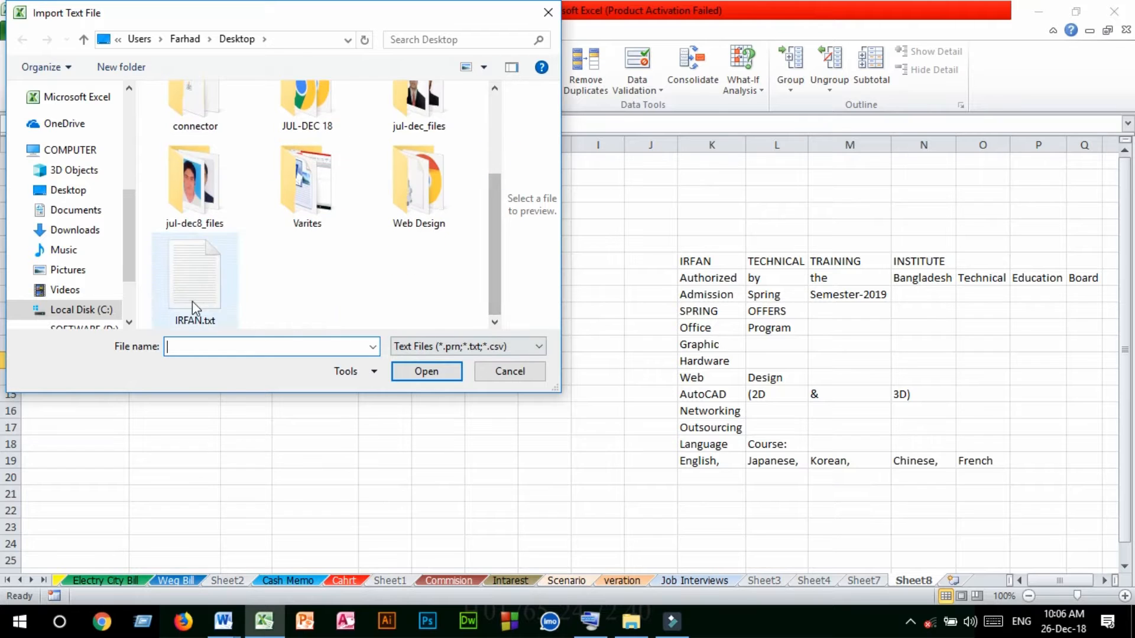
{"action": "left_click", "coordinate": [193, 301]}
{"action": "left_click", "coordinate": [425, 372]}
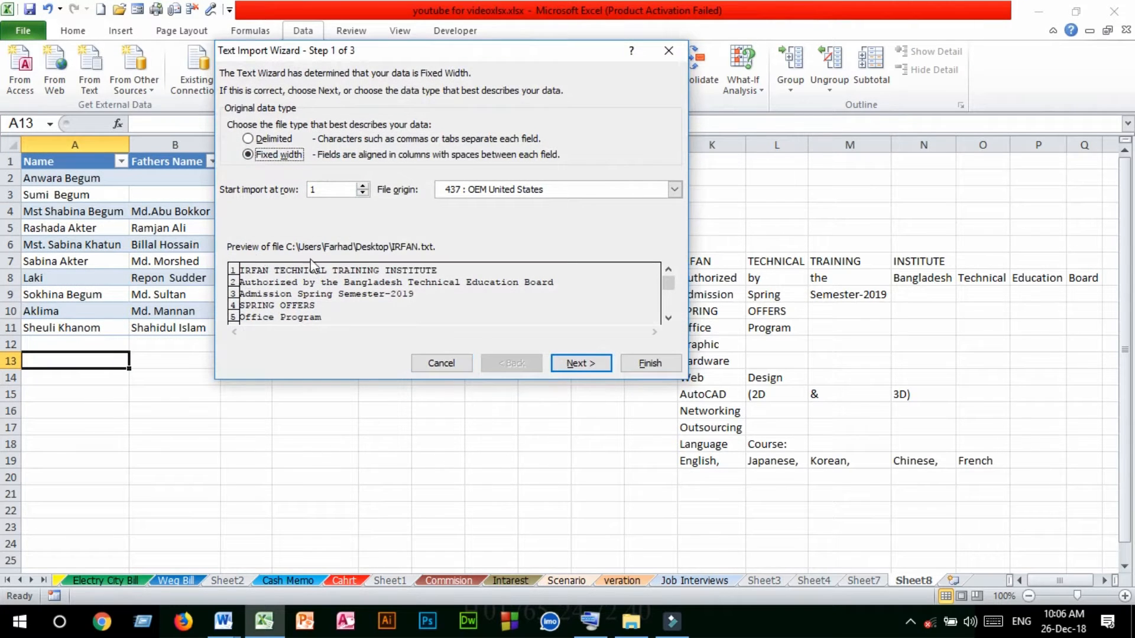
Import the text as fixed-width data with the suggested column breaks and General format at cell A13 of the existing worksheet
{"action": "left_click", "coordinate": [573, 364]}
{"action": "left_click", "coordinate": [576, 362]}
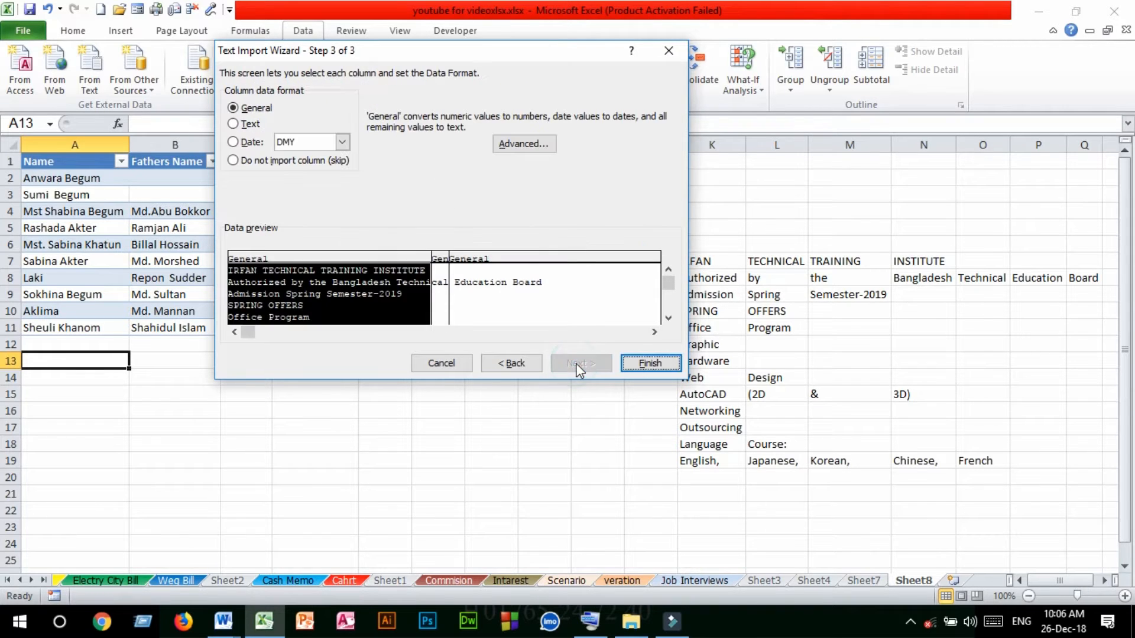
{"action": "left_click", "coordinate": [646, 364]}
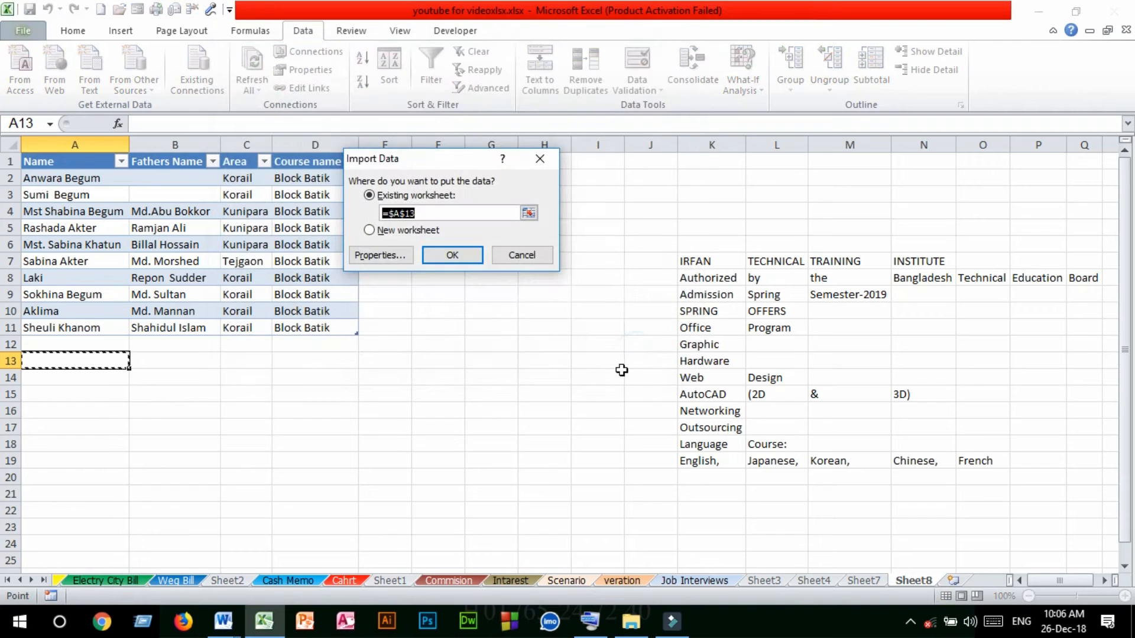
{"action": "left_click", "coordinate": [452, 255]}
Examine how the fixed-width text is laid out across columns A to C from row 13 down
{"action": "left_click_drag", "start_coordinate": [60, 365], "coordinate": [219, 395]}
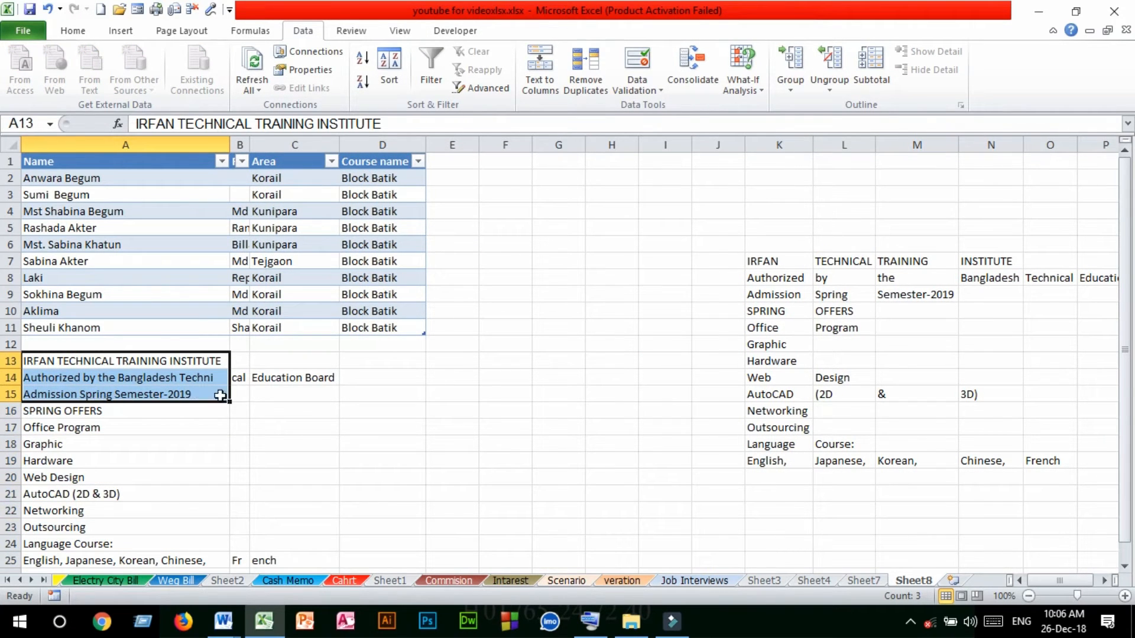
{"action": "left_click", "coordinate": [278, 394]}
{"action": "left_click_drag", "start_coordinate": [122, 378], "coordinate": [135, 497]}
{"action": "left_click_drag", "start_coordinate": [121, 406], "coordinate": [126, 400]}
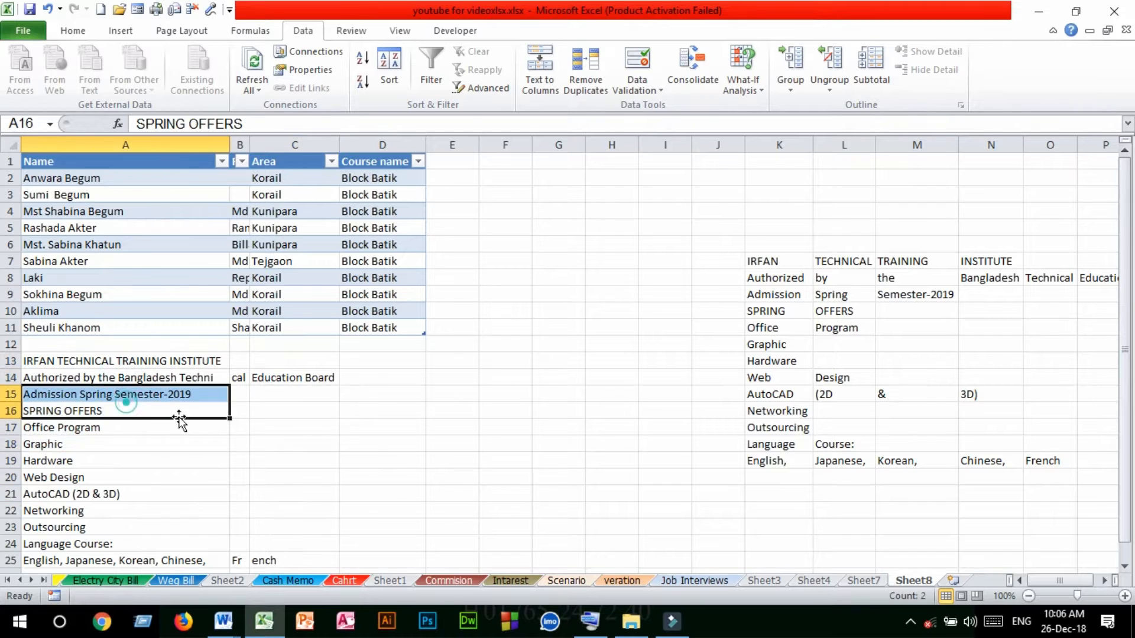
{"action": "left_click", "coordinate": [283, 427]}
{"action": "left_click", "coordinate": [458, 442]}
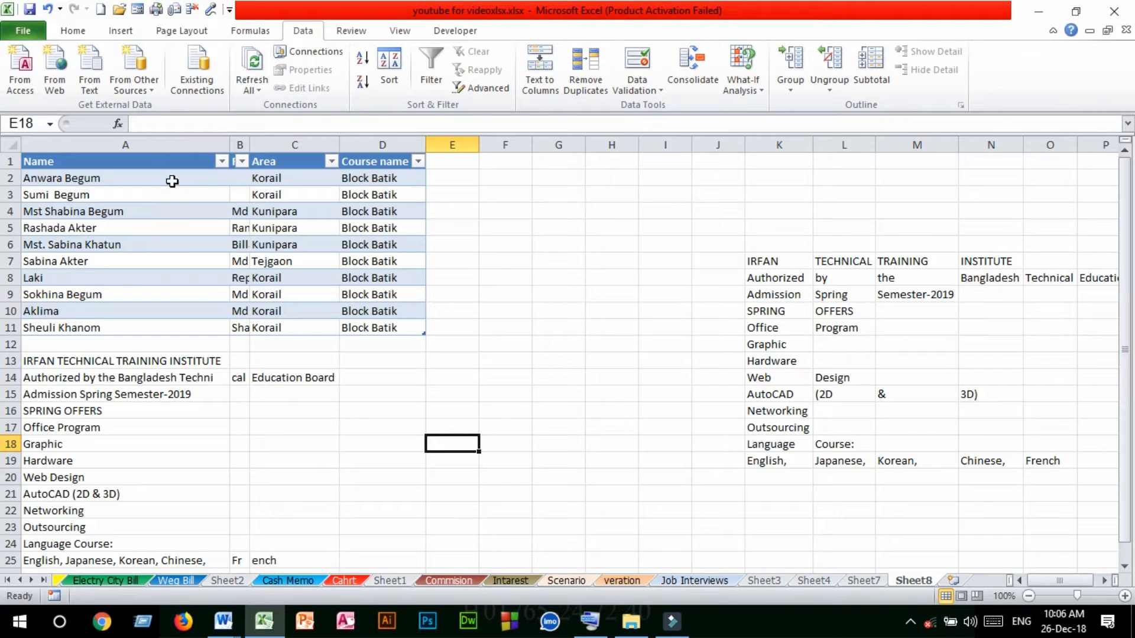
Review the other external data sources on offer, then dismiss the list without choosing one
{"action": "left_click", "coordinate": [144, 91]}
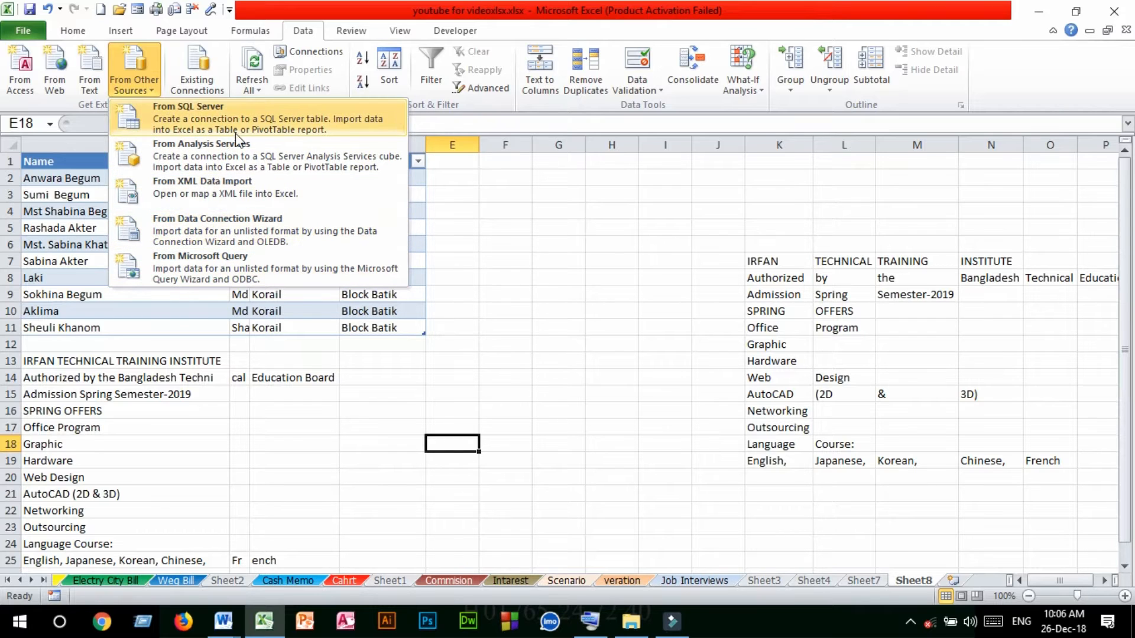
{"action": "left_click", "coordinate": [569, 393]}
{"action": "left_click", "coordinate": [449, 422]}
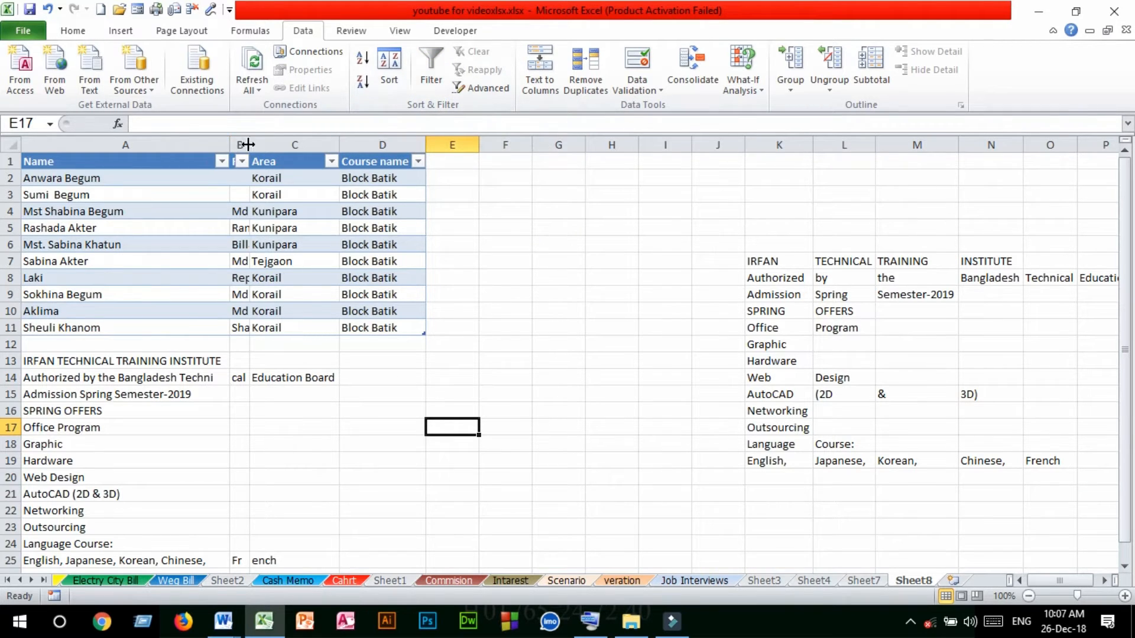
Widen column B so that the Fathers Name entries fit fully in their cells
{"action": "left_click_drag", "start_coordinate": [249, 145], "coordinate": [319, 145]}
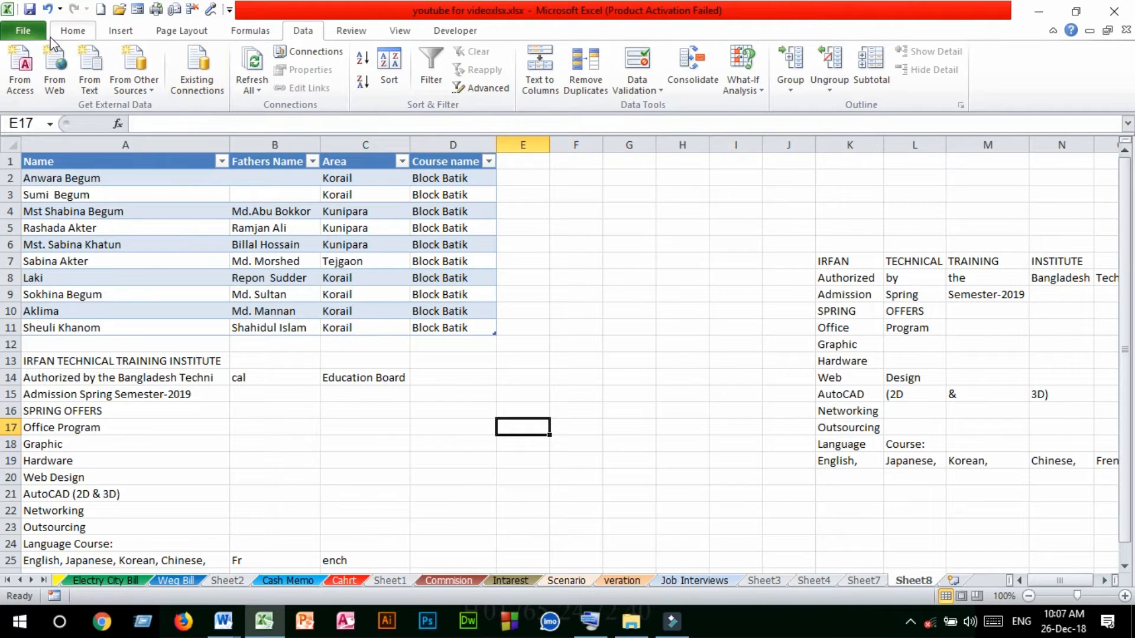
{"action": "left_click", "coordinate": [68, 30]}
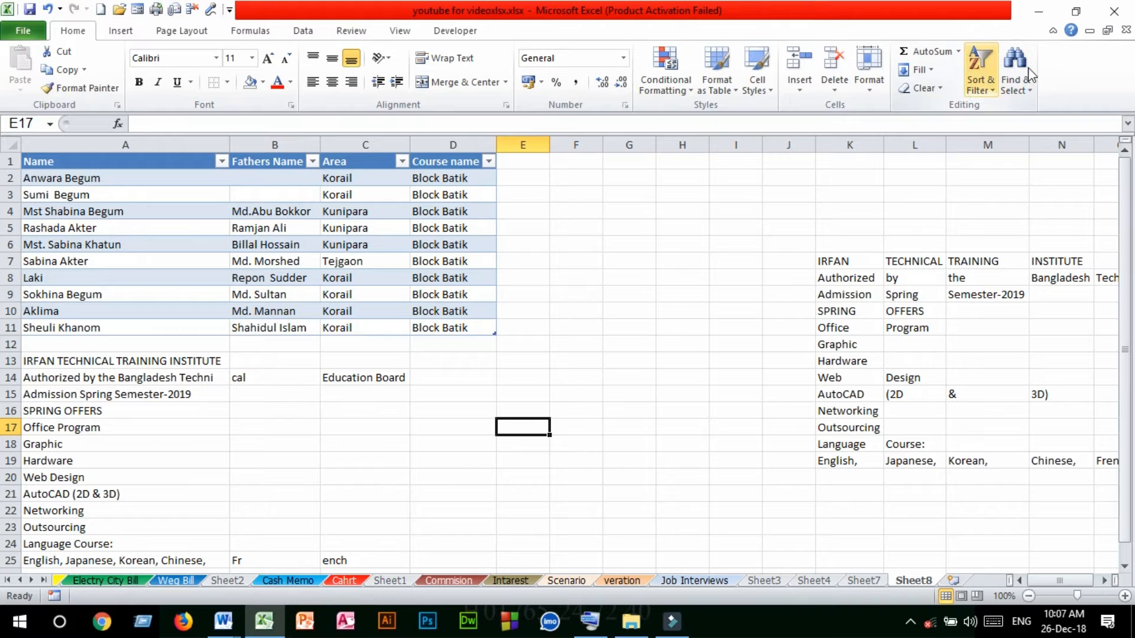
{"action": "left_click", "coordinate": [302, 33]}
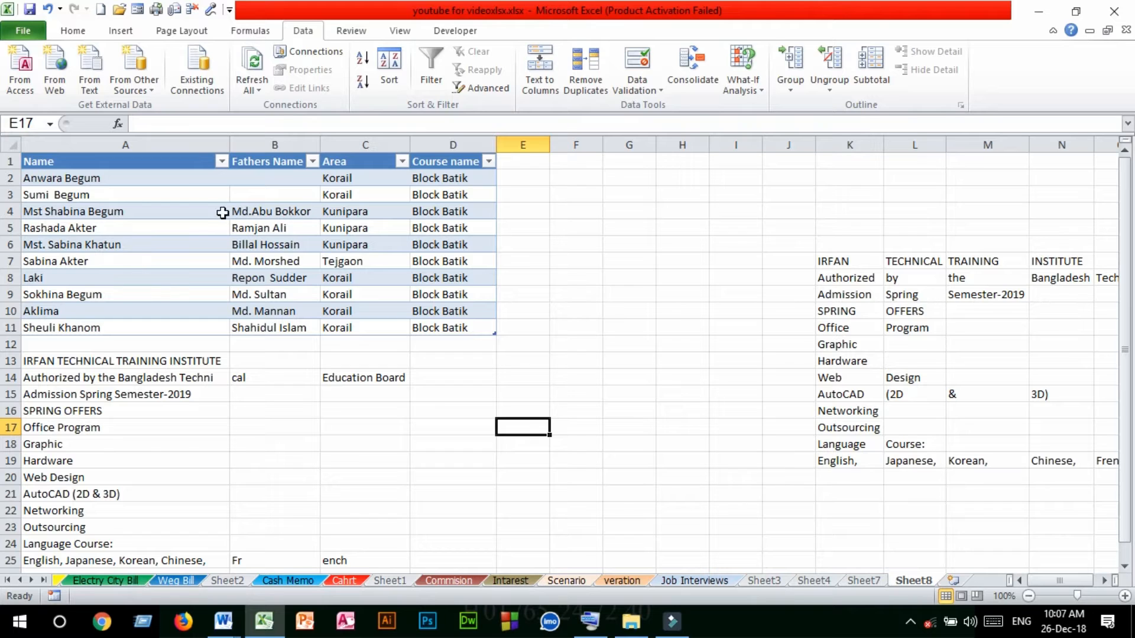
Sort the imported table A1:D11 from A to Z by the Name column and check the reordered names
{"action": "left_click_drag", "start_coordinate": [74, 164], "coordinate": [471, 325]}
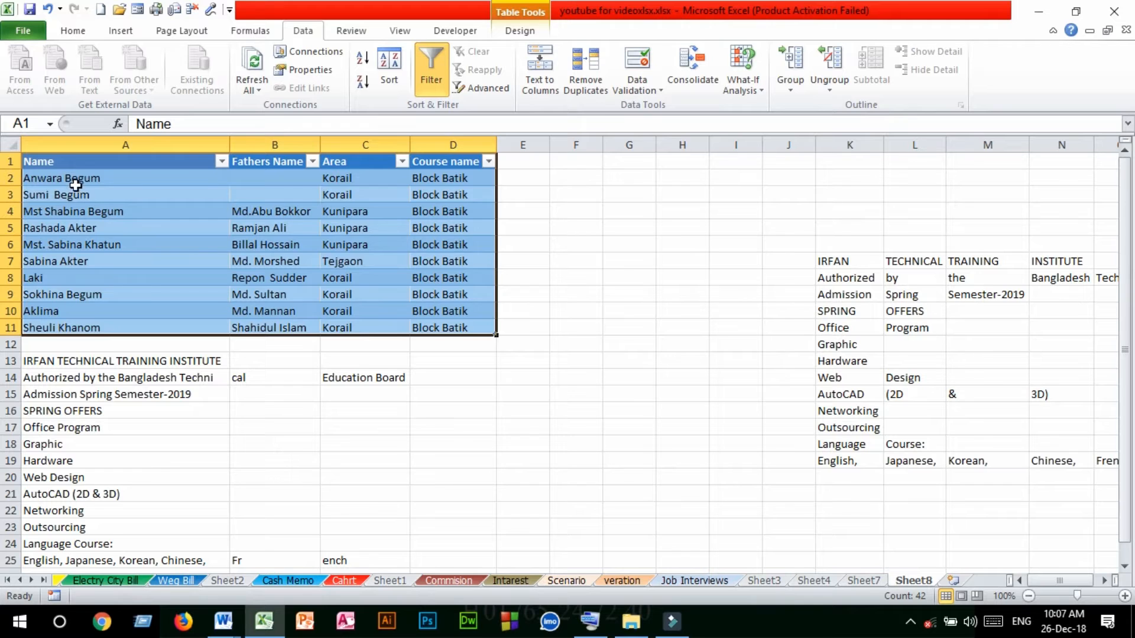
{"action": "left_click", "coordinate": [362, 61]}
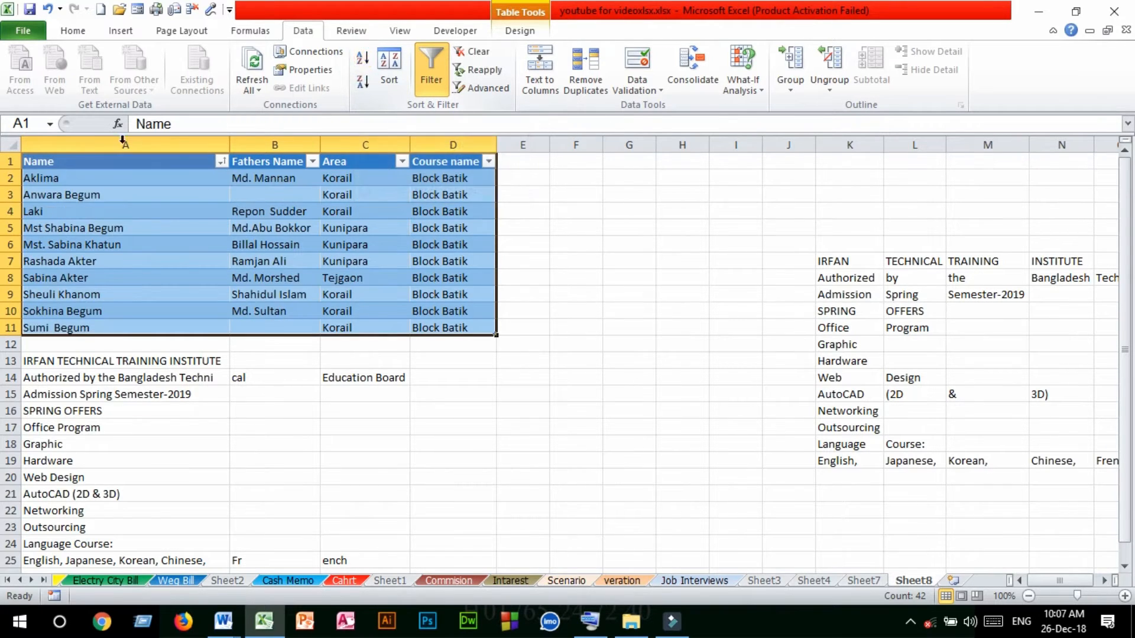
{"action": "left_click_drag", "start_coordinate": [50, 178], "coordinate": [82, 332]}
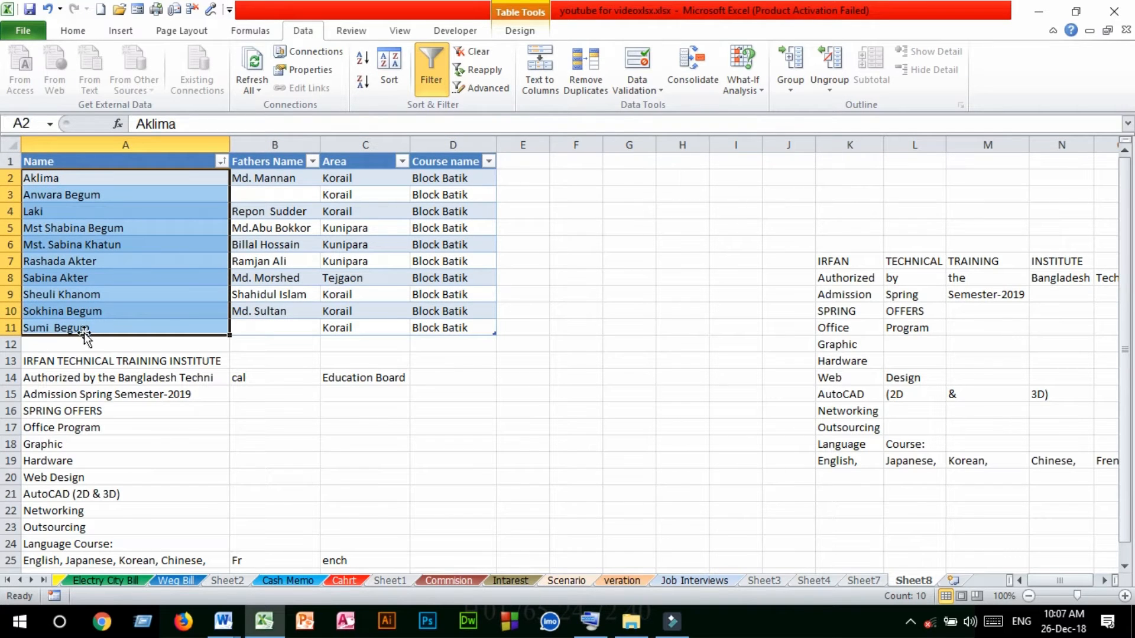
{"action": "left_click", "coordinate": [116, 151]}
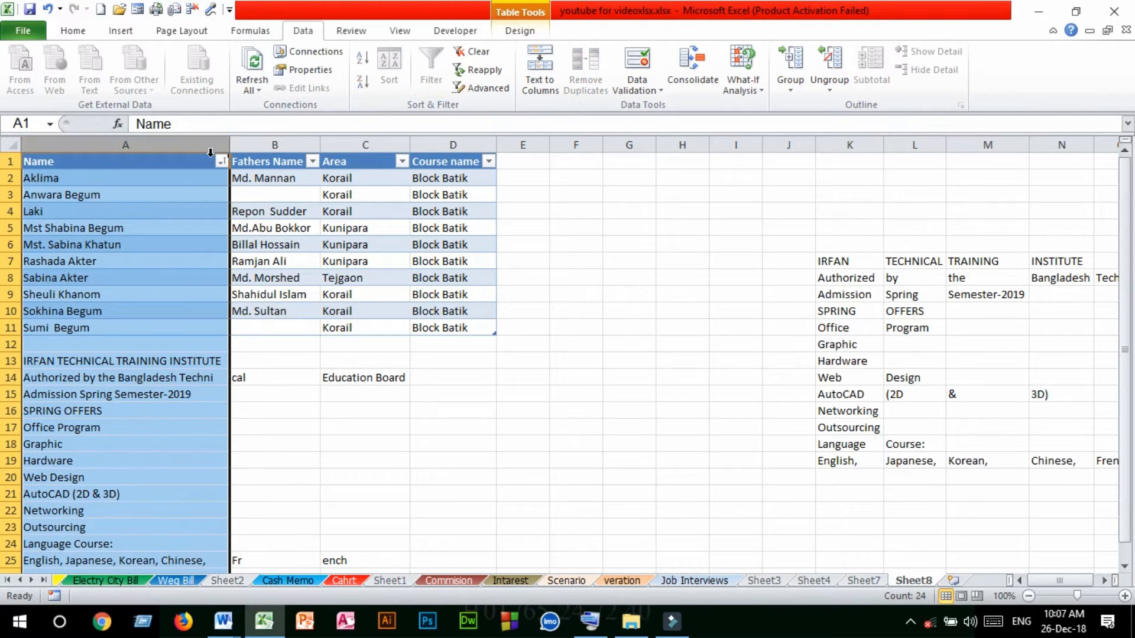
Sort the table from A to Z by the Fathers Name column and check the new row order
{"action": "left_click", "coordinate": [292, 145]}
{"action": "left_click", "coordinate": [269, 178]}
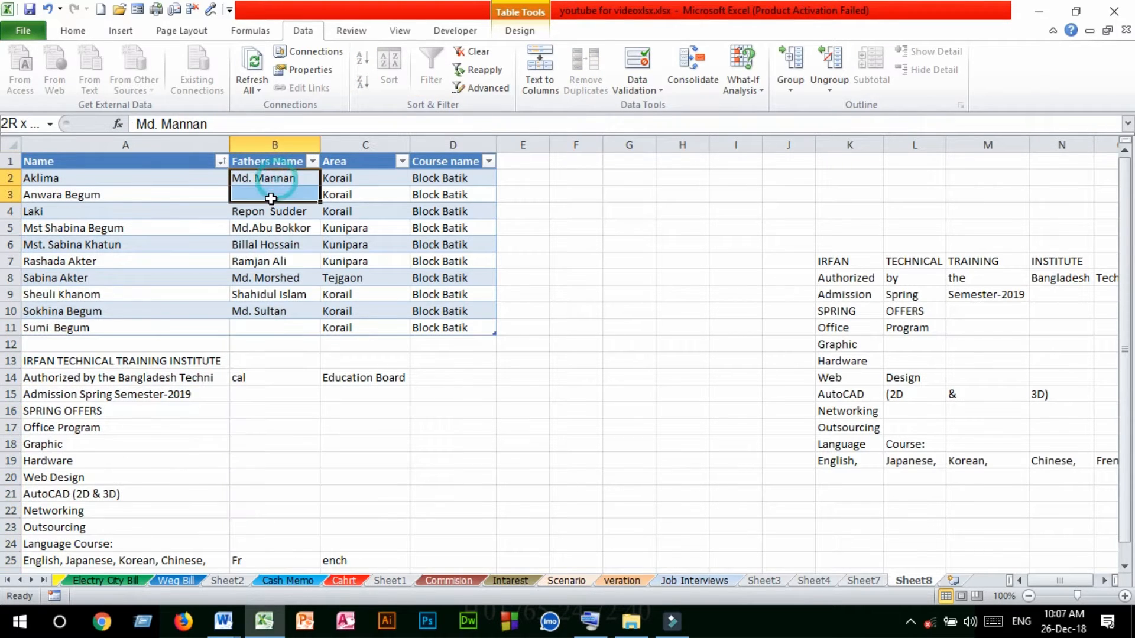
{"action": "left_click_drag", "start_coordinate": [263, 166], "coordinate": [264, 326]}
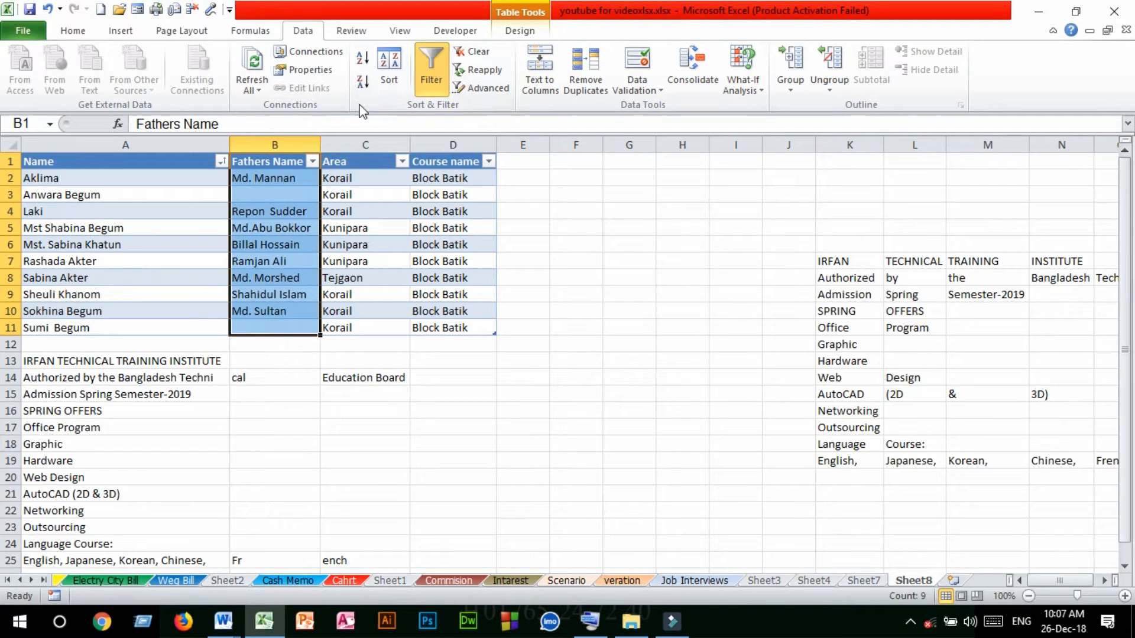
{"action": "left_click", "coordinate": [362, 59]}
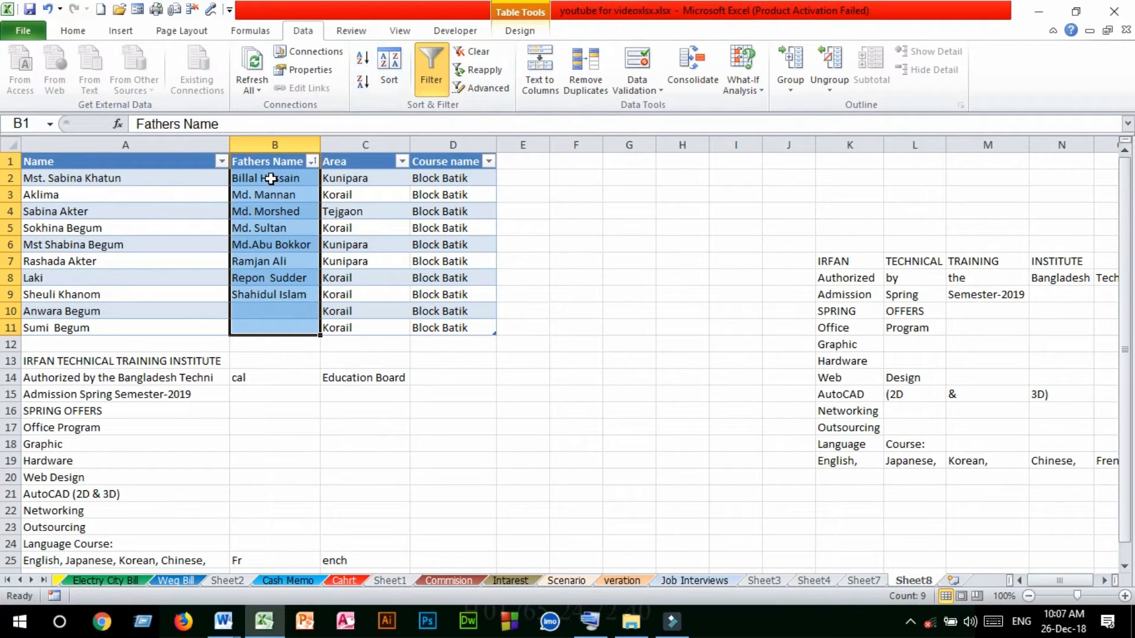
{"action": "left_click_drag", "start_coordinate": [267, 181], "coordinate": [272, 301]}
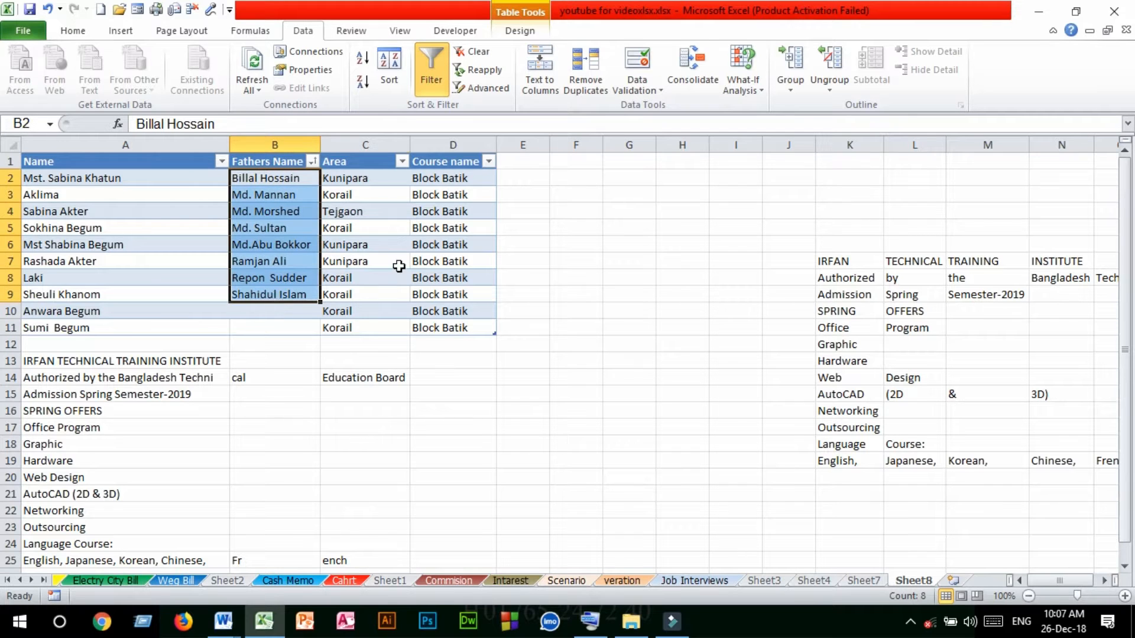
{"action": "left_click", "coordinate": [396, 265]}
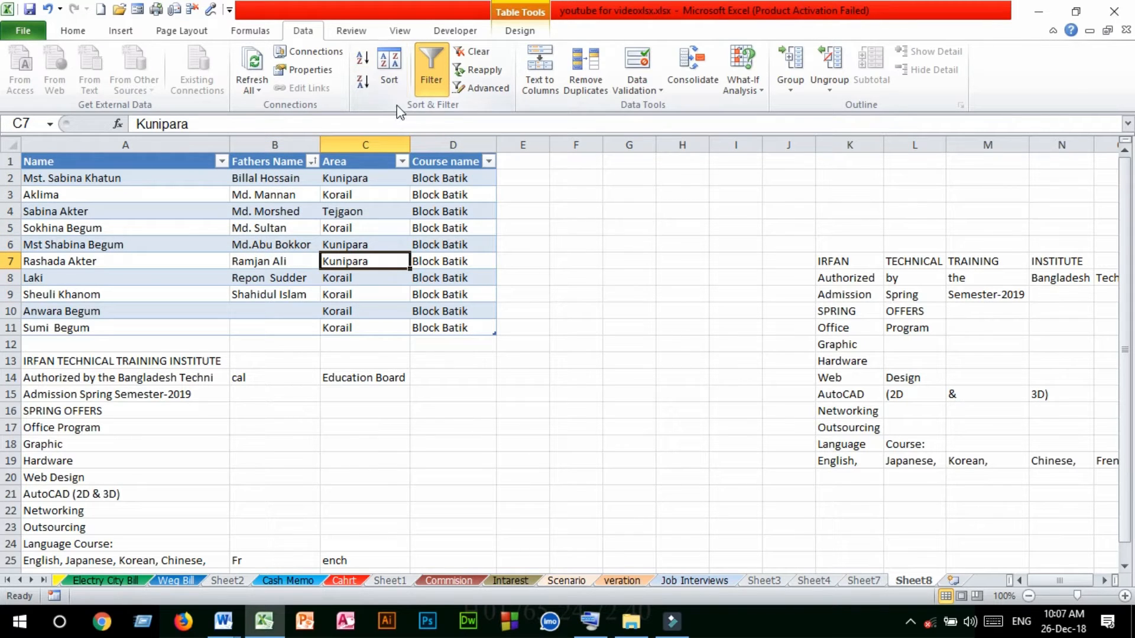
{"action": "left_click", "coordinate": [307, 241]}
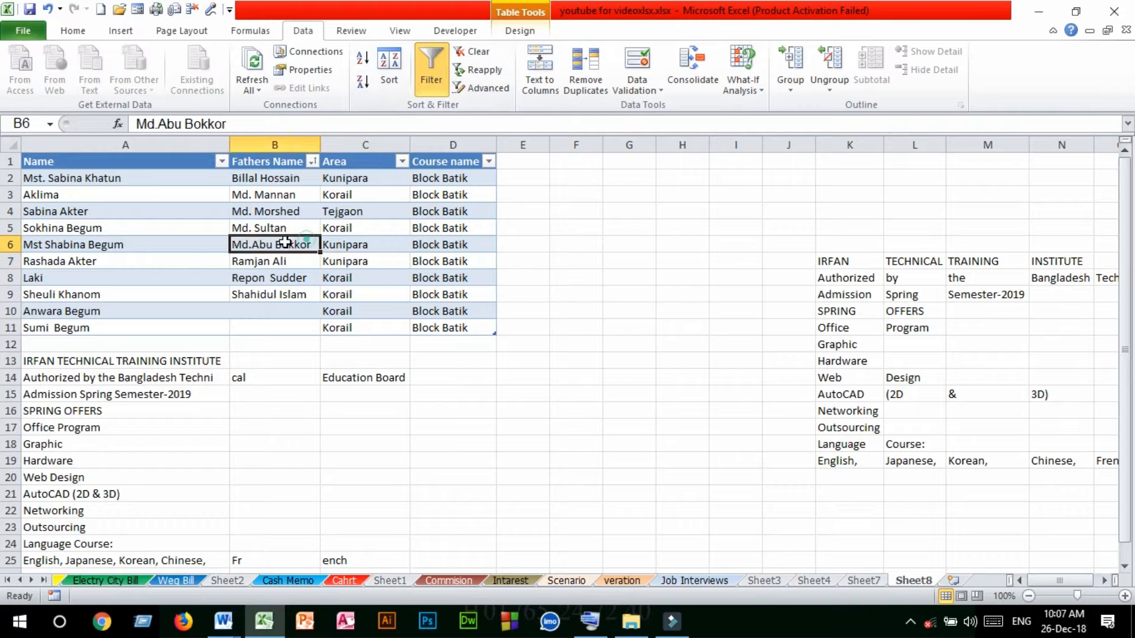
{"action": "left_click", "coordinate": [200, 245]}
Select the table's header row A1:D1 and switch its filter off and back on
{"action": "left_click_drag", "start_coordinate": [59, 162], "coordinate": [520, 161]}
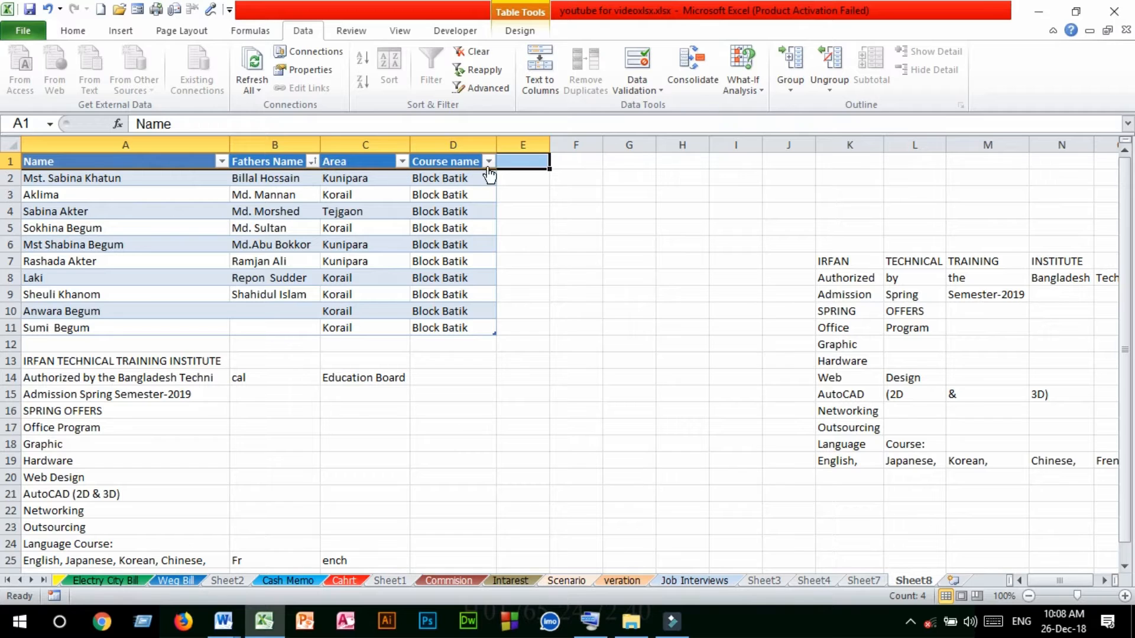
{"action": "left_click", "coordinate": [172, 307]}
{"action": "left_click", "coordinate": [81, 166]}
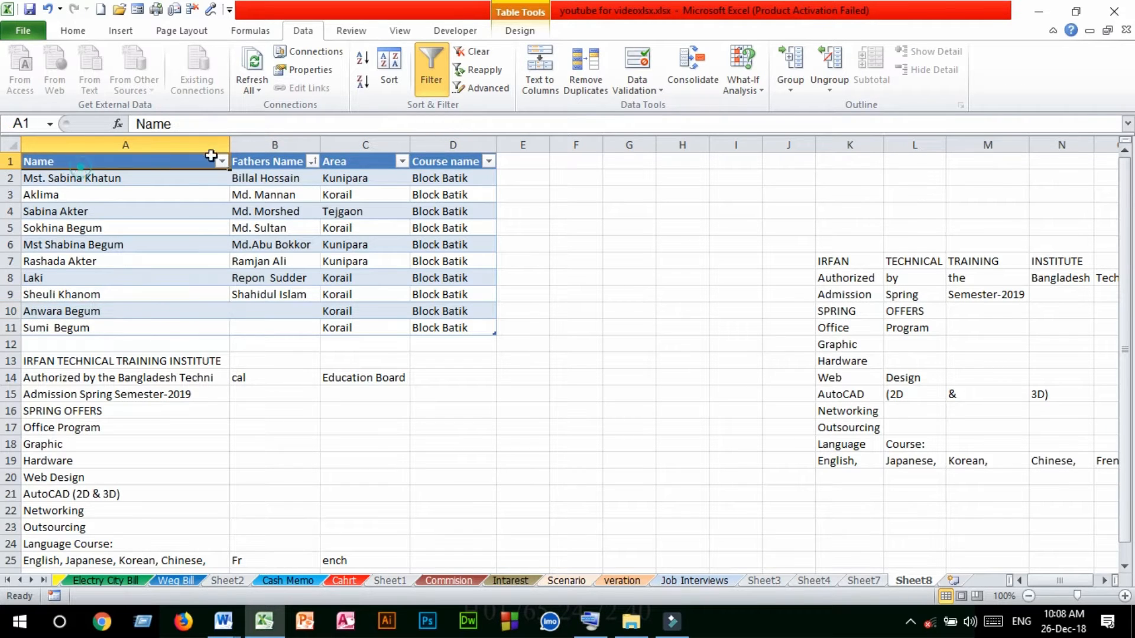
{"action": "left_click_drag", "start_coordinate": [211, 155], "coordinate": [484, 157]}
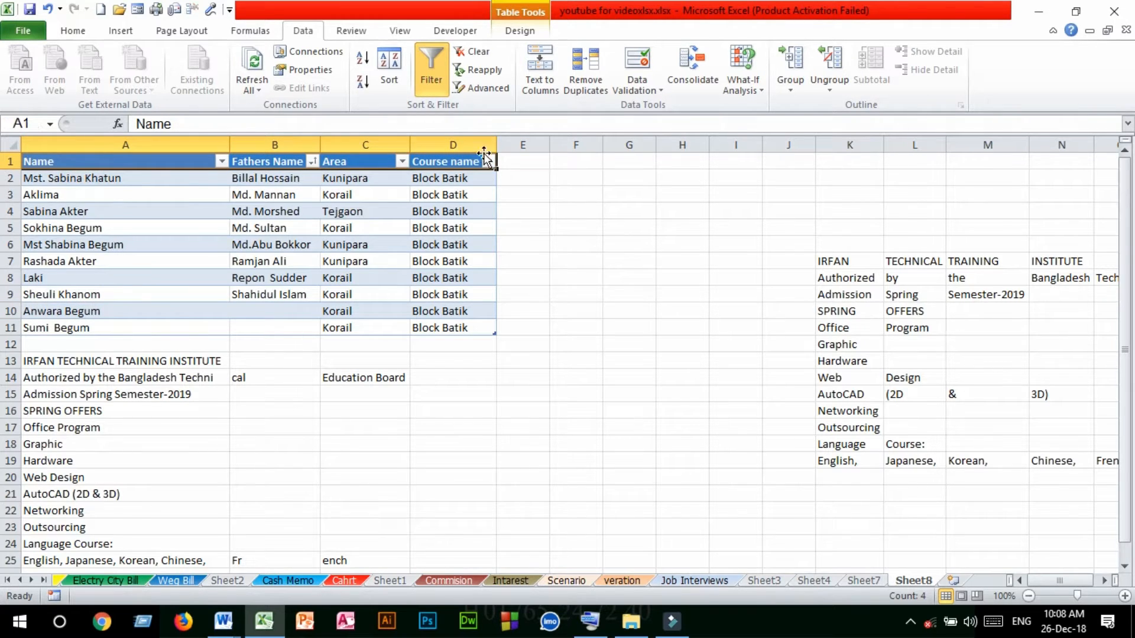
{"action": "left_click", "coordinate": [428, 61]}
{"action": "left_click", "coordinate": [428, 60]}
Filter the Area column to show only Korail and review the matching rows
{"action": "left_click", "coordinate": [401, 162]}
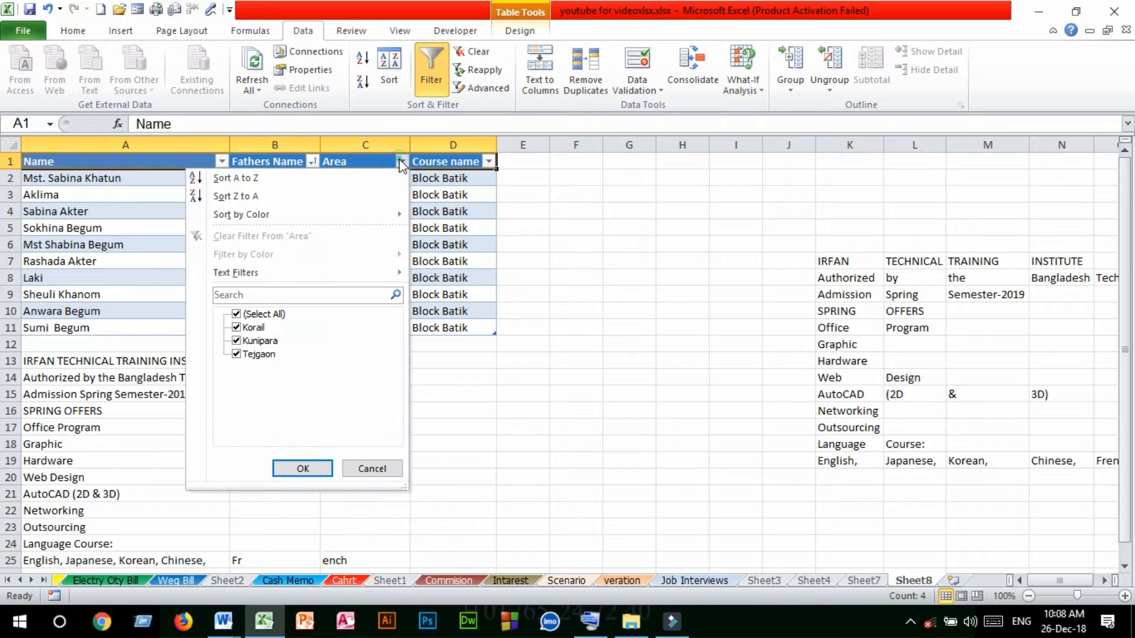
{"action": "left_click", "coordinate": [237, 341]}
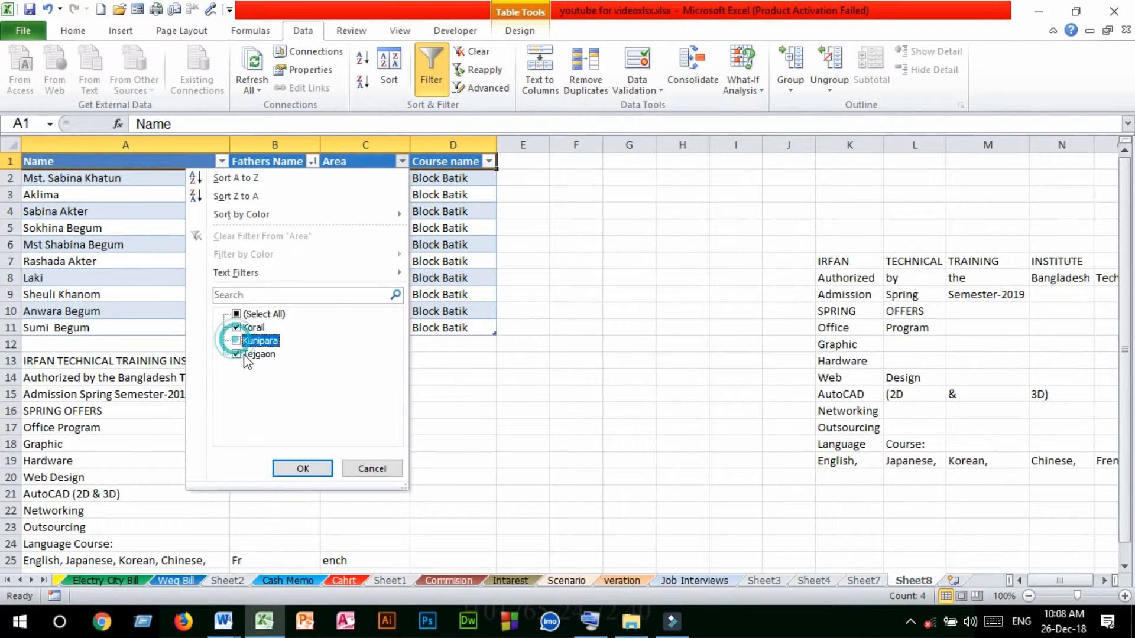
{"action": "left_click", "coordinate": [237, 354]}
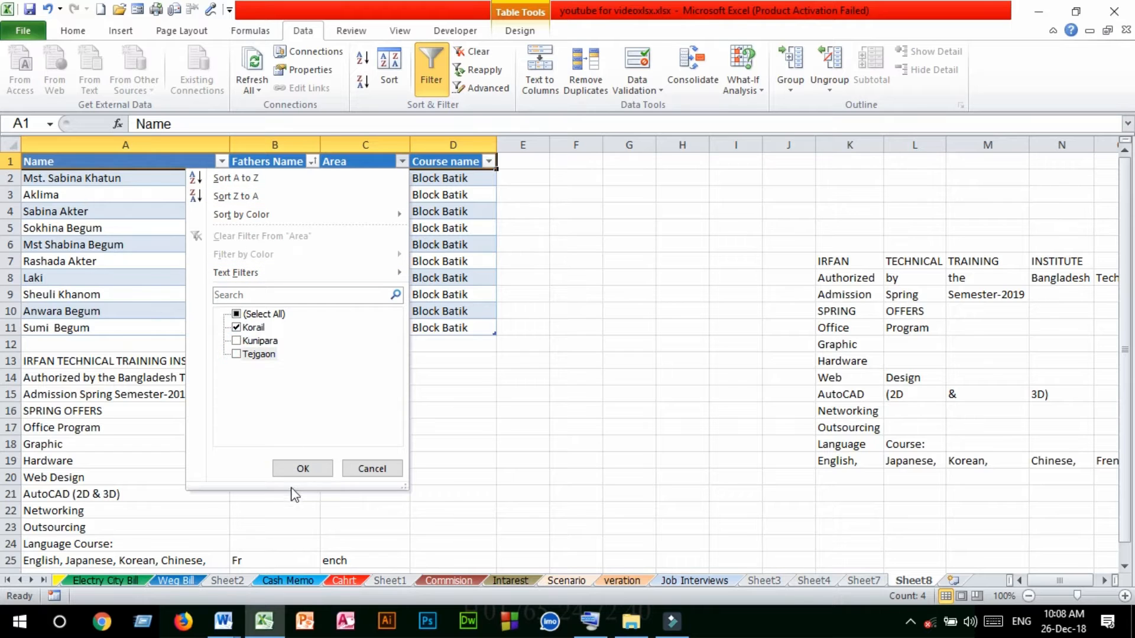
{"action": "left_click", "coordinate": [292, 468]}
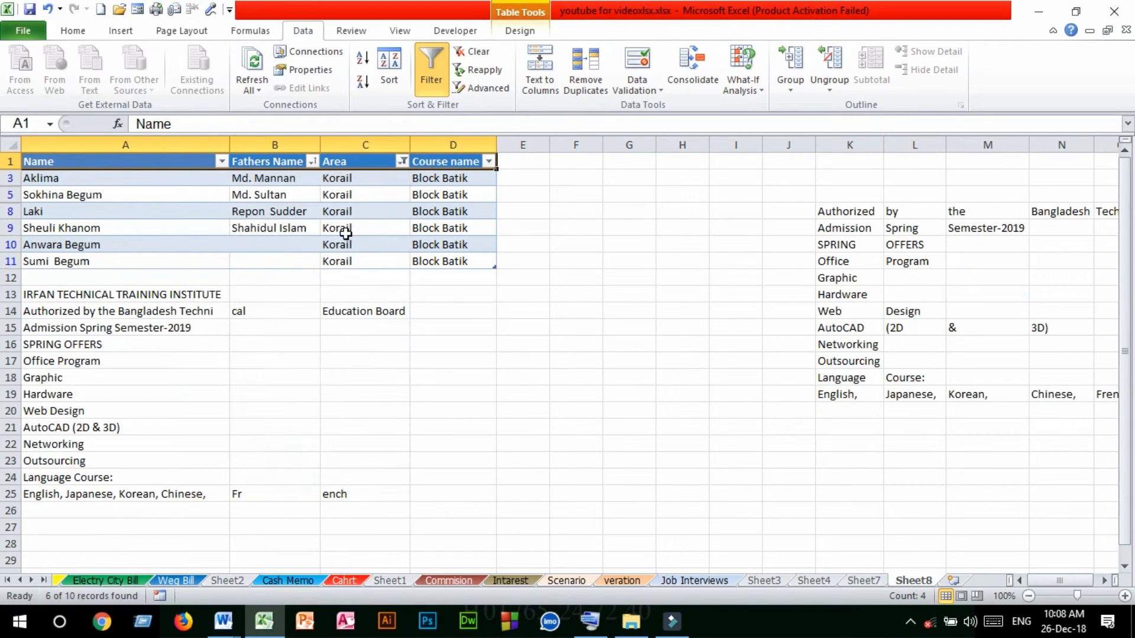
{"action": "left_click_drag", "start_coordinate": [57, 178], "coordinate": [446, 258]}
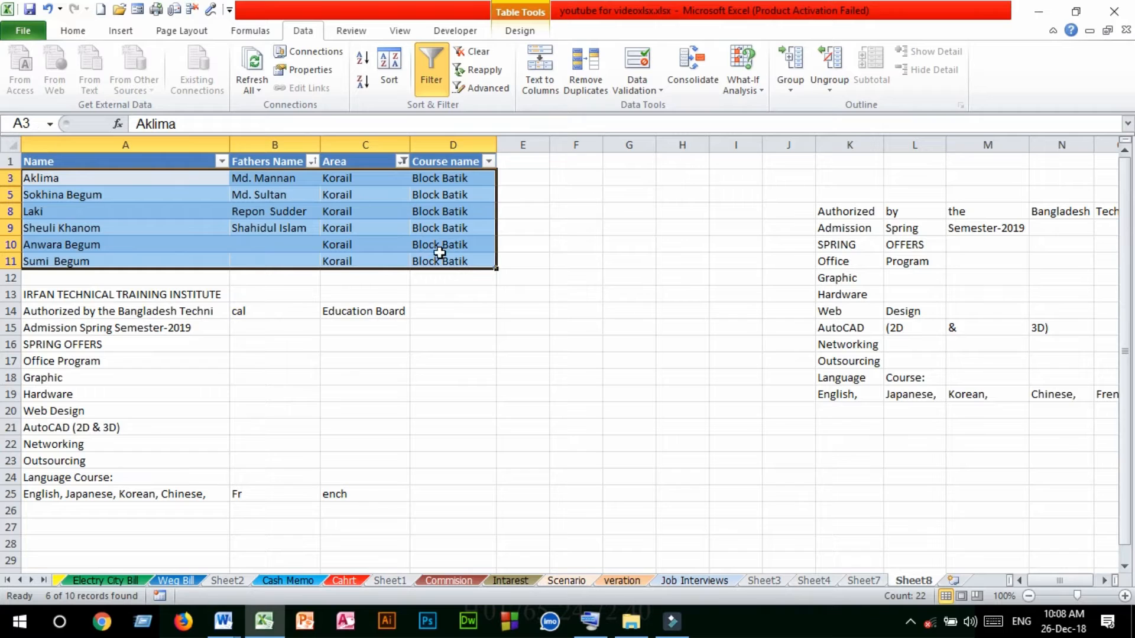
Select all areas again in the Area filter to bring back every row of the table
{"action": "left_click", "coordinate": [402, 161]}
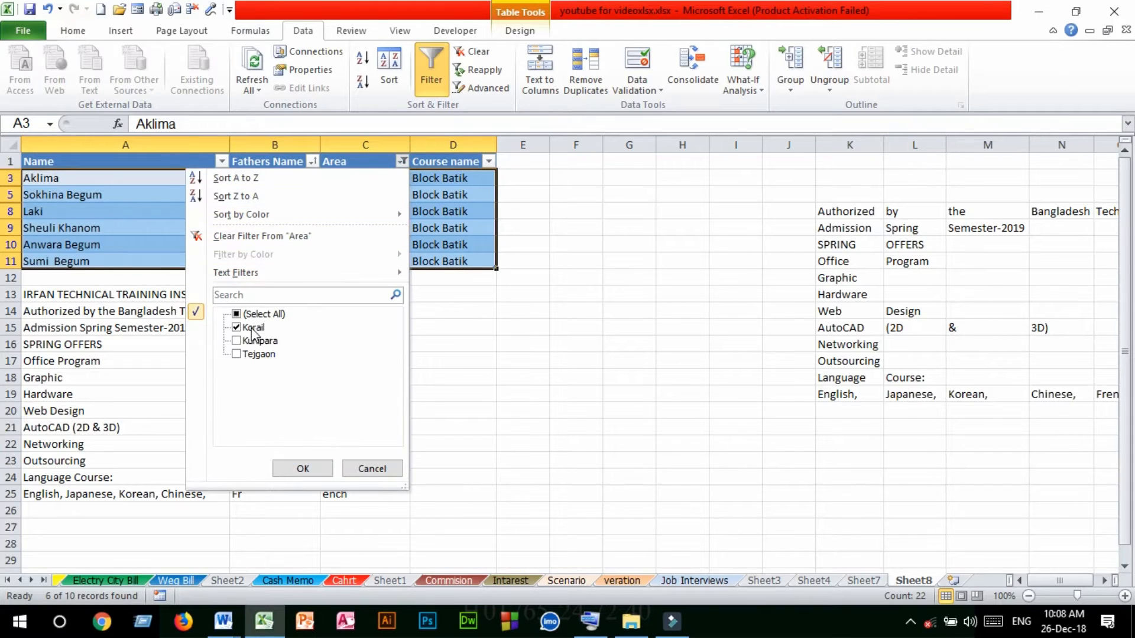
{"action": "left_click", "coordinate": [236, 315]}
{"action": "left_click", "coordinate": [301, 469]}
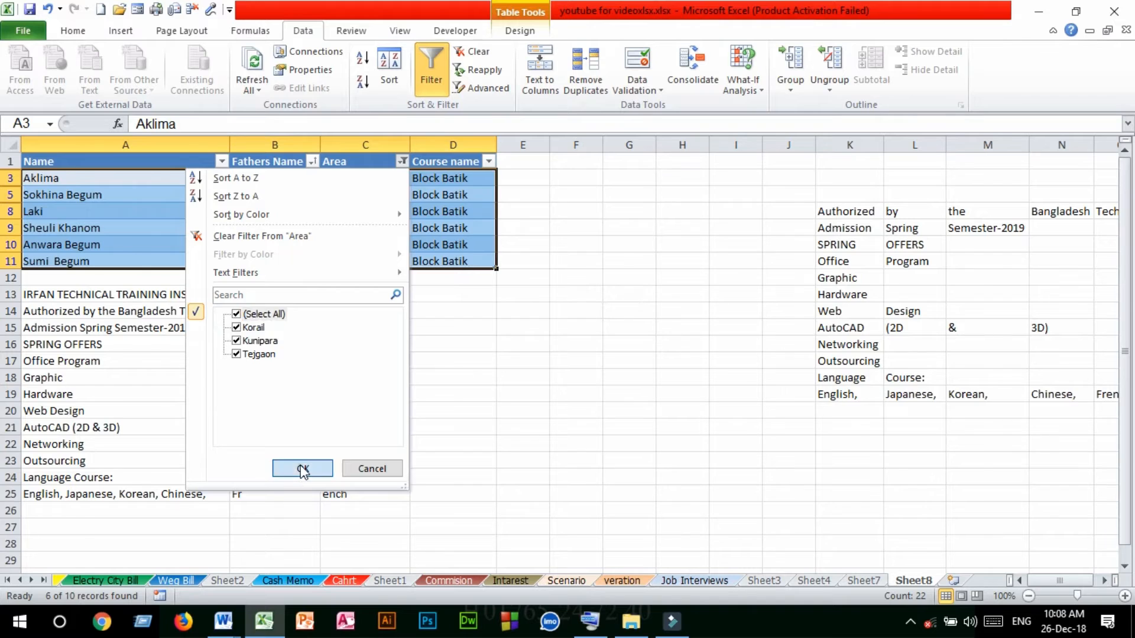
{"action": "left_click", "coordinate": [344, 177]}
{"action": "left_click", "coordinate": [438, 244]}
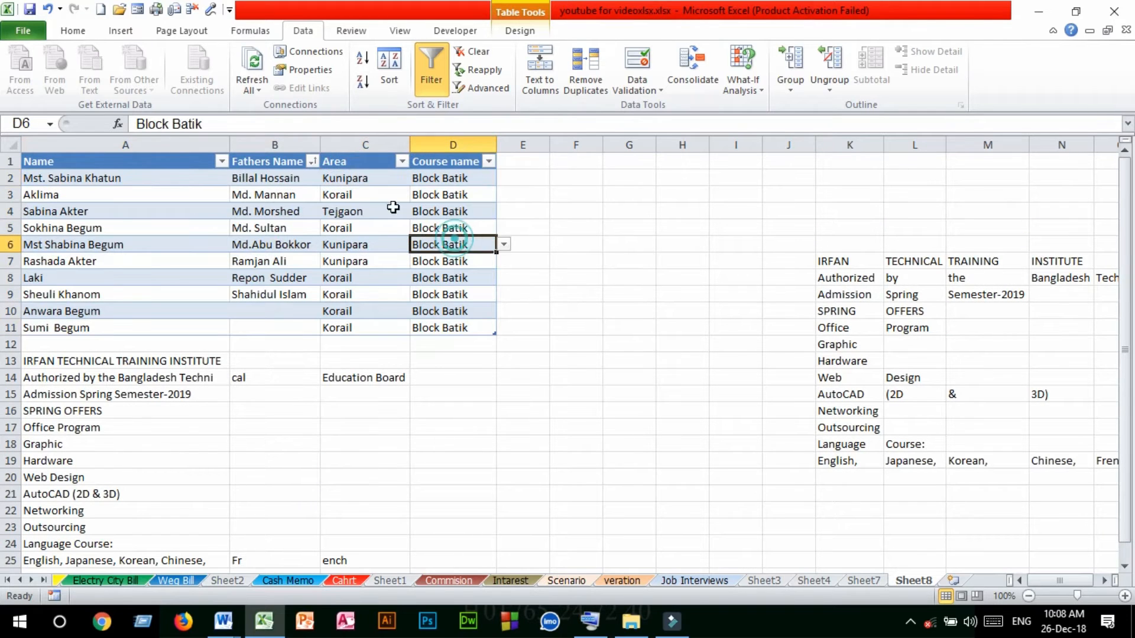
Clear the filter and sort state from the imported table through its Area column
{"action": "left_click", "coordinate": [353, 160]}
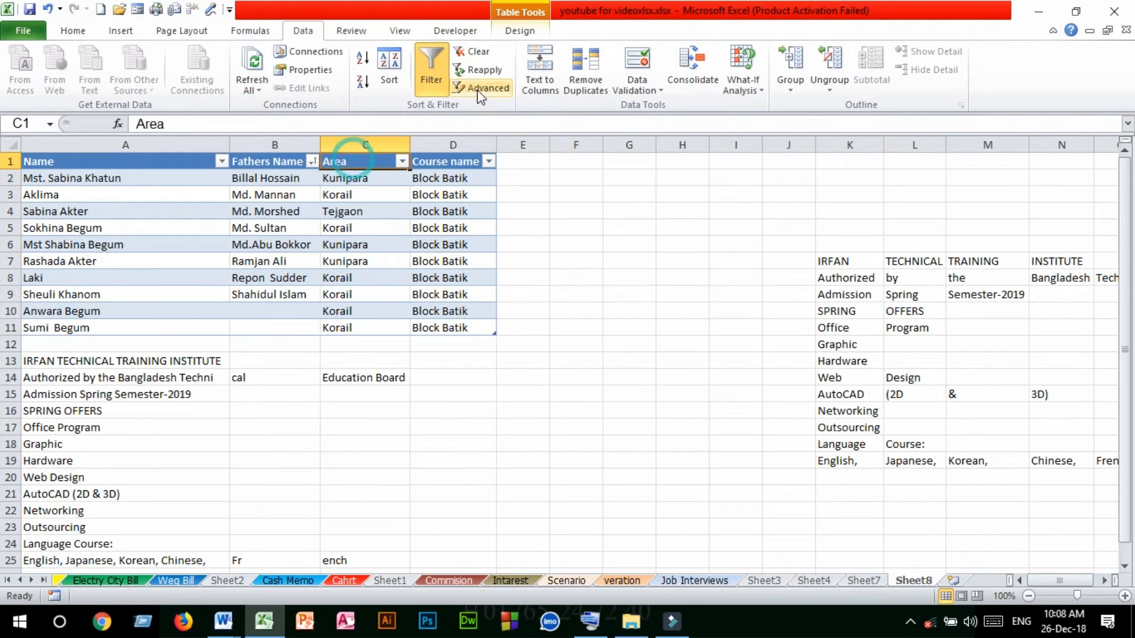
{"action": "left_click", "coordinate": [474, 53]}
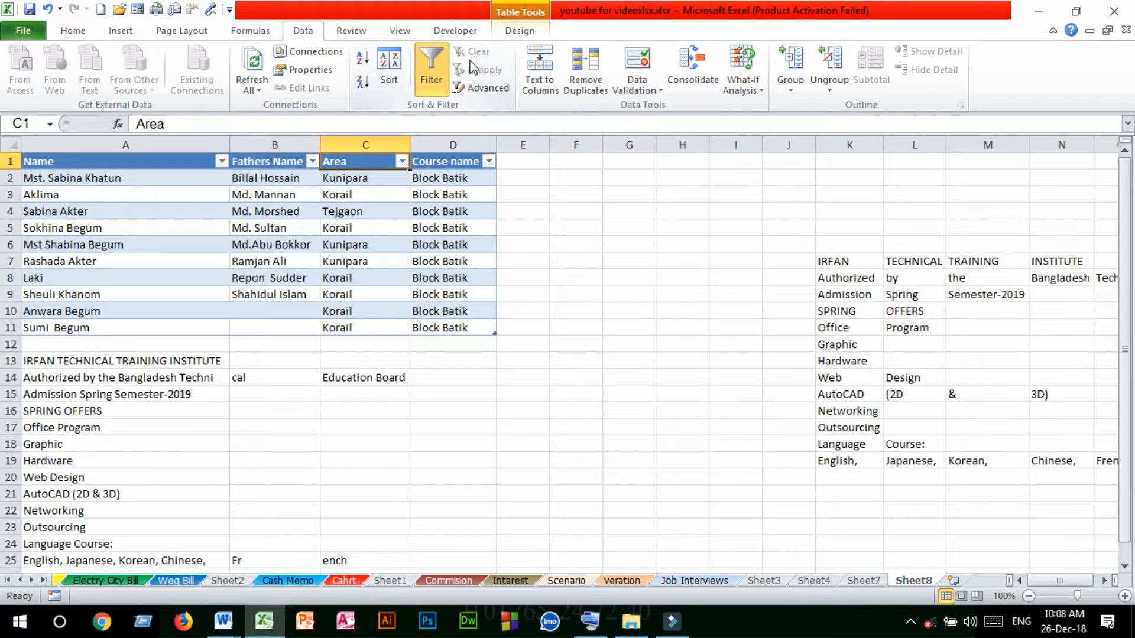
{"action": "left_click", "coordinate": [331, 259]}
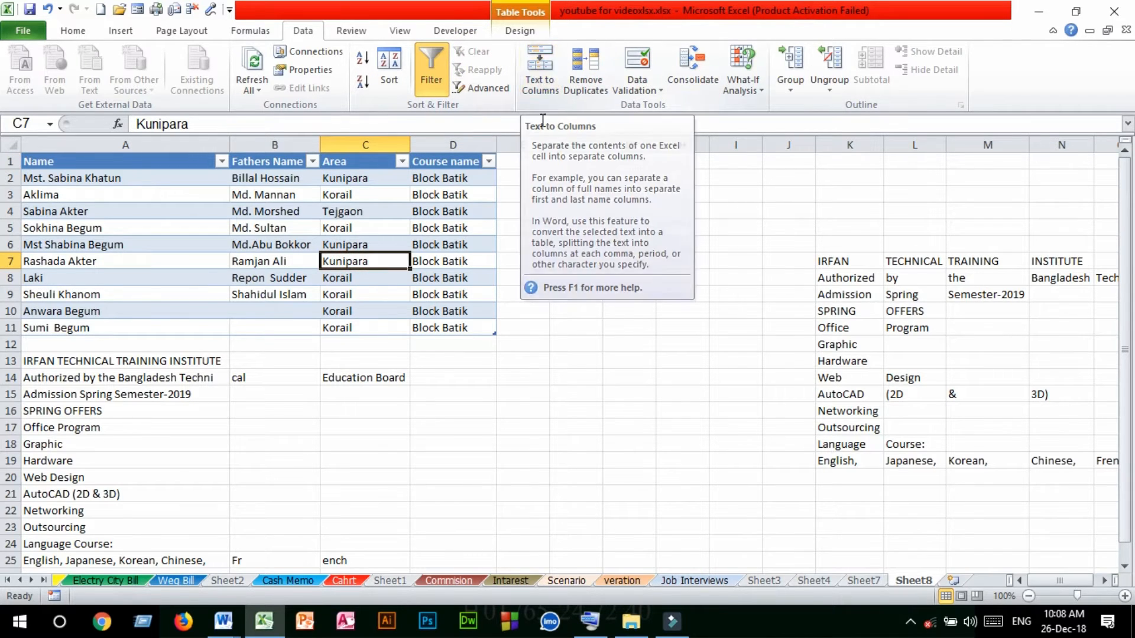
Set up Text to Columns for cell A25 as delimited data, separated by spaces with the Tab delimiter turned off
{"action": "scroll", "coordinate": [268, 402], "scroll_direction": "down", "scroll_amount": 5}
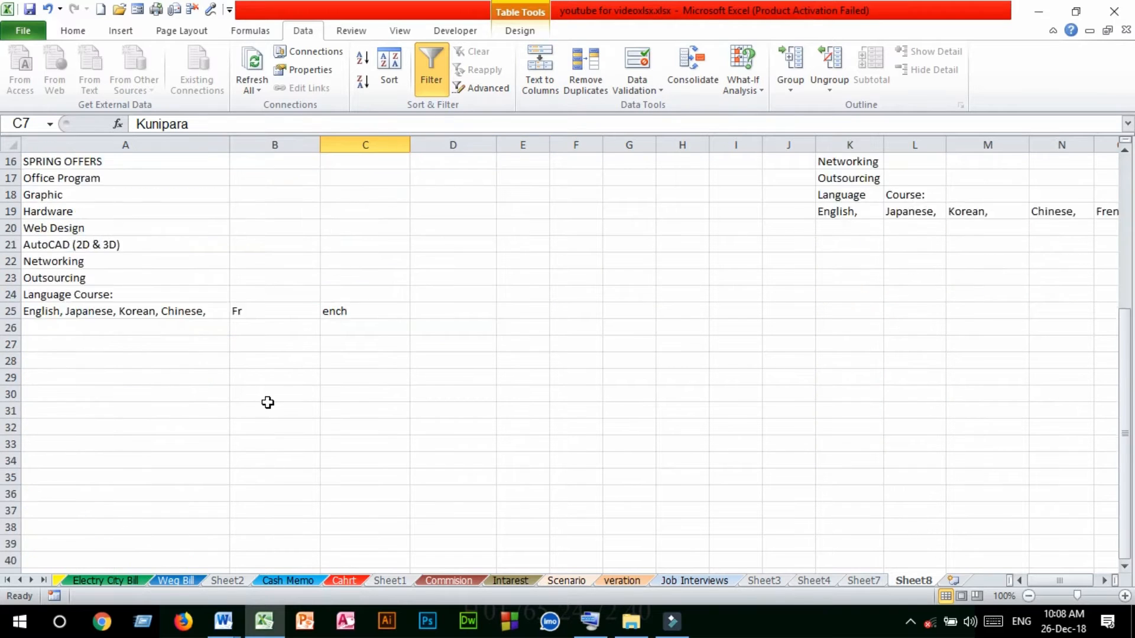
{"action": "scroll", "coordinate": [267, 402], "scroll_direction": "down", "scroll_amount": 2}
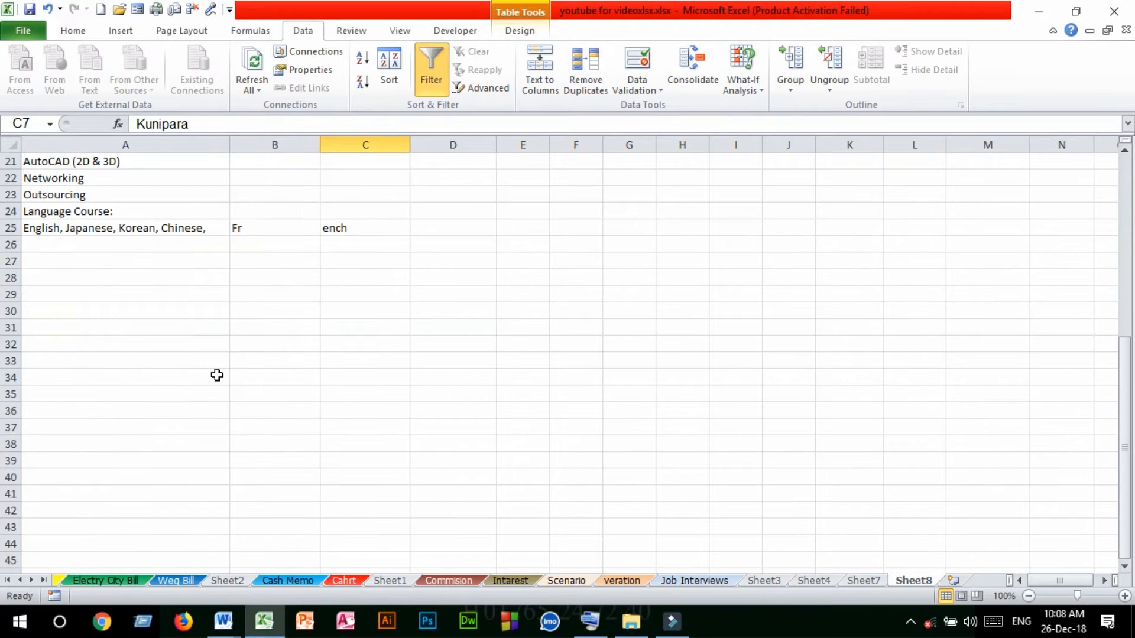
{"action": "left_click", "coordinate": [162, 310]}
{"action": "scroll", "coordinate": [353, 314], "scroll_direction": "up", "scroll_amount": 2}
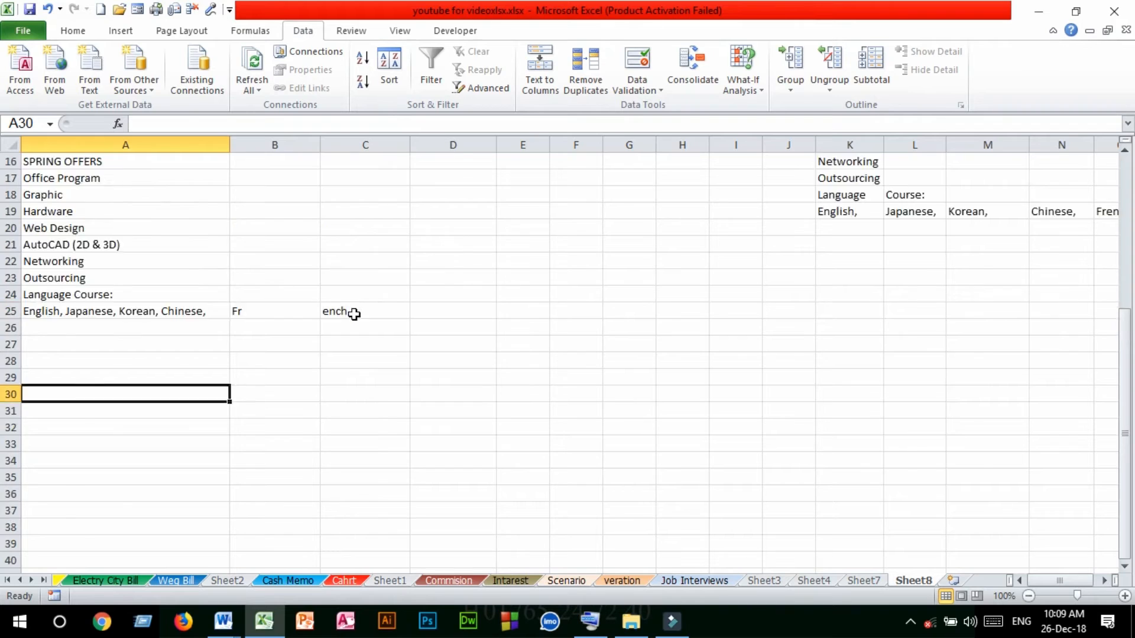
{"action": "scroll", "coordinate": [354, 314], "scroll_direction": "up", "scroll_amount": 5}
{"action": "scroll", "coordinate": [291, 353], "scroll_direction": "down", "scroll_amount": 3}
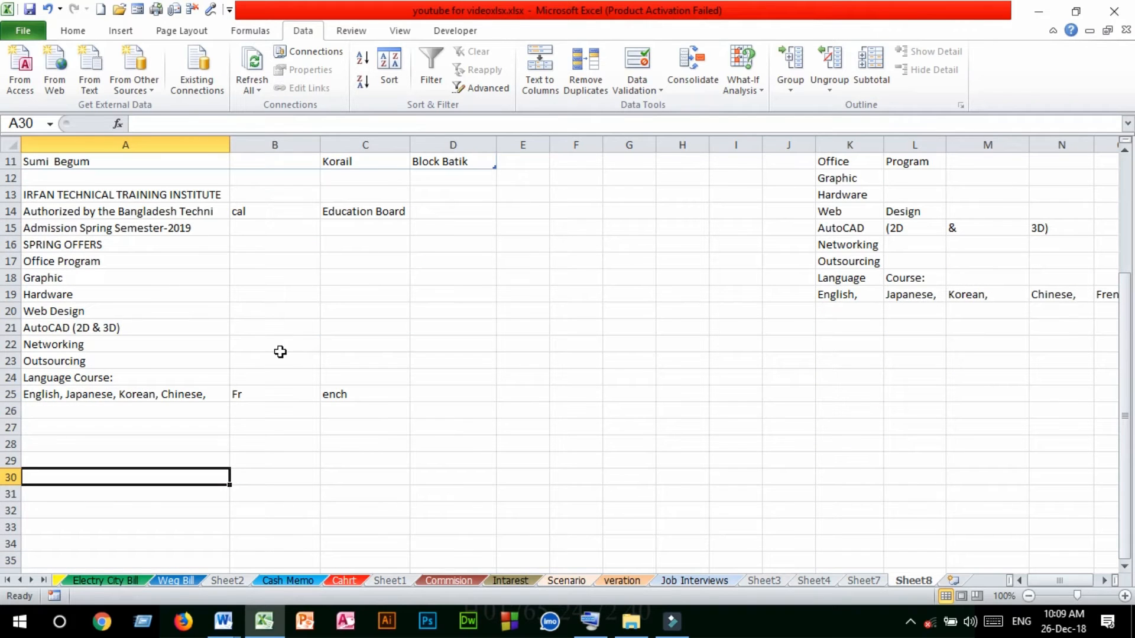
{"action": "left_click", "coordinate": [110, 400]}
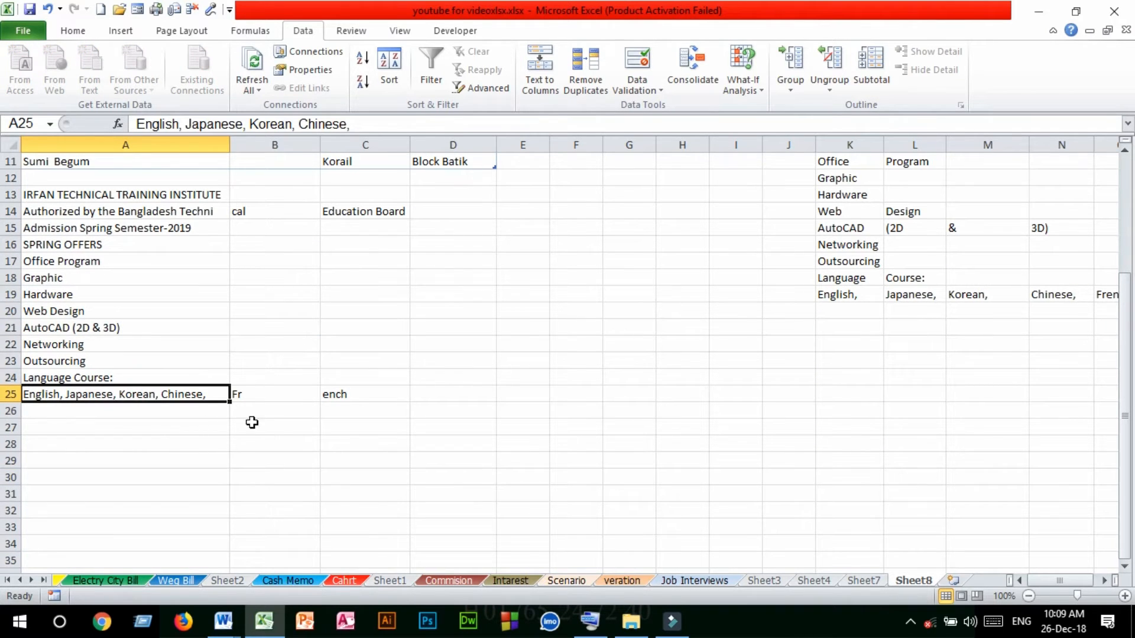
{"action": "scroll", "coordinate": [123, 407], "scroll_direction": "down", "scroll_amount": 3}
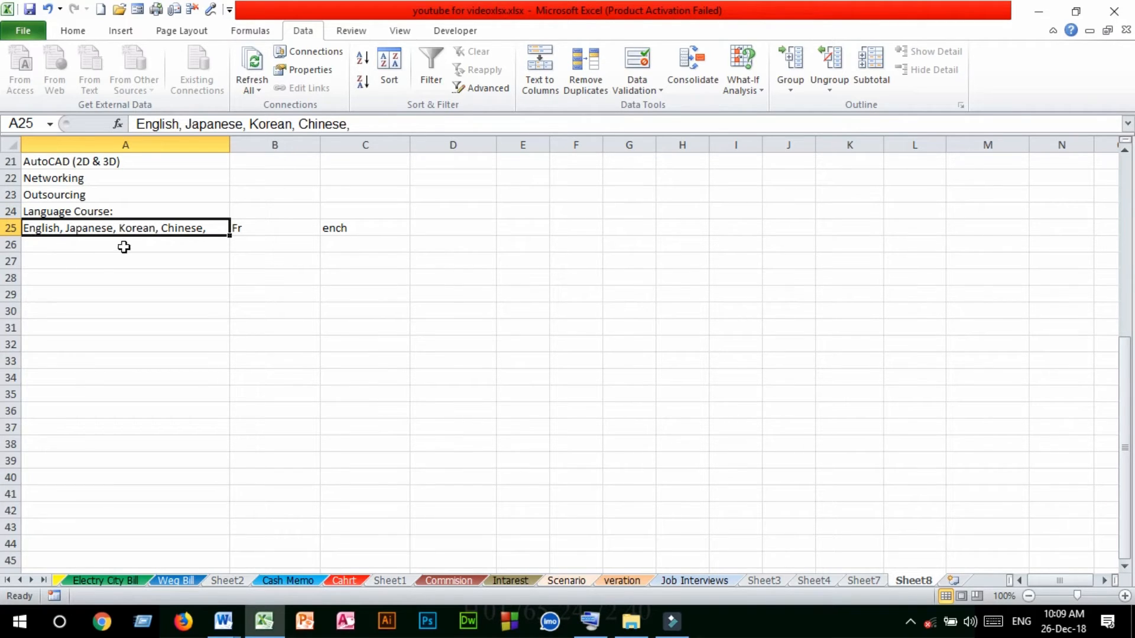
{"action": "left_click", "coordinate": [546, 64]}
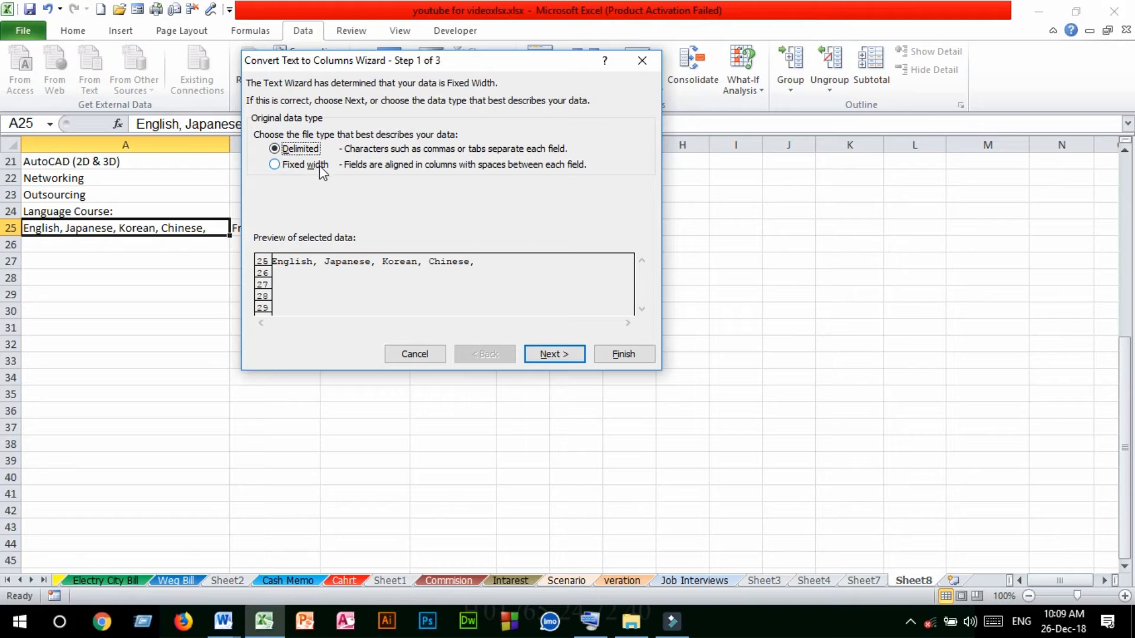
{"action": "left_click", "coordinate": [551, 354]}
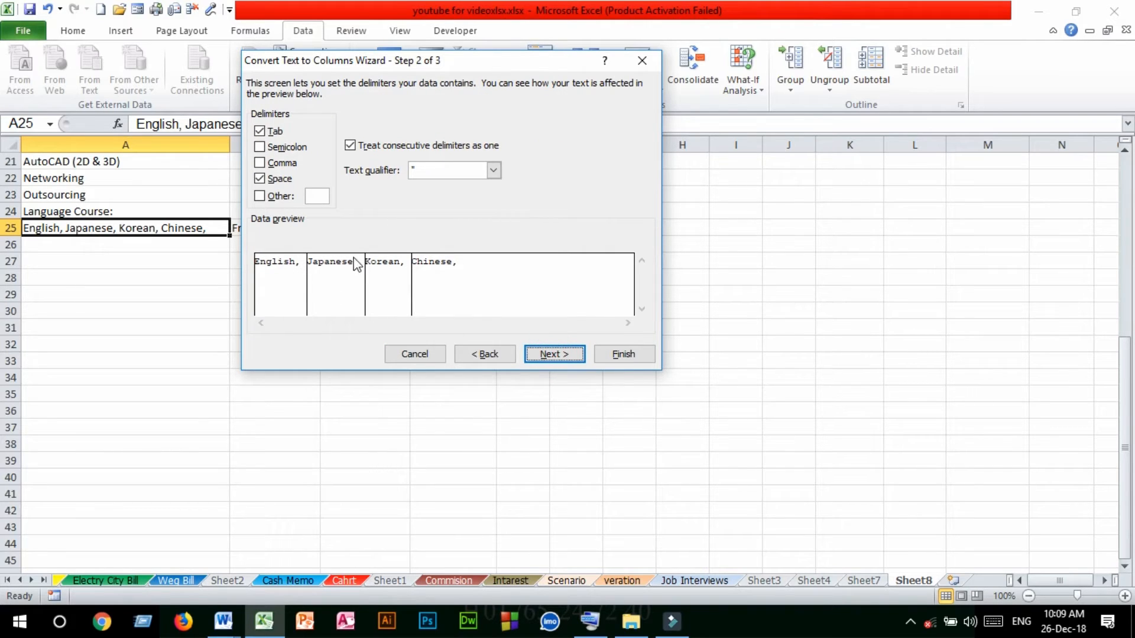
{"action": "left_click", "coordinate": [260, 131]}
{"action": "left_click", "coordinate": [554, 354]}
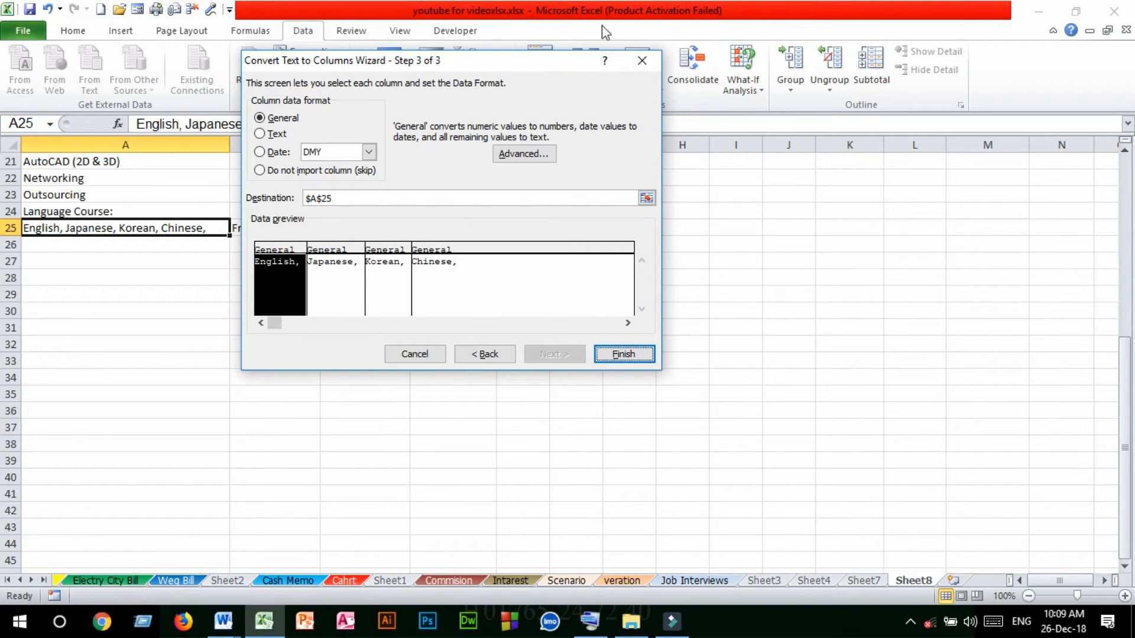
Set the destination of the split text to cell D25 and finish the conversion
{"action": "left_click_drag", "start_coordinate": [509, 60], "coordinate": [894, 33]}
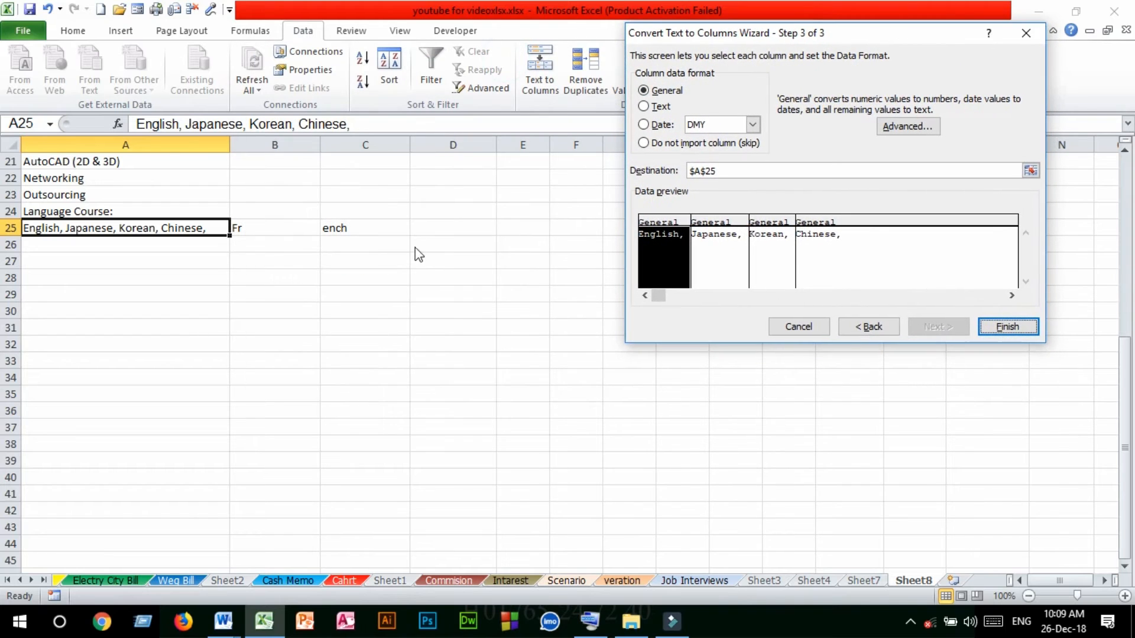
{"action": "left_click", "coordinate": [1030, 171]}
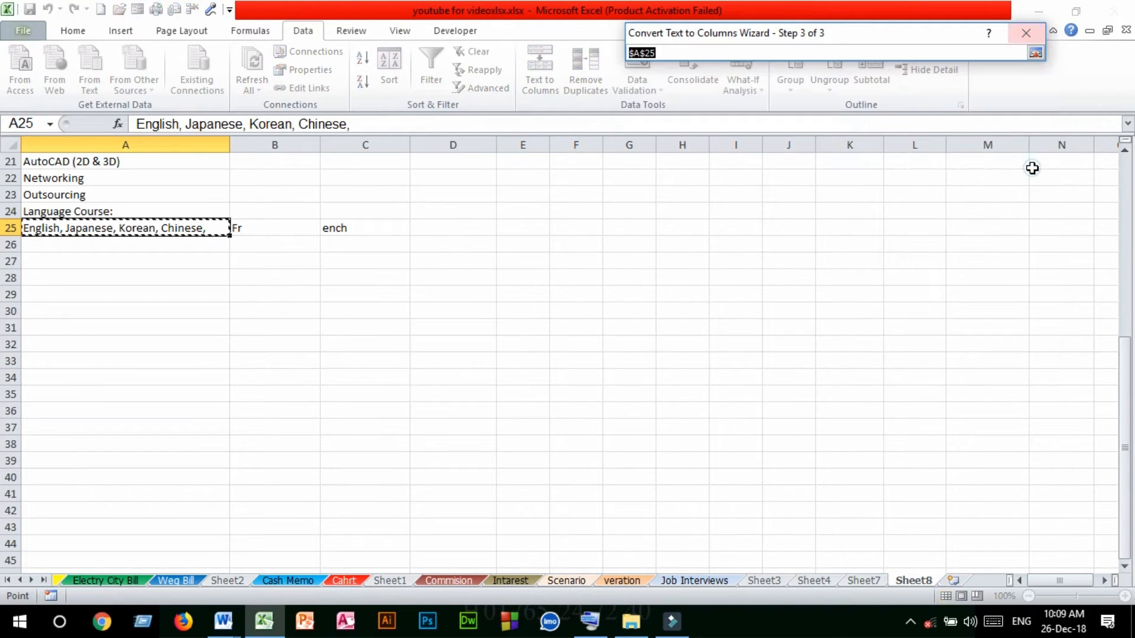
{"action": "left_click", "coordinate": [426, 228]}
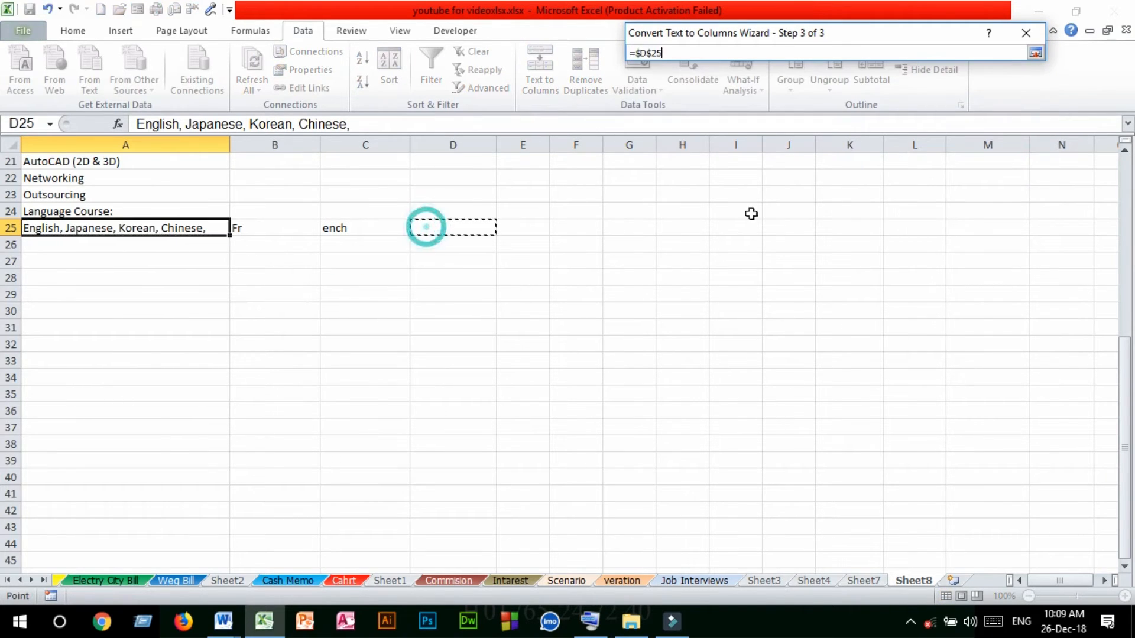
{"action": "left_click", "coordinate": [1034, 54]}
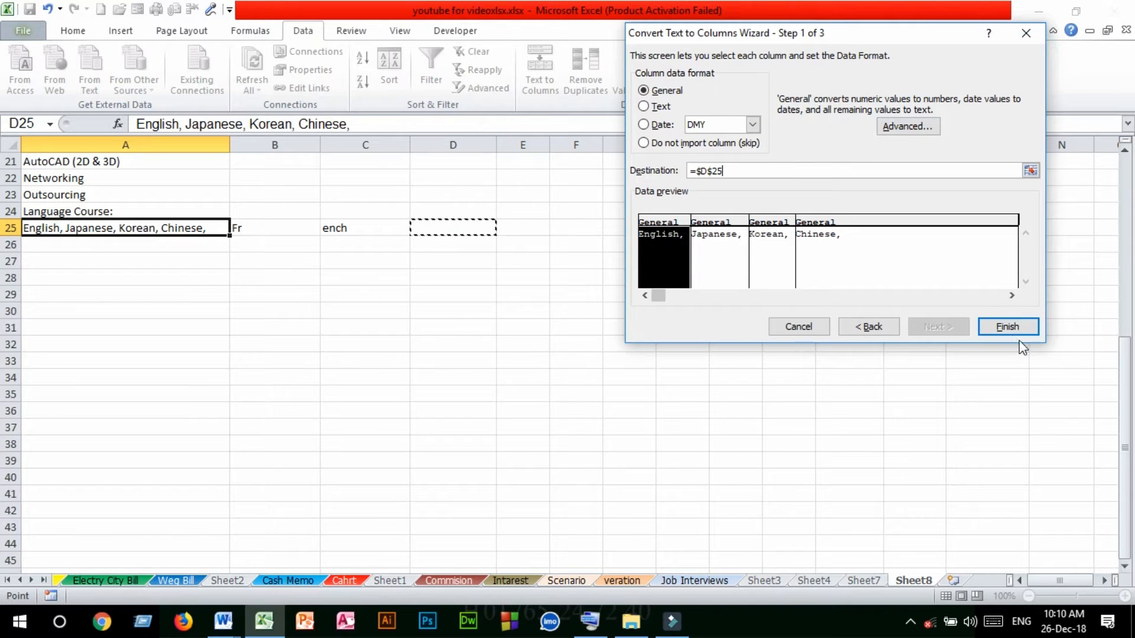
{"action": "left_click", "coordinate": [1005, 325]}
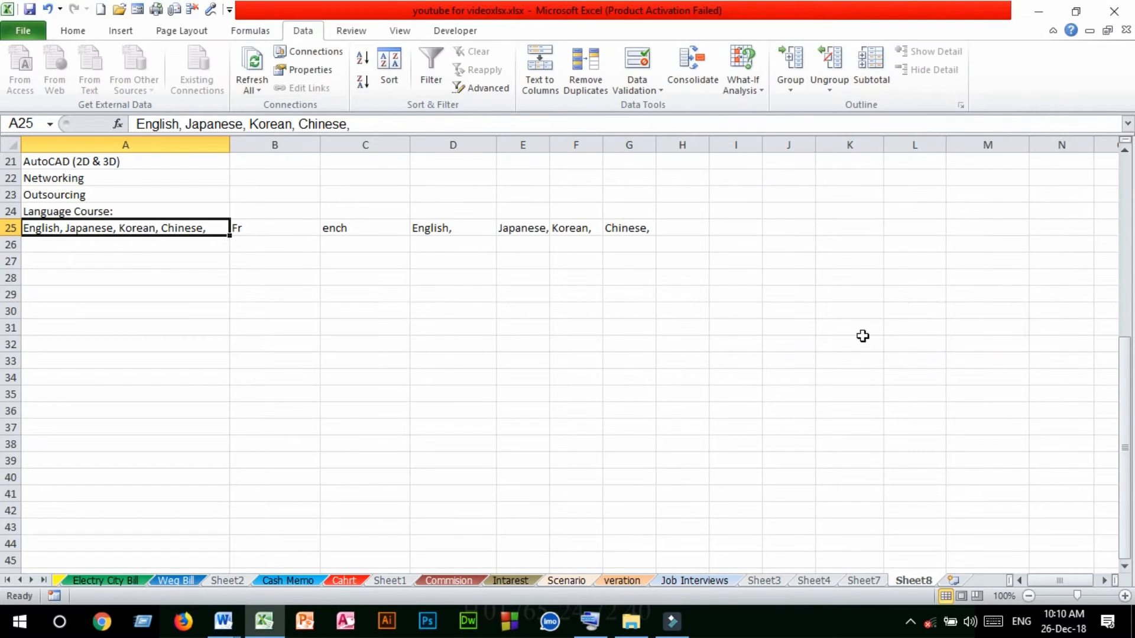
Check the separated language names in cells D25 to G25 one by one
{"action": "left_click", "coordinate": [451, 228]}
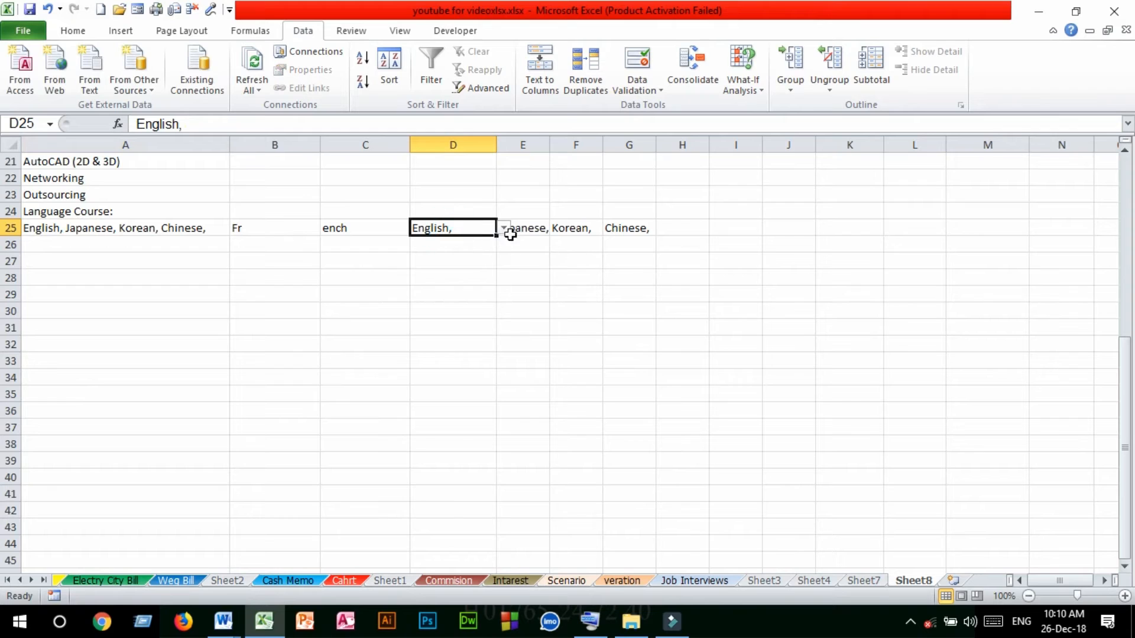
{"action": "left_click", "coordinate": [542, 228]}
{"action": "left_click", "coordinate": [587, 230]}
{"action": "left_click", "coordinate": [620, 229]}
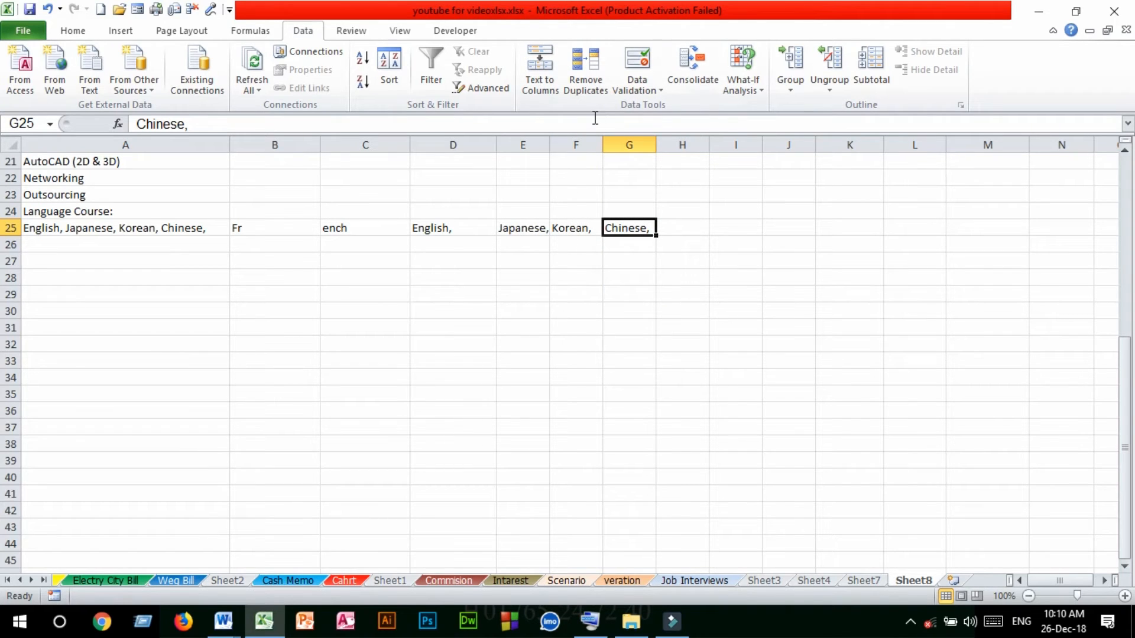
Look over the Name, Fathers Name, Area and Course name entries of the imported table
{"action": "scroll", "coordinate": [522, 256], "scroll_direction": "up", "scroll_amount": 5}
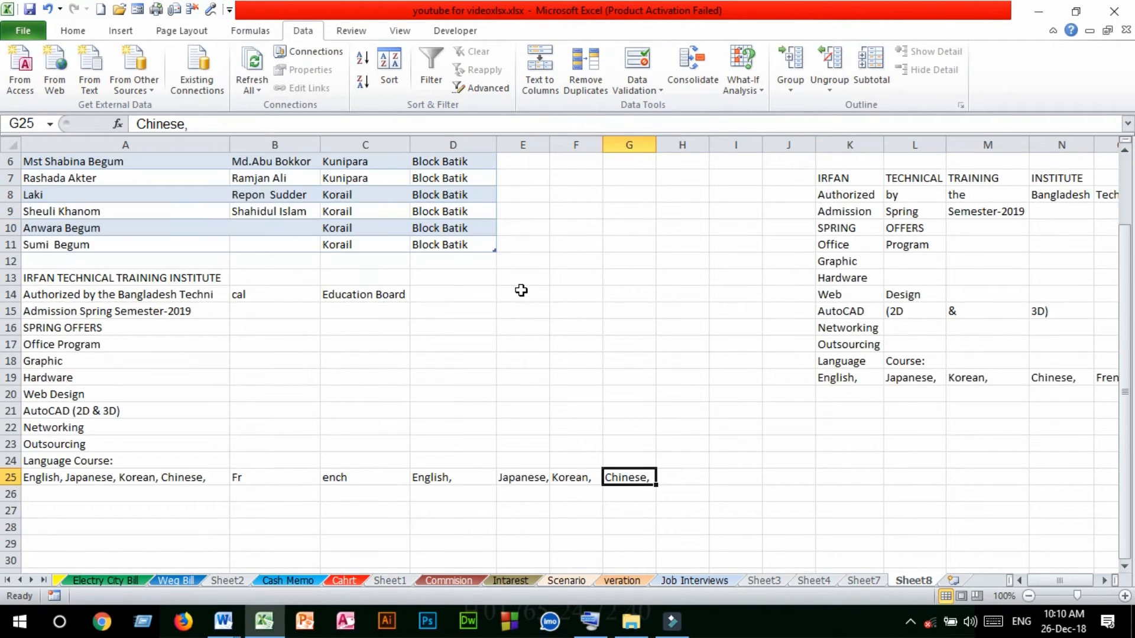
{"action": "scroll", "coordinate": [521, 291], "scroll_direction": "up", "scroll_amount": 2}
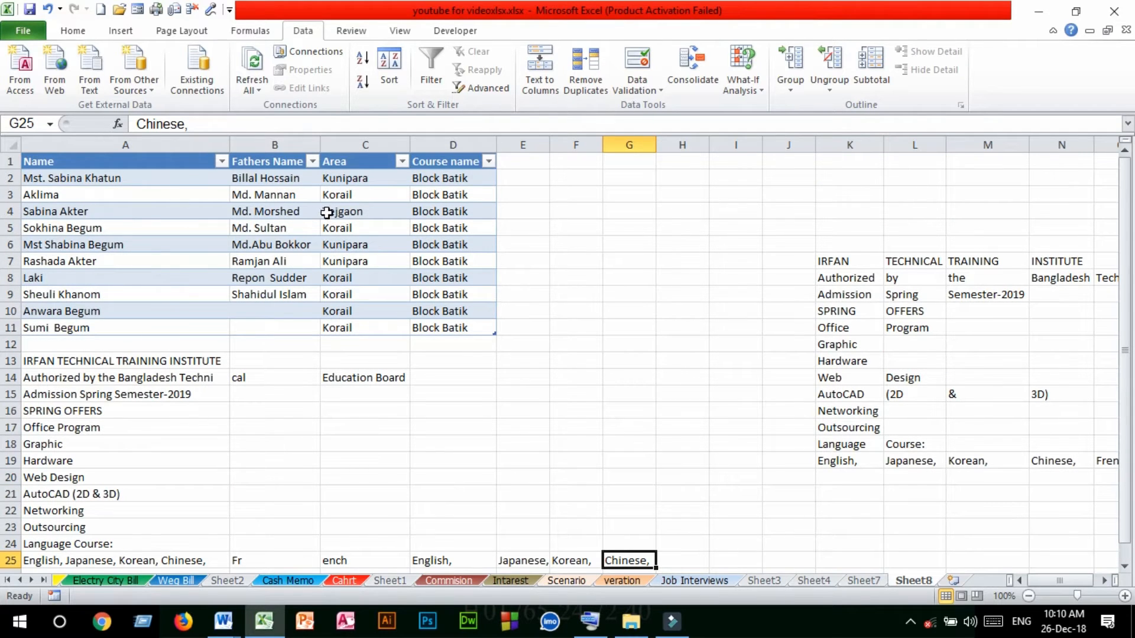
{"action": "left_click_drag", "start_coordinate": [83, 177], "coordinate": [100, 335]}
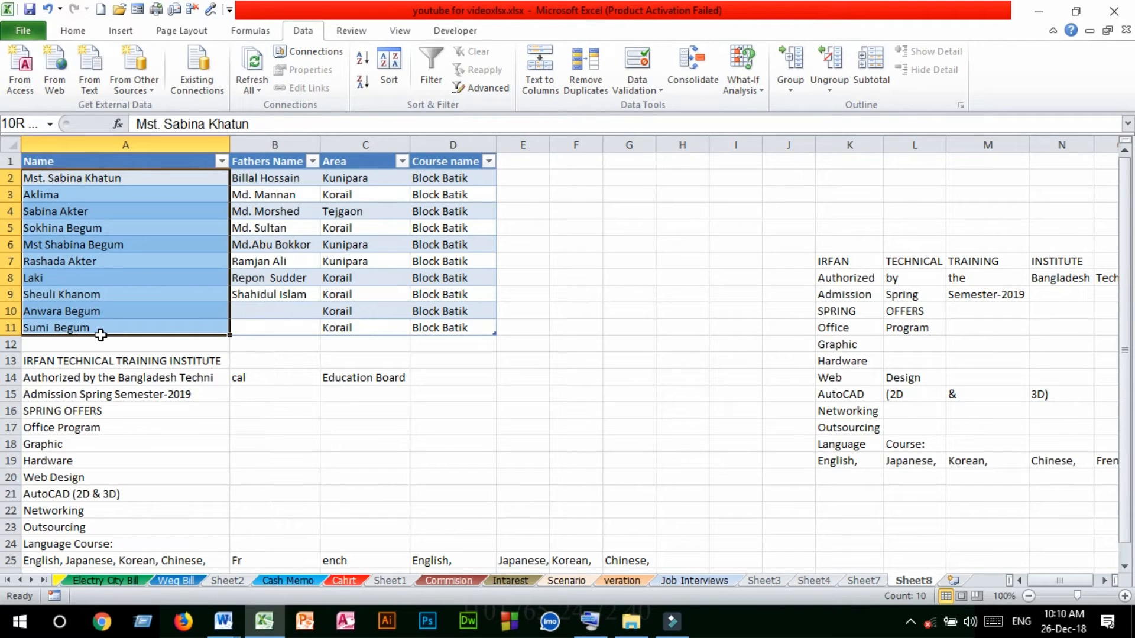
{"action": "left_click", "coordinate": [313, 226]}
{"action": "left_click", "coordinate": [393, 277]}
{"action": "left_click_drag", "start_coordinate": [424, 296], "coordinate": [425, 312]}
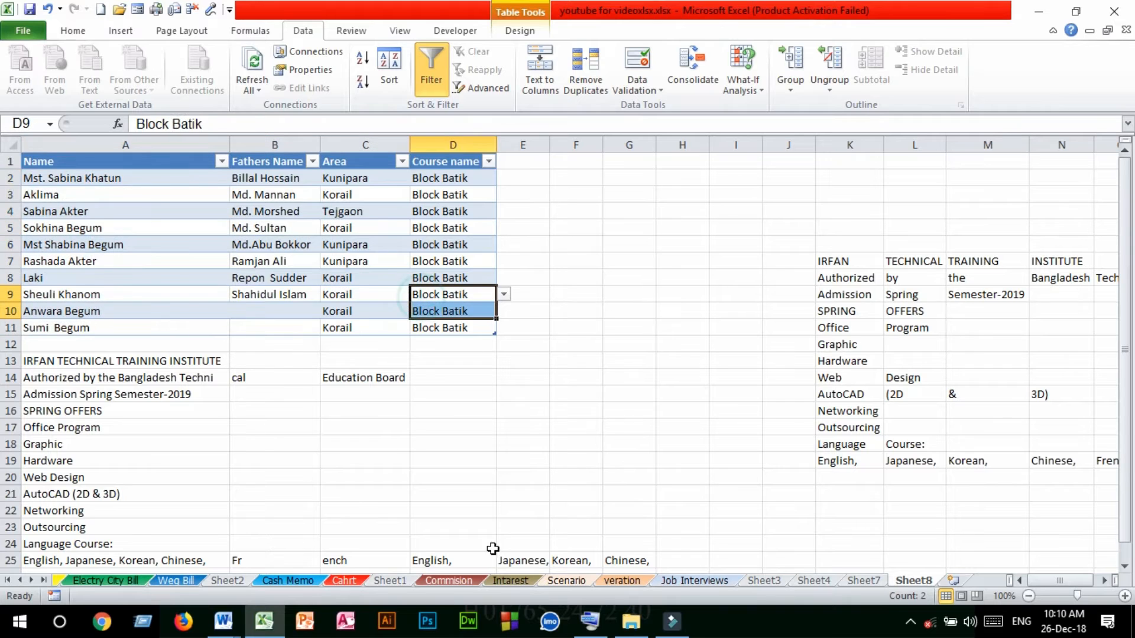
Switch to the Commision sheet and examine the Item column and neighbouring data for repeated entries
{"action": "left_click", "coordinate": [449, 580]}
{"action": "left_click_drag", "start_coordinate": [502, 275], "coordinate": [502, 249]}
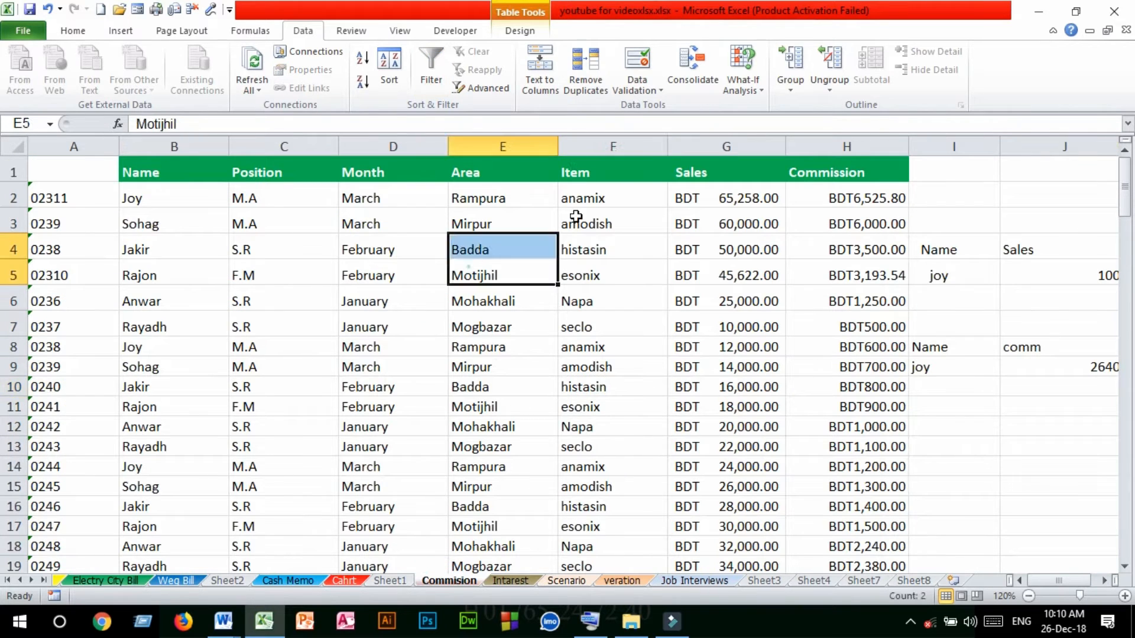
{"action": "left_click", "coordinate": [591, 201]}
{"action": "left_click", "coordinate": [618, 465]}
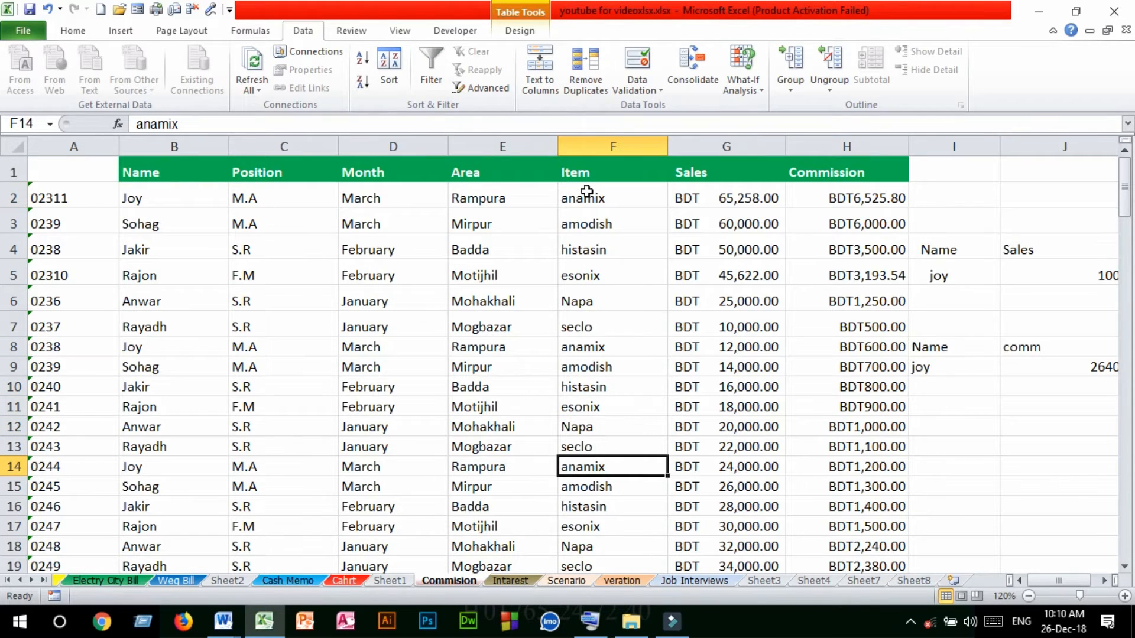
{"action": "left_click_drag", "start_coordinate": [588, 201], "coordinate": [585, 407]}
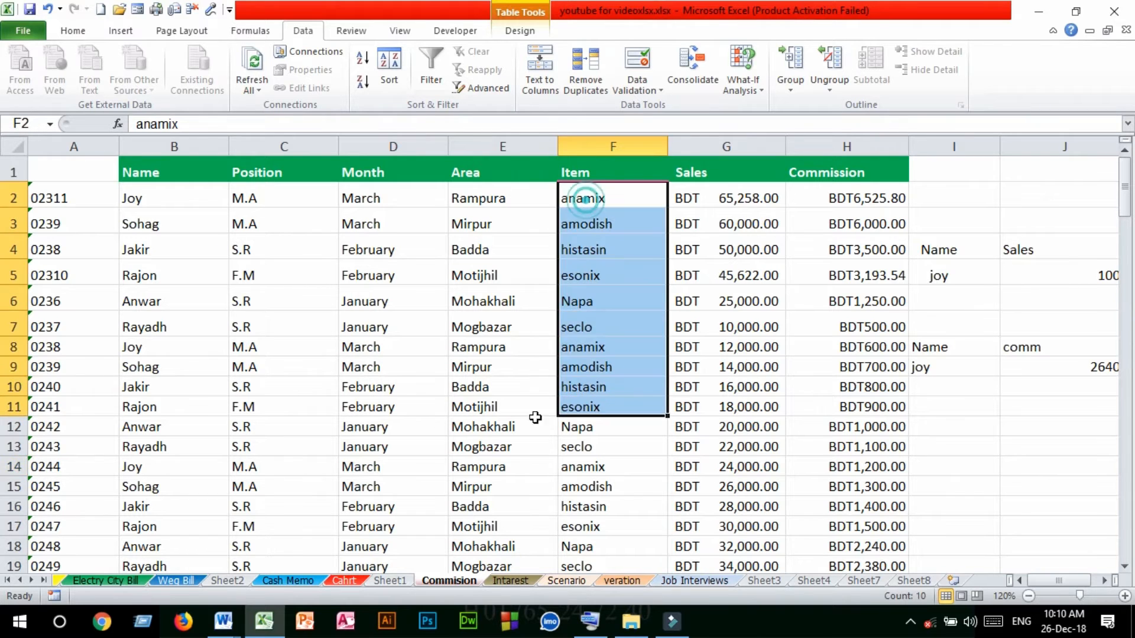
{"action": "left_click_drag", "start_coordinate": [65, 348], "coordinate": [532, 407]}
{"action": "left_click", "coordinate": [678, 426]}
{"action": "left_click", "coordinate": [820, 372]}
{"action": "left_click_drag", "start_coordinate": [594, 195], "coordinate": [631, 412]}
{"action": "left_click_drag", "start_coordinate": [596, 177], "coordinate": [605, 397]}
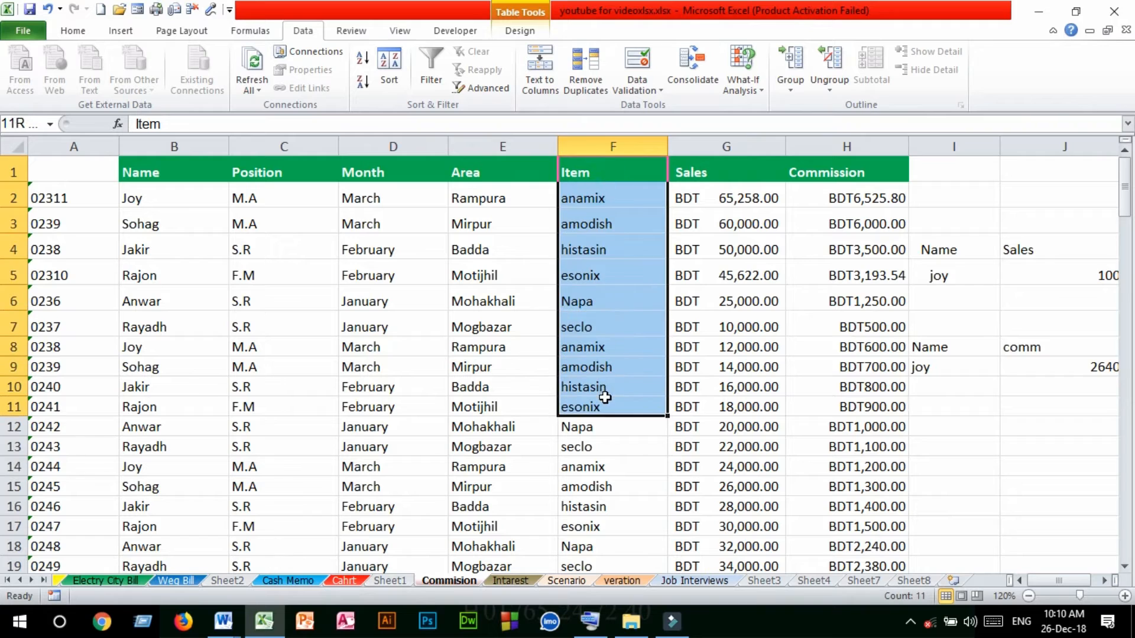
{"action": "left_click_drag", "start_coordinate": [600, 222], "coordinate": [608, 278]}
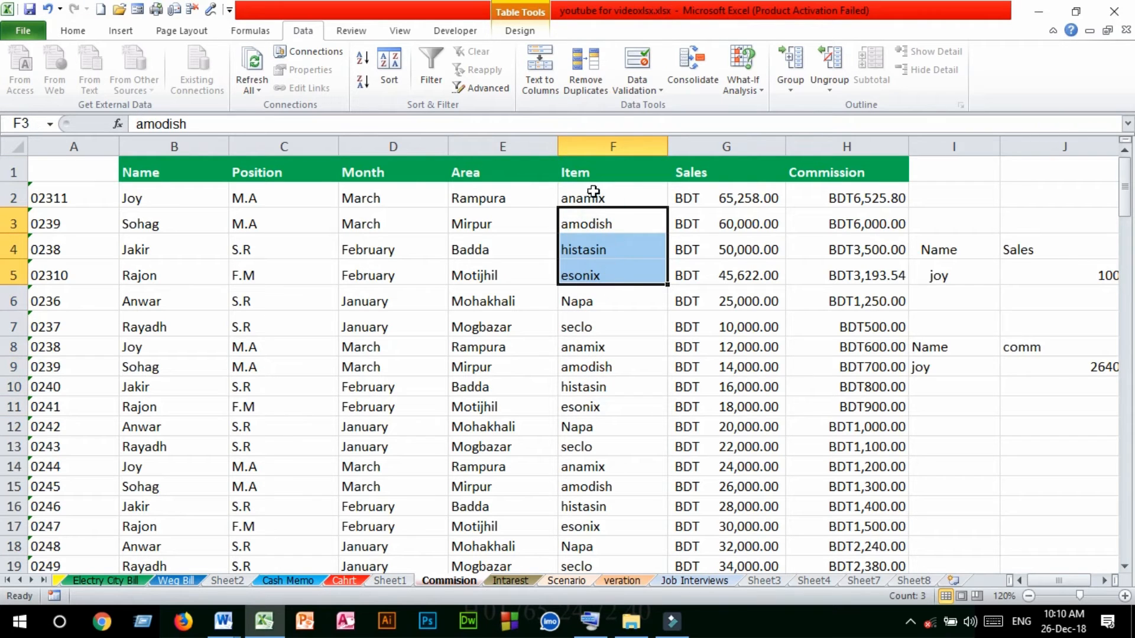
{"action": "left_click_drag", "start_coordinate": [593, 191], "coordinate": [612, 390]}
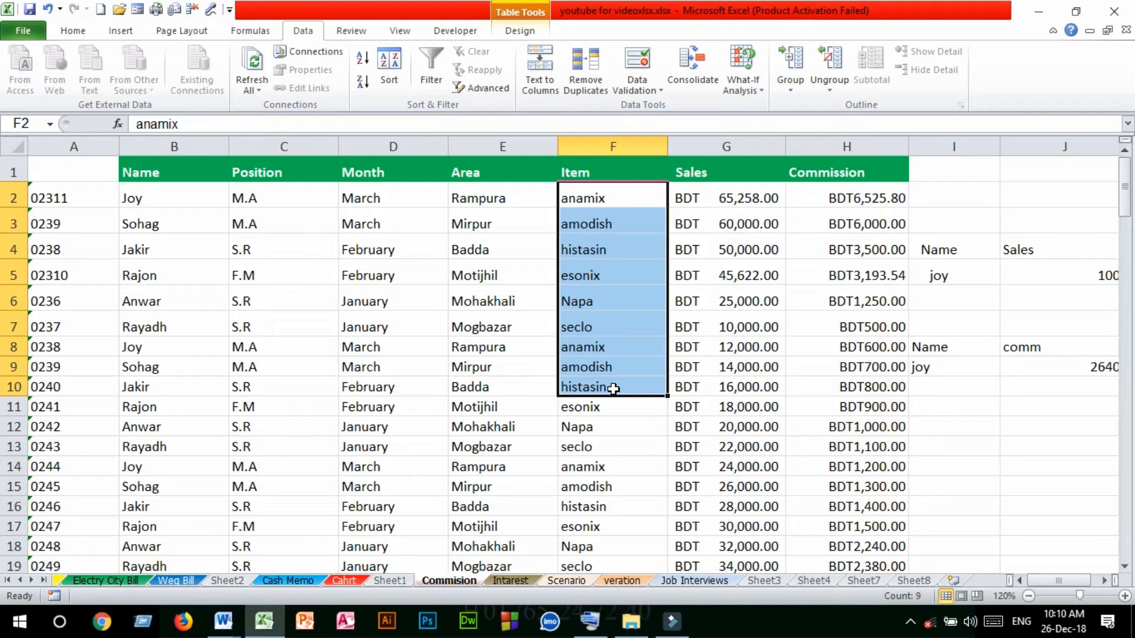
{"action": "left_click_drag", "start_coordinate": [745, 195], "coordinate": [786, 370]}
{"action": "left_click_drag", "start_coordinate": [613, 195], "coordinate": [609, 299]}
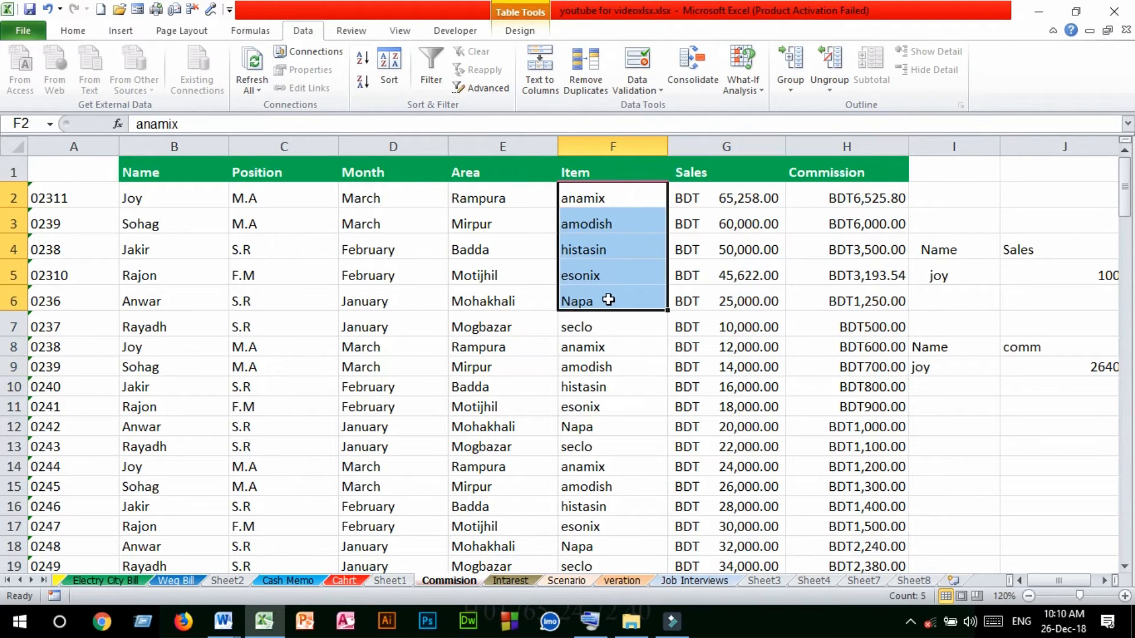
{"action": "left_click", "coordinate": [544, 324]}
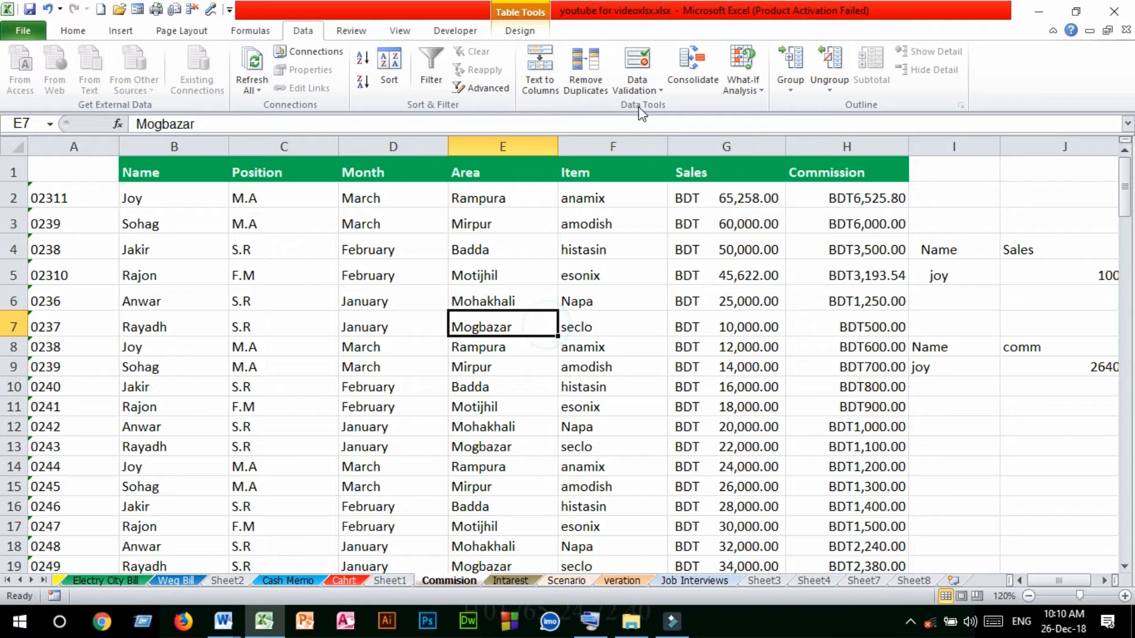
Remove the table's duplicate rows, comparing only the Item column and keeping the header option on
{"action": "left_click", "coordinate": [596, 64]}
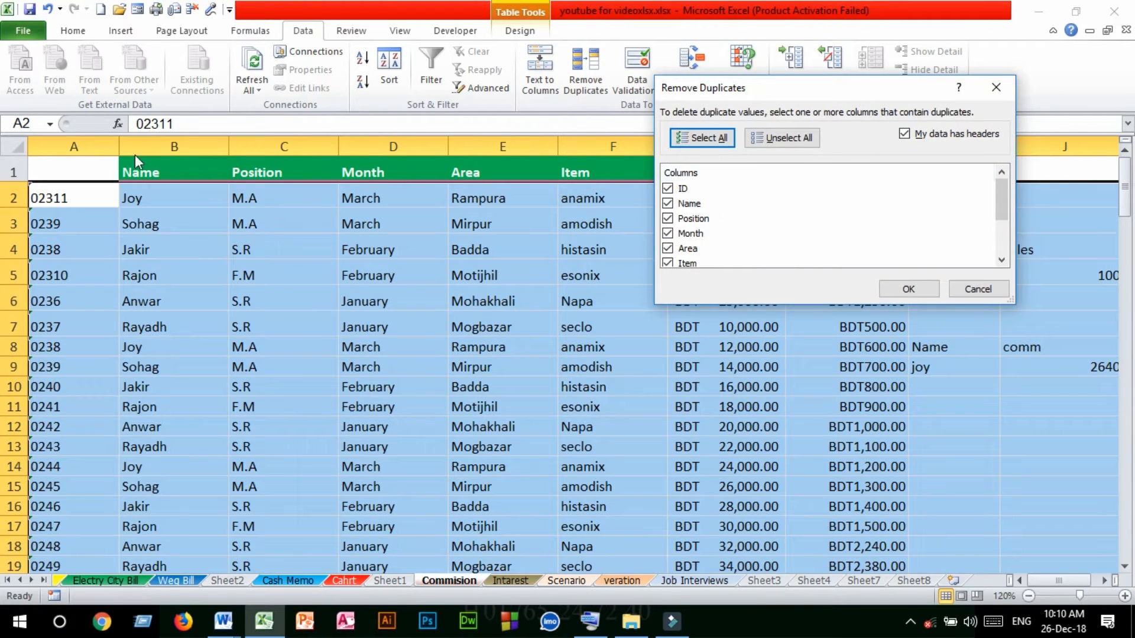
{"action": "left_click_drag", "start_coordinate": [818, 90], "coordinate": [489, 245]}
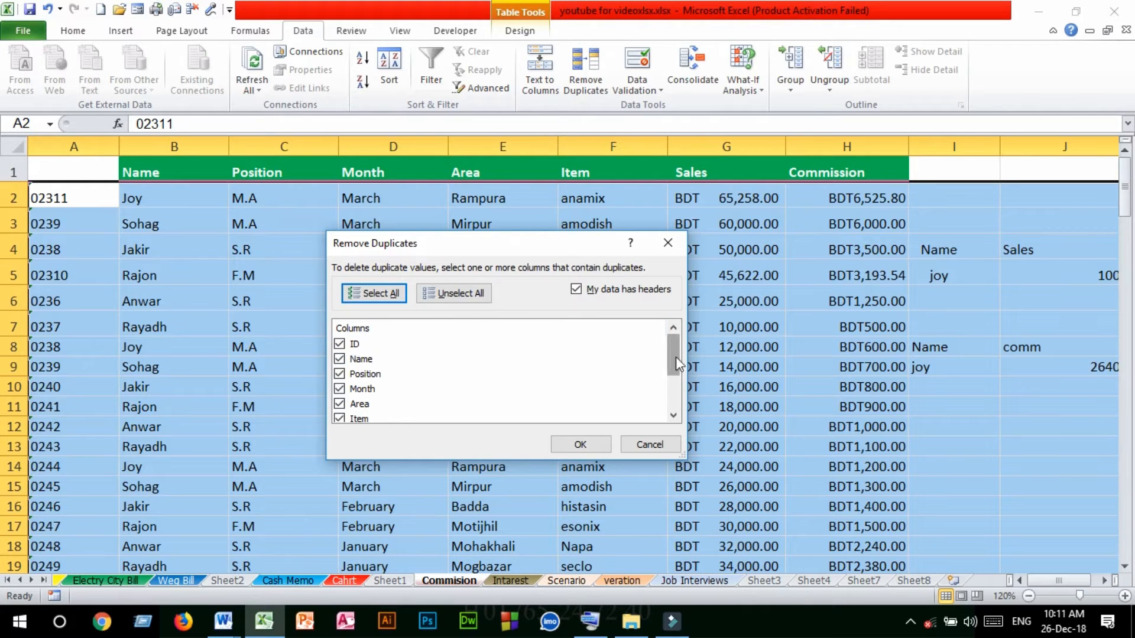
{"action": "left_click", "coordinate": [455, 294]}
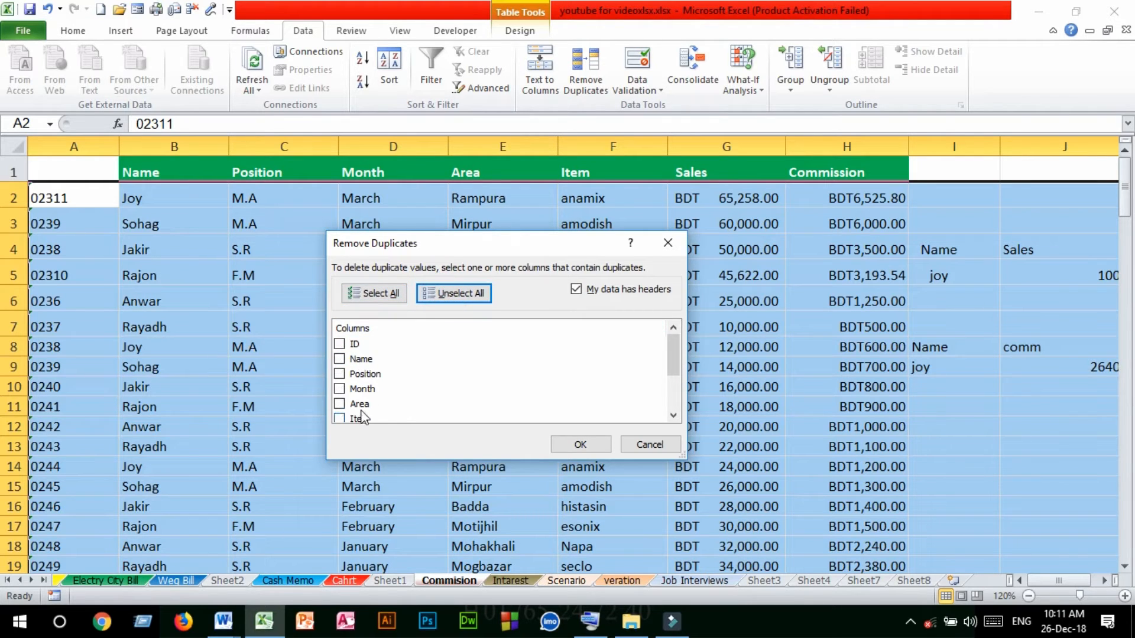
{"action": "left_click", "coordinate": [342, 420]}
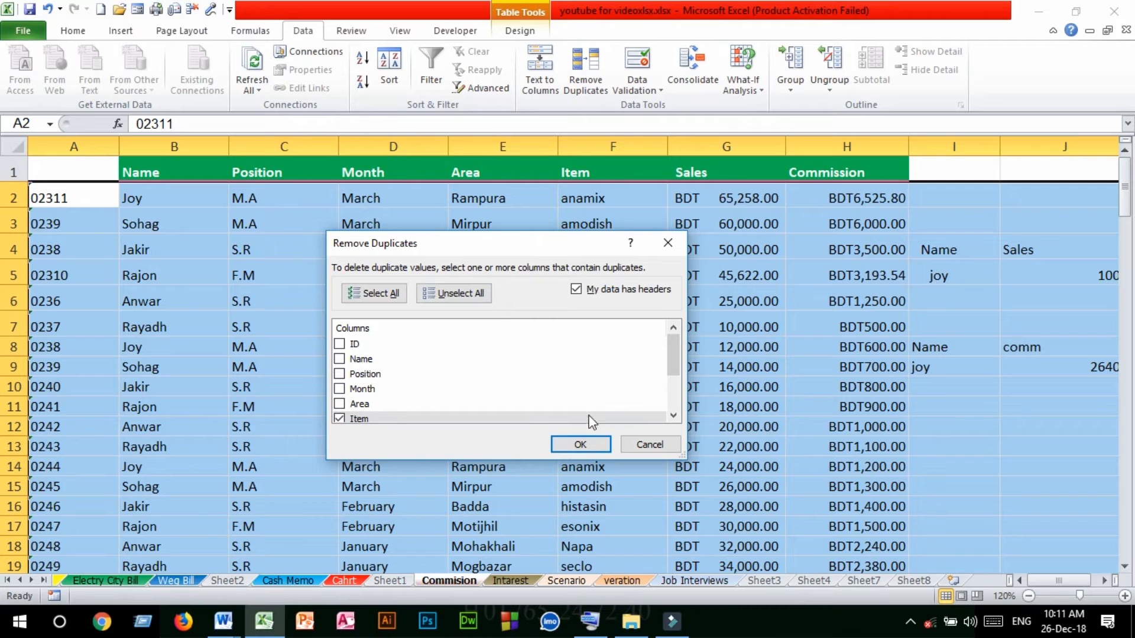
{"action": "left_click_drag", "start_coordinate": [560, 245], "coordinate": [403, 118]}
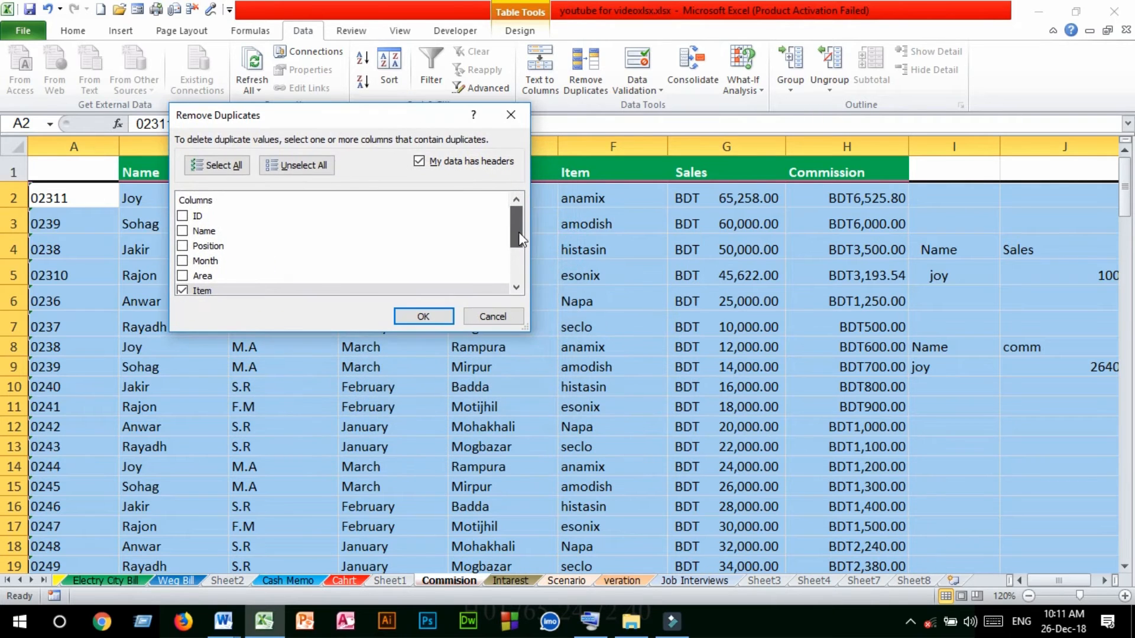
{"action": "mouse_move", "coordinate": [518, 232]}
{"action": "left_mouse_down"}
{"action": "mouse_move", "coordinate": [520, 260]}
{"action": "mouse_move", "coordinate": [520, 250]}
{"action": "left_mouse_up"}
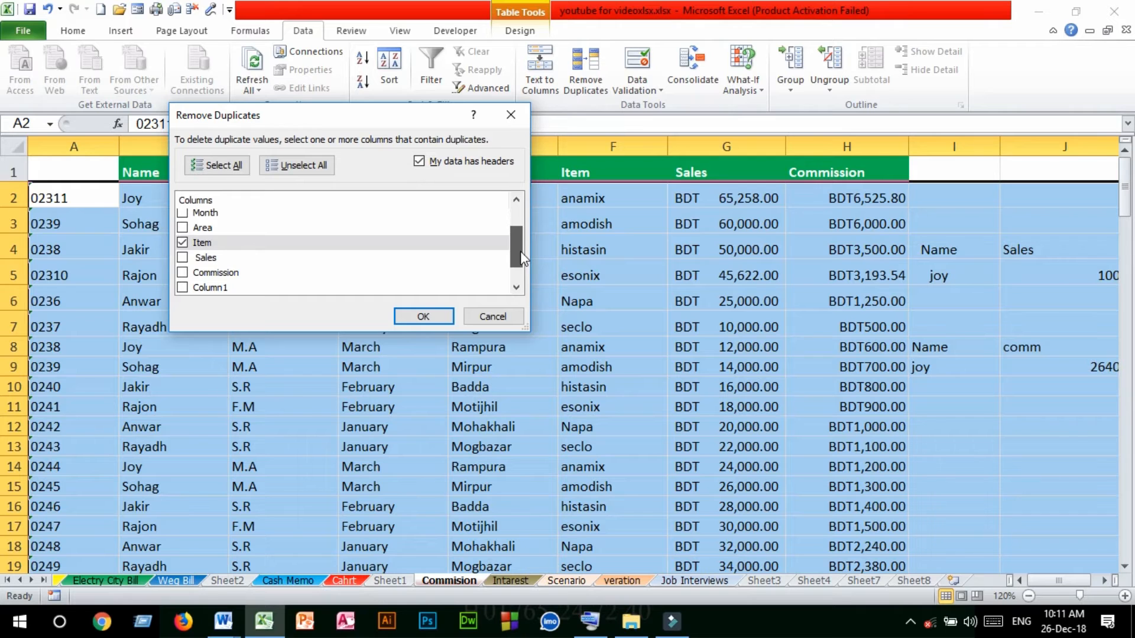
{"action": "left_click", "coordinate": [412, 316]}
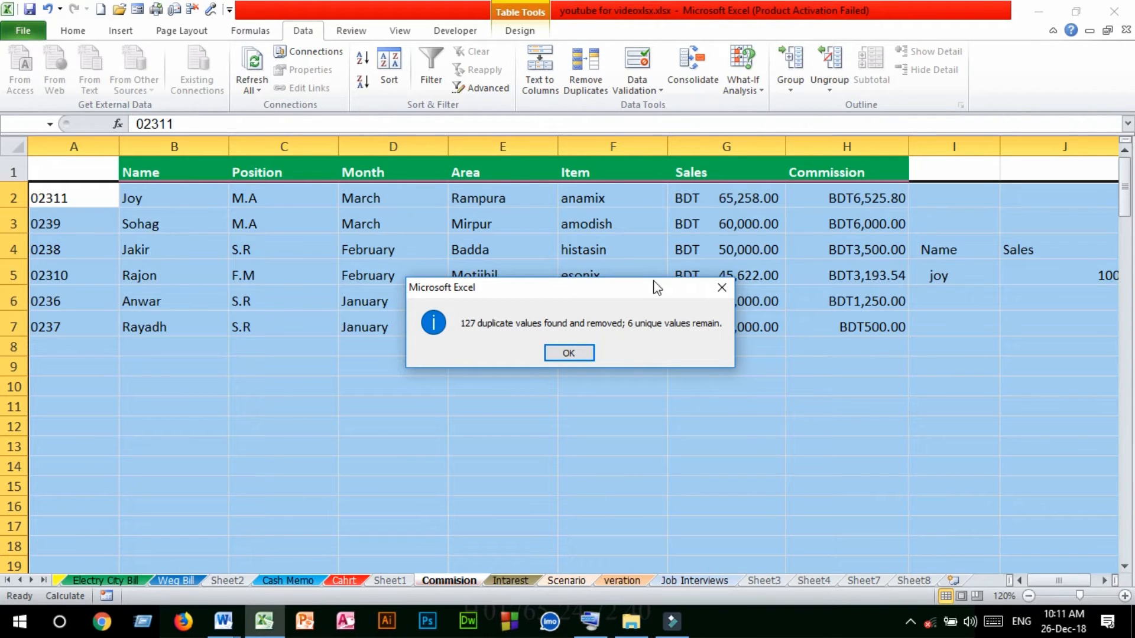
{"action": "left_click", "coordinate": [569, 353]}
Check the entries left in the Item column, cells F2 to F7, for repeats
{"action": "left_click", "coordinate": [596, 328]}
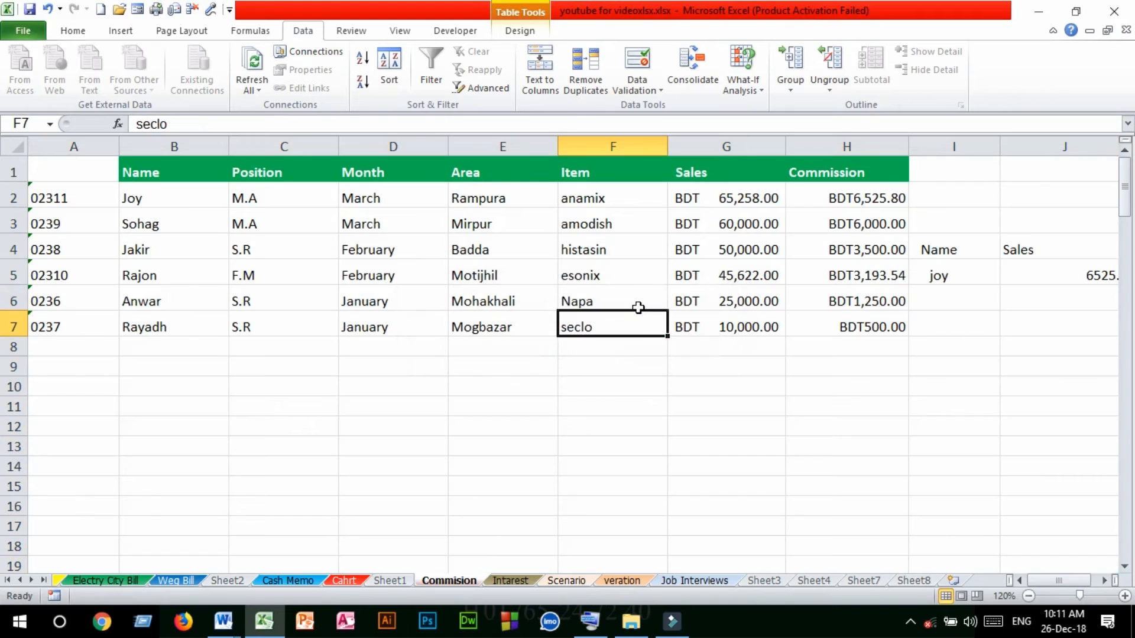
{"action": "left_click", "coordinate": [406, 222]}
{"action": "left_click_drag", "start_coordinate": [599, 200], "coordinate": [623, 348]}
{"action": "left_click_drag", "start_coordinate": [615, 192], "coordinate": [618, 327]}
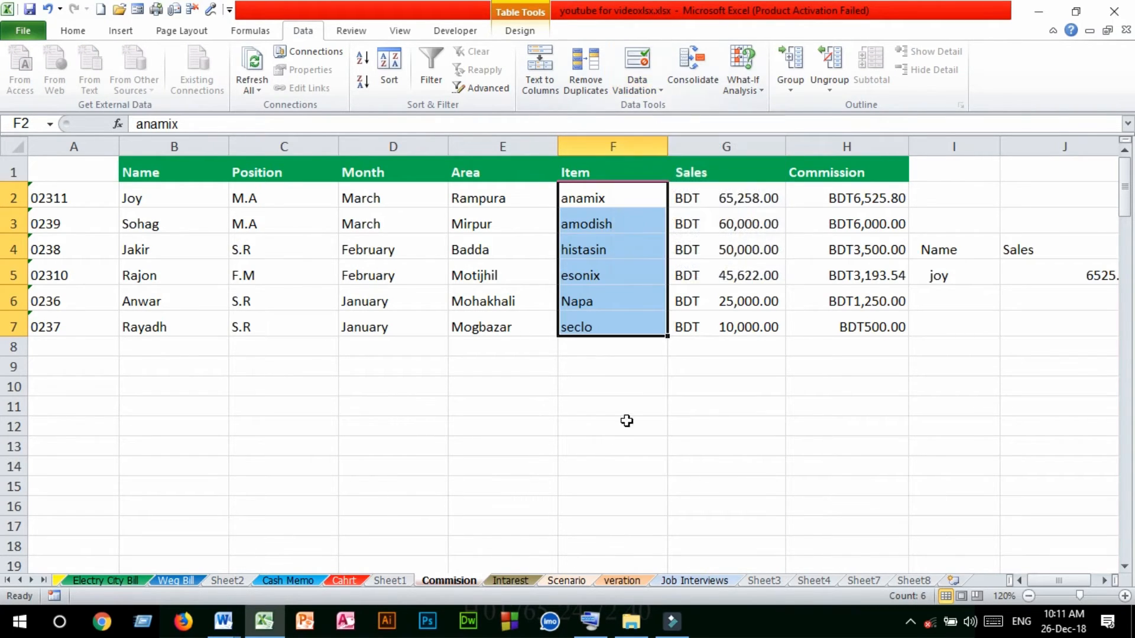
{"action": "left_click", "coordinate": [650, 90]}
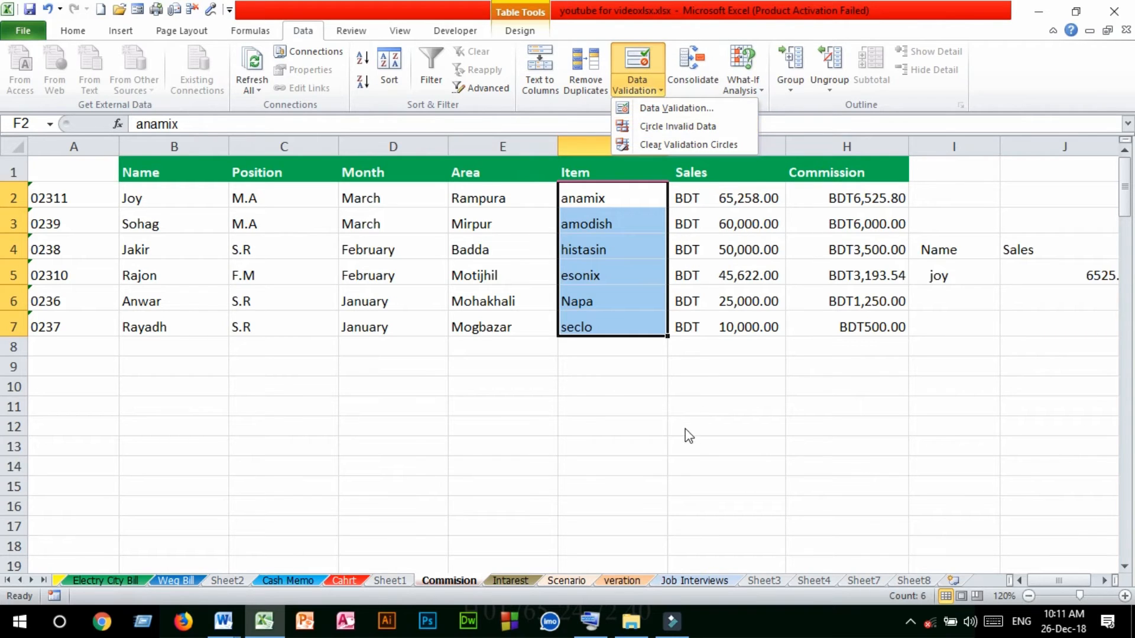
{"action": "left_click", "coordinate": [689, 408]}
{"action": "left_click", "coordinate": [689, 393]}
{"action": "left_click_drag", "start_coordinate": [606, 203], "coordinate": [610, 320]}
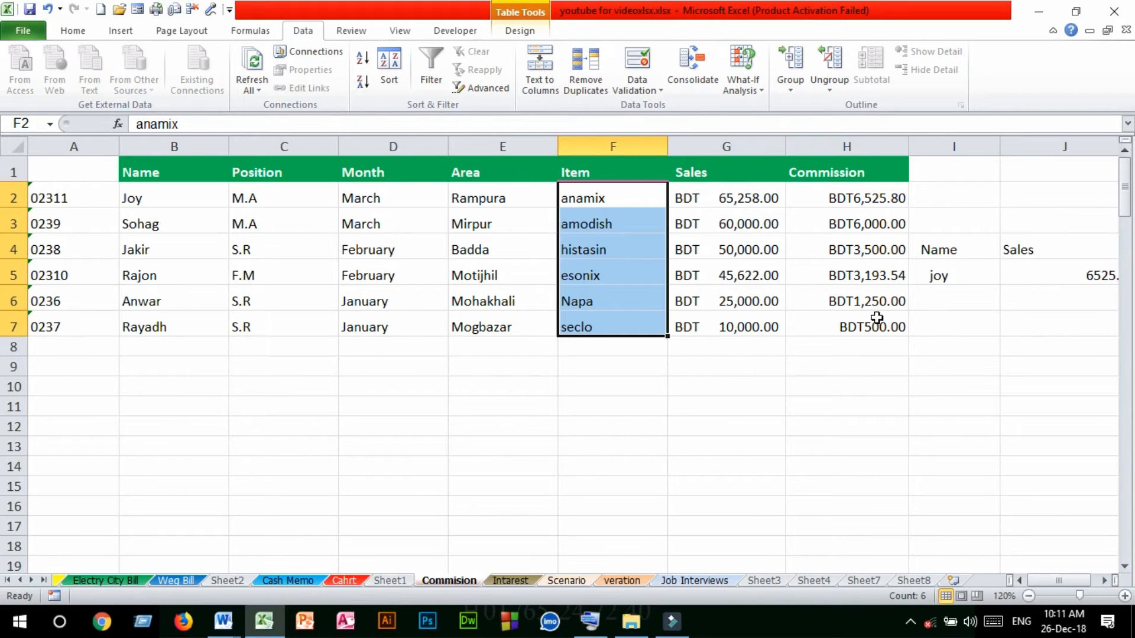
{"action": "left_click", "coordinate": [571, 440]}
{"action": "left_click", "coordinate": [717, 426]}
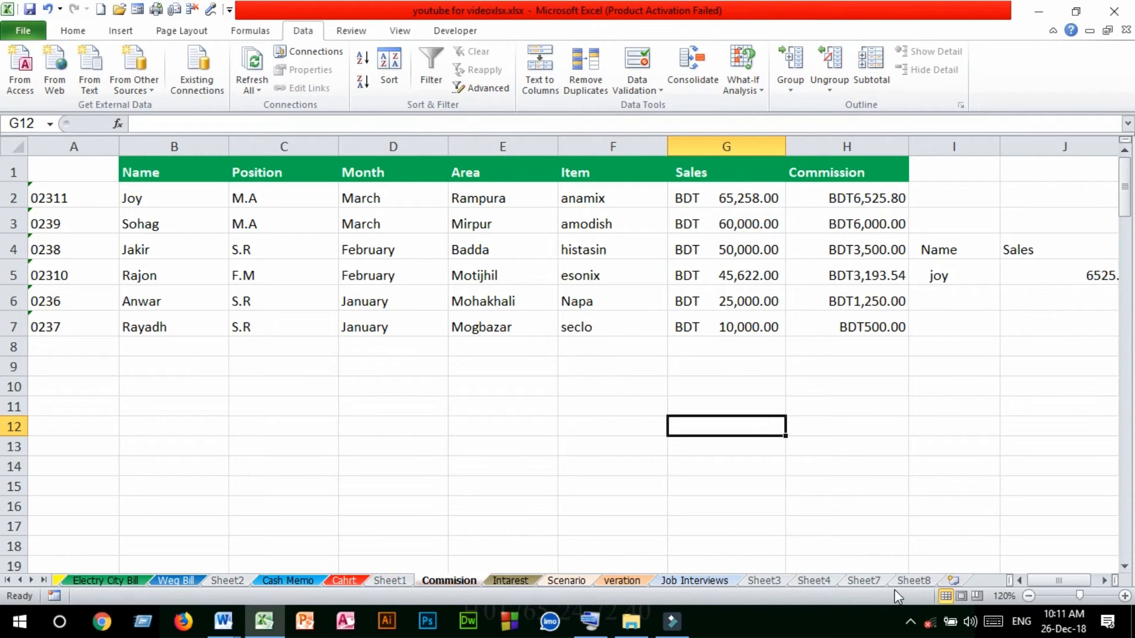
Add a new blank worksheet after Sheet8 and enter the heading AGE in cell C1
{"action": "left_click", "coordinate": [861, 581]}
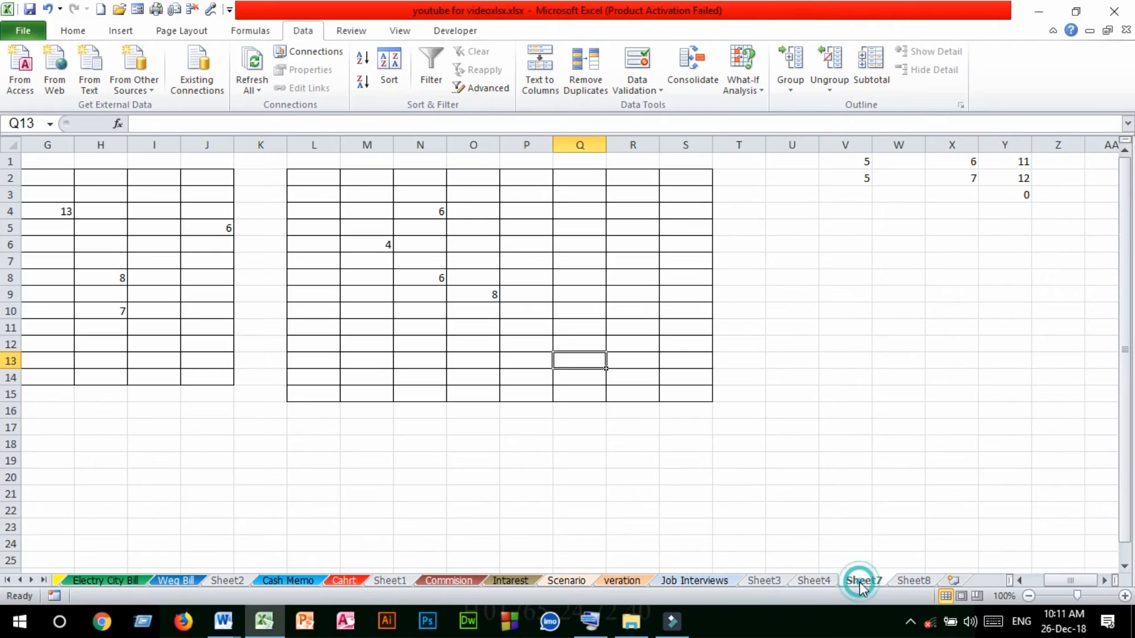
{"action": "left_click", "coordinate": [913, 581]}
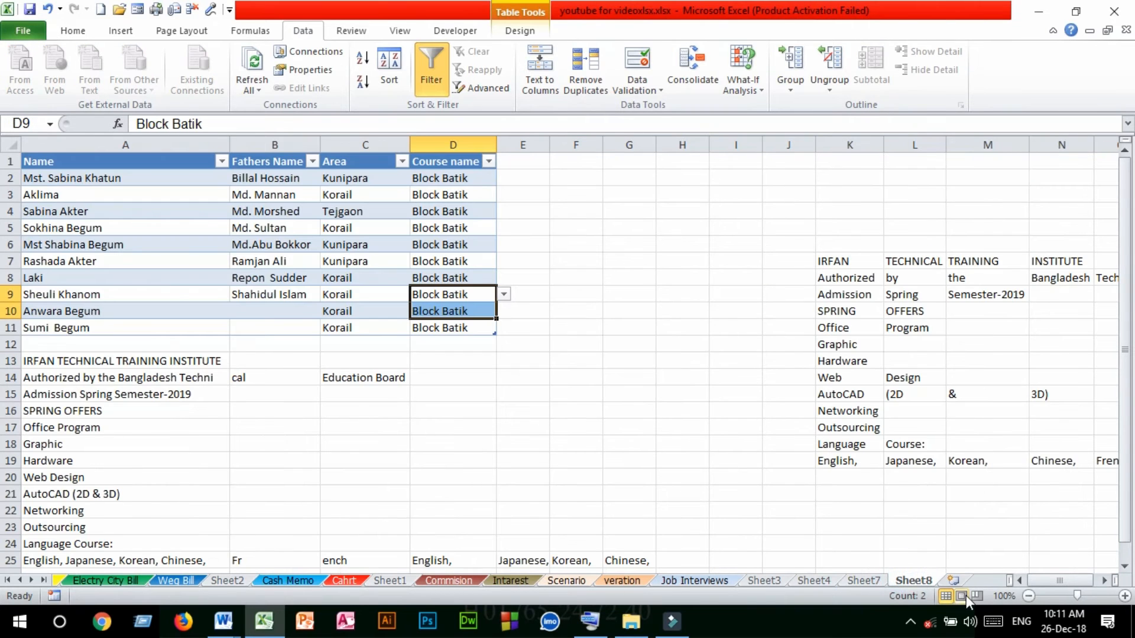
{"action": "left_click", "coordinate": [952, 580]}
{"action": "left_click", "coordinate": [210, 198]}
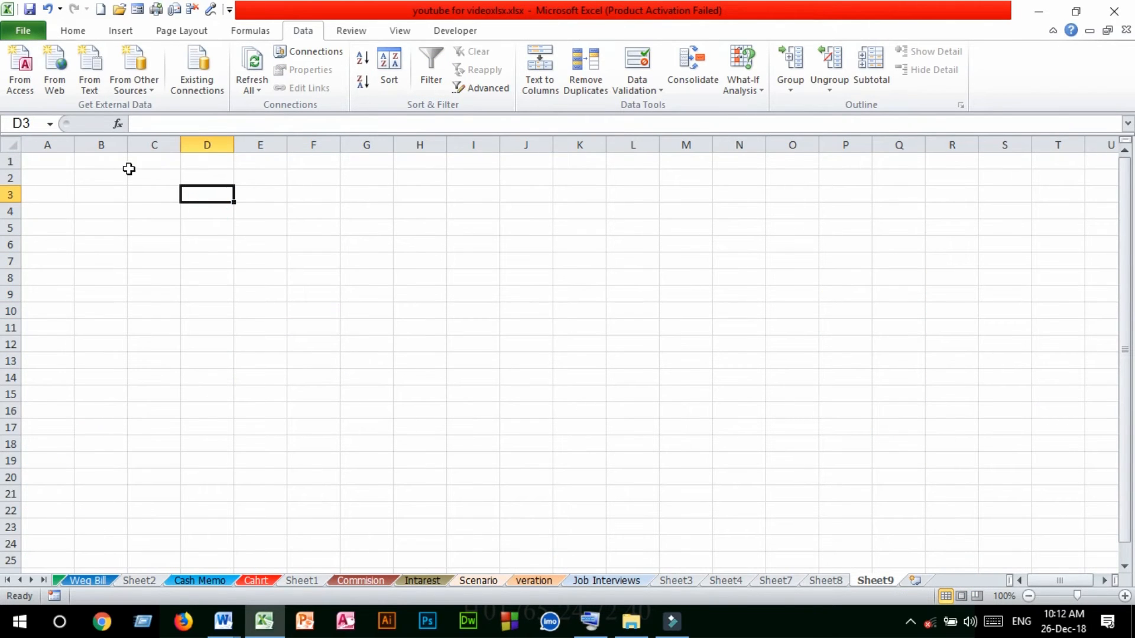
{"action": "left_click", "coordinate": [164, 161]}
{"action": "type", "text": "A"}
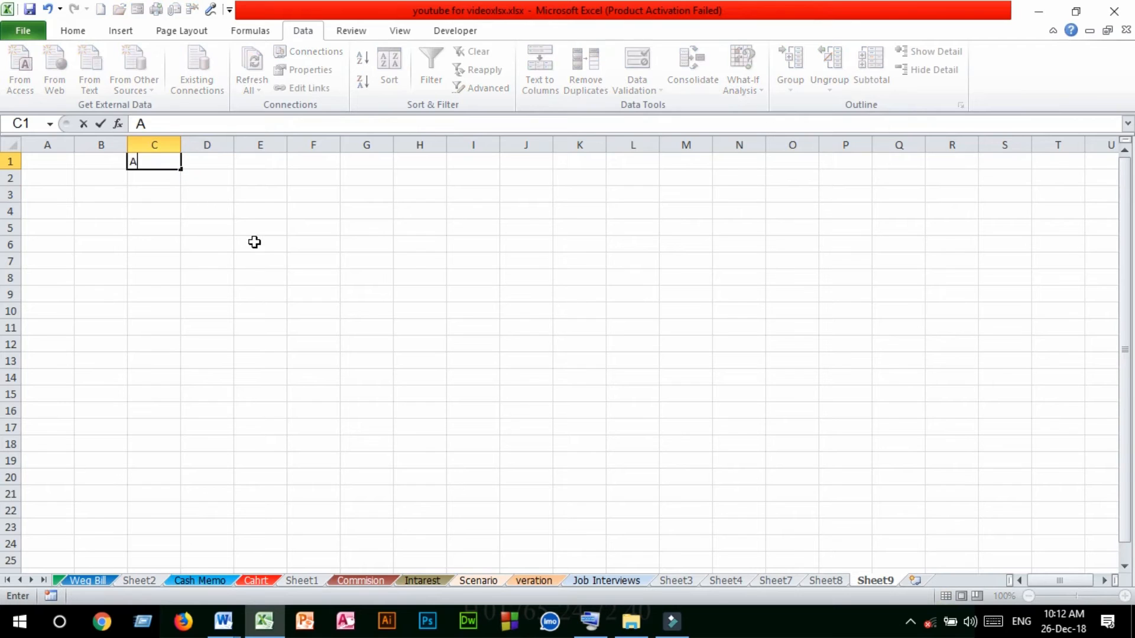
{"action": "type", "text": "GE"}
{"action": "left_click", "coordinate": [266, 258]}
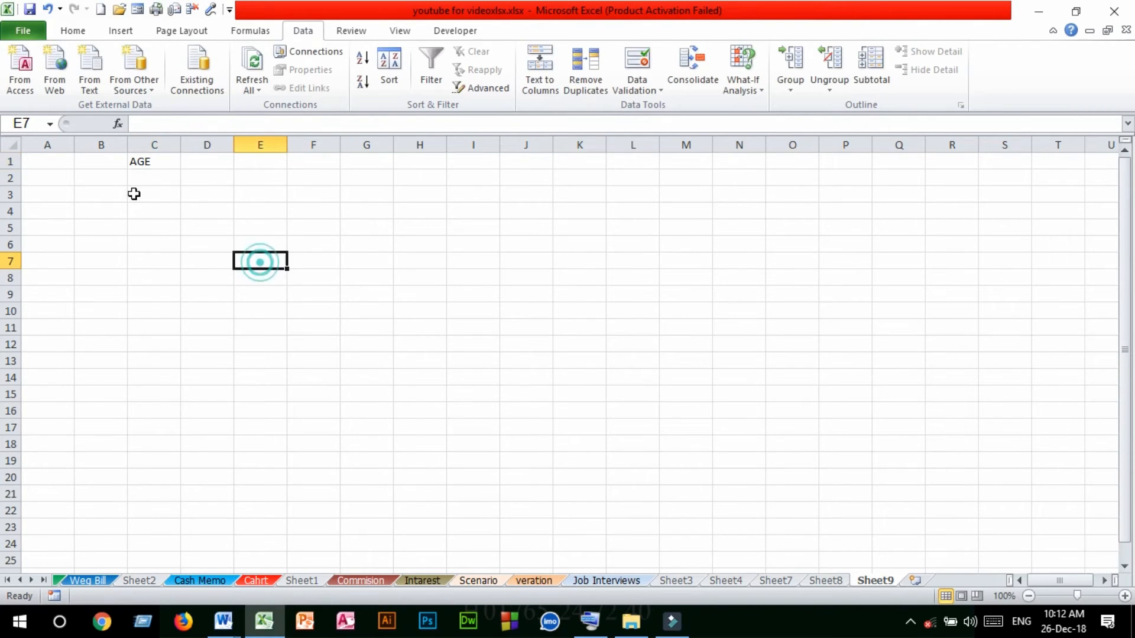
Enter the heading NA in cell B1, beside the AGE heading
{"action": "left_click_drag", "start_coordinate": [152, 163], "coordinate": [157, 358]}
{"action": "left_click", "coordinate": [149, 142]}
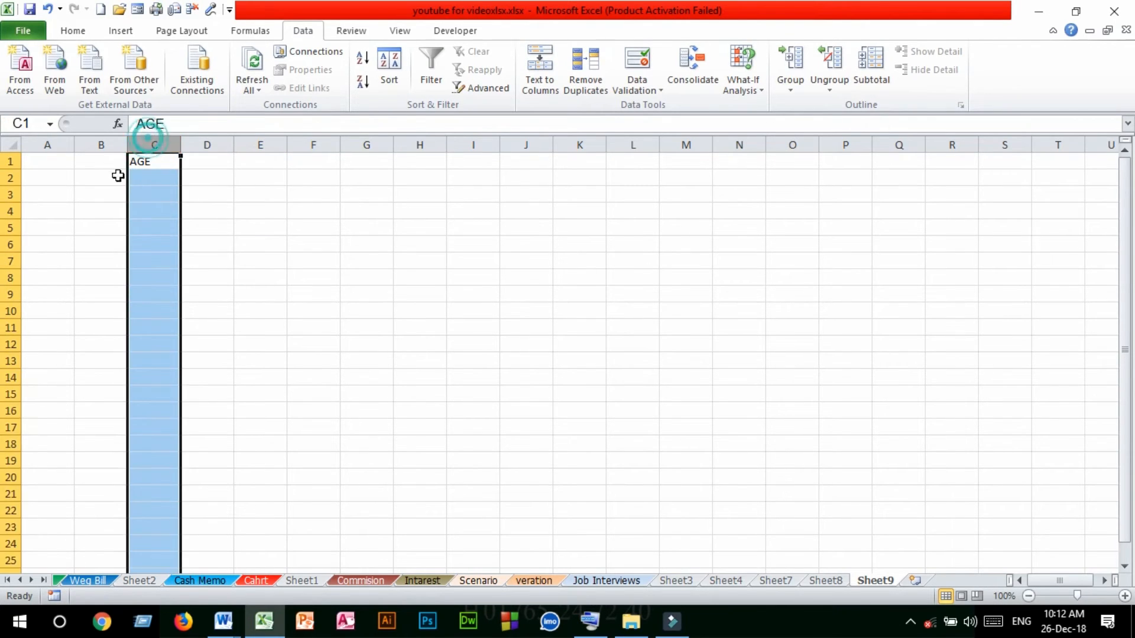
{"action": "left_click", "coordinate": [102, 163]}
{"action": "mouse_move", "coordinate": [104, 171]}
{"action": "left_mouse_down"}
{"action": "mouse_move", "coordinate": [104, 319]}
{"action": "mouse_move", "coordinate": [91, 158]}
{"action": "left_mouse_up"}
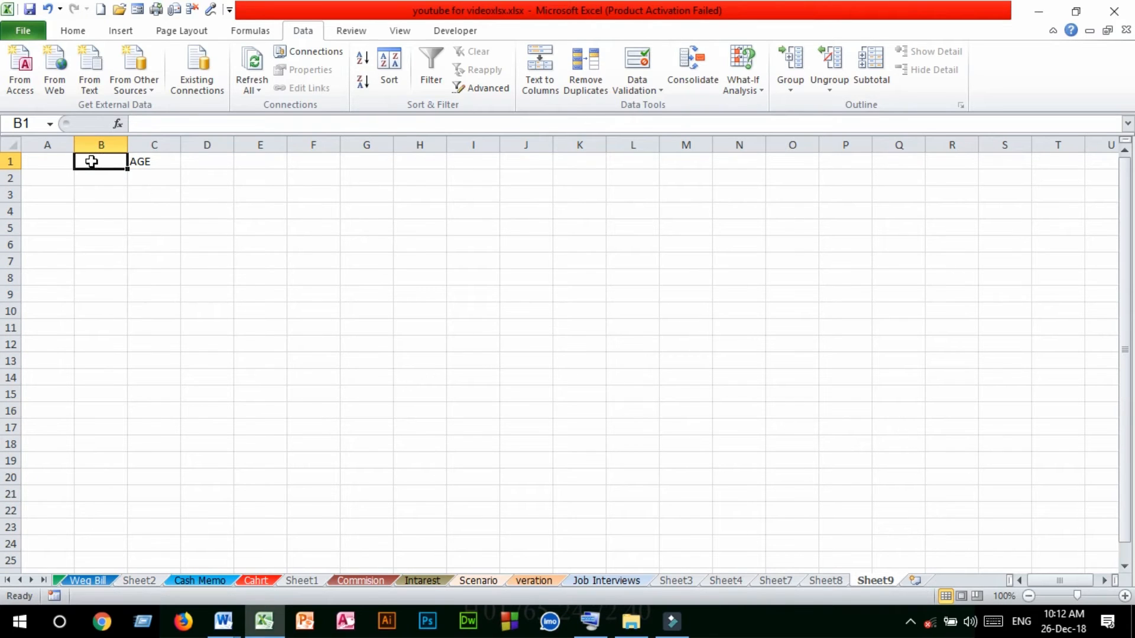
{"action": "left_click", "coordinate": [91, 165]}
{"action": "type", "text": "NA"}
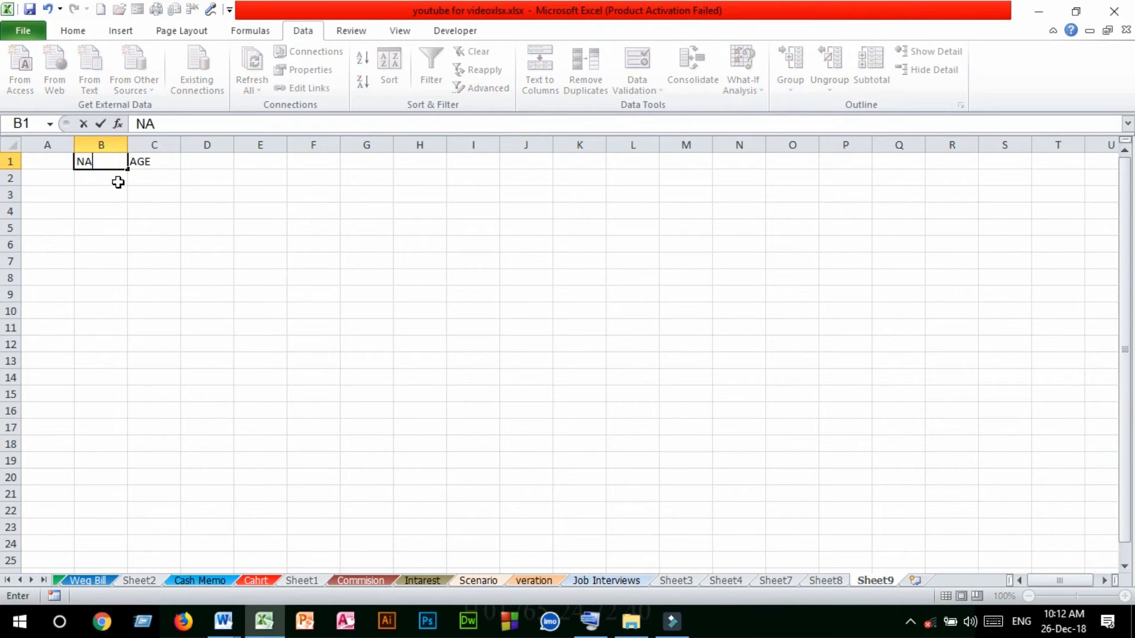
{"action": "left_click", "coordinate": [94, 164]}
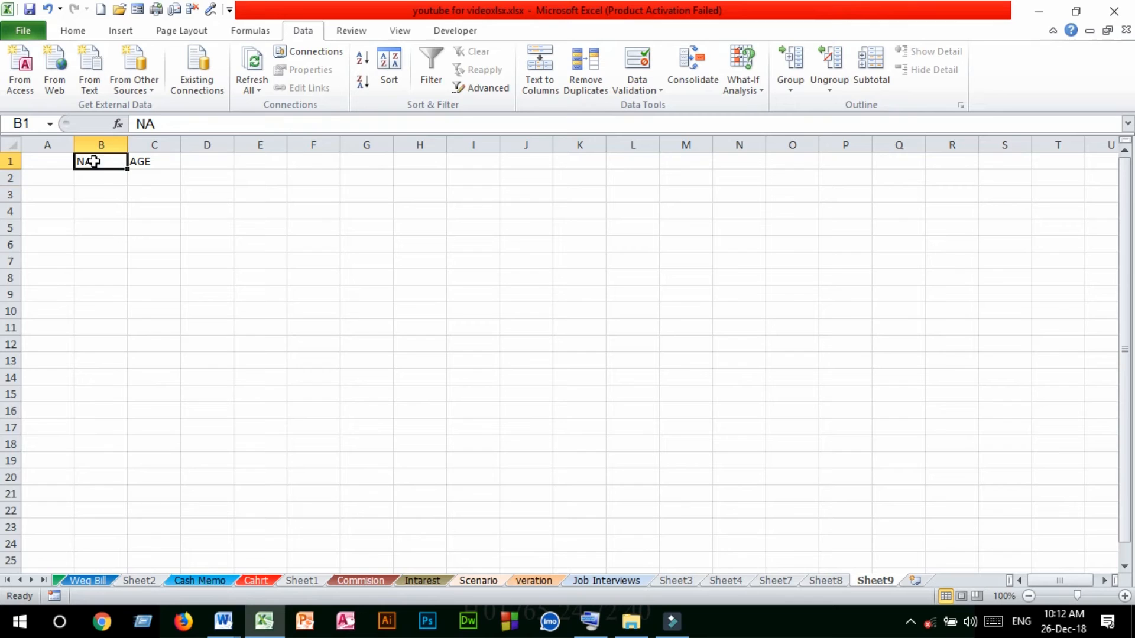
Select the AGE column and widen it to about twice its width
{"action": "left_click", "coordinate": [157, 142]}
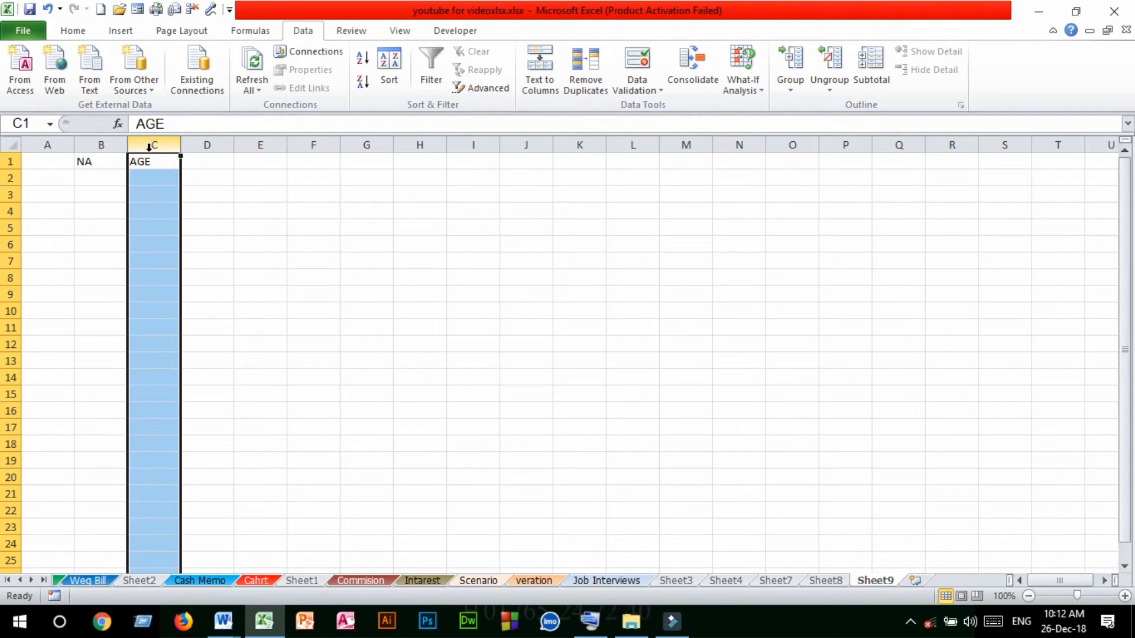
{"action": "left_click", "coordinate": [150, 144]}
{"action": "left_click_drag", "start_coordinate": [180, 144], "coordinate": [228, 147]}
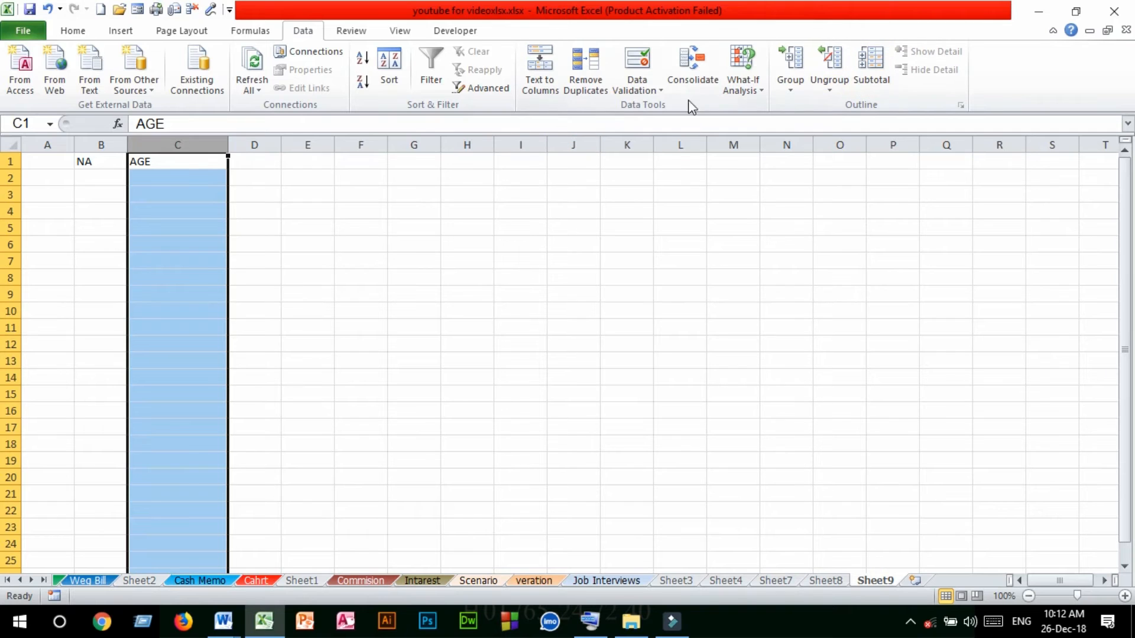
Set up a data validation rule for column C that allows whole numbers between two limits
{"action": "left_click", "coordinate": [658, 90]}
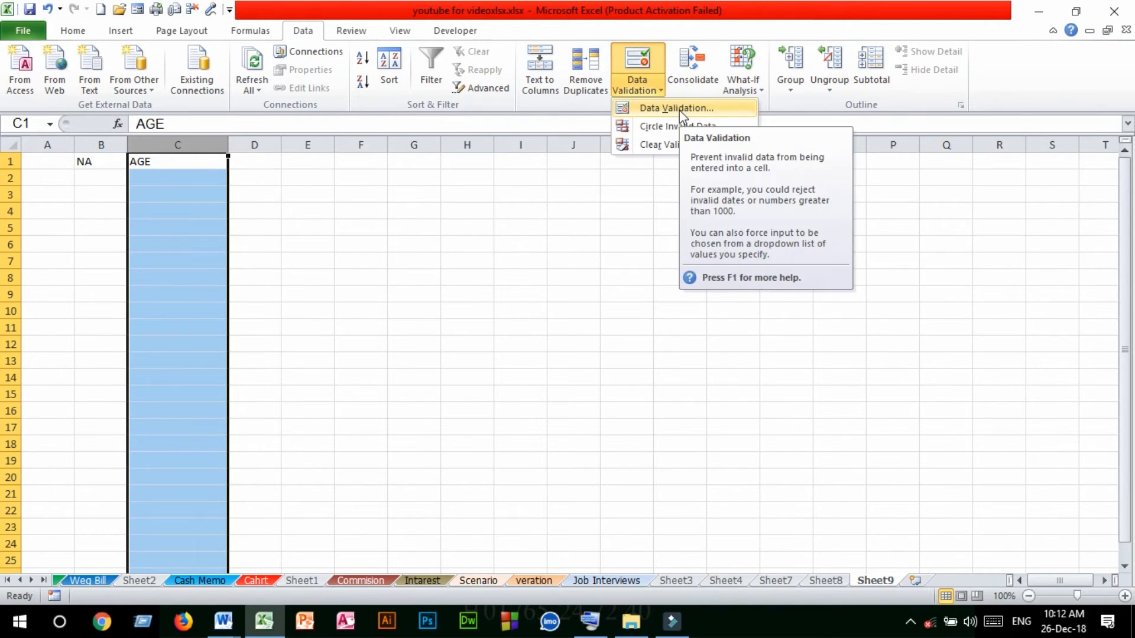
{"action": "left_click", "coordinate": [679, 108]}
{"action": "left_click_drag", "start_coordinate": [367, 98], "coordinate": [637, 44]}
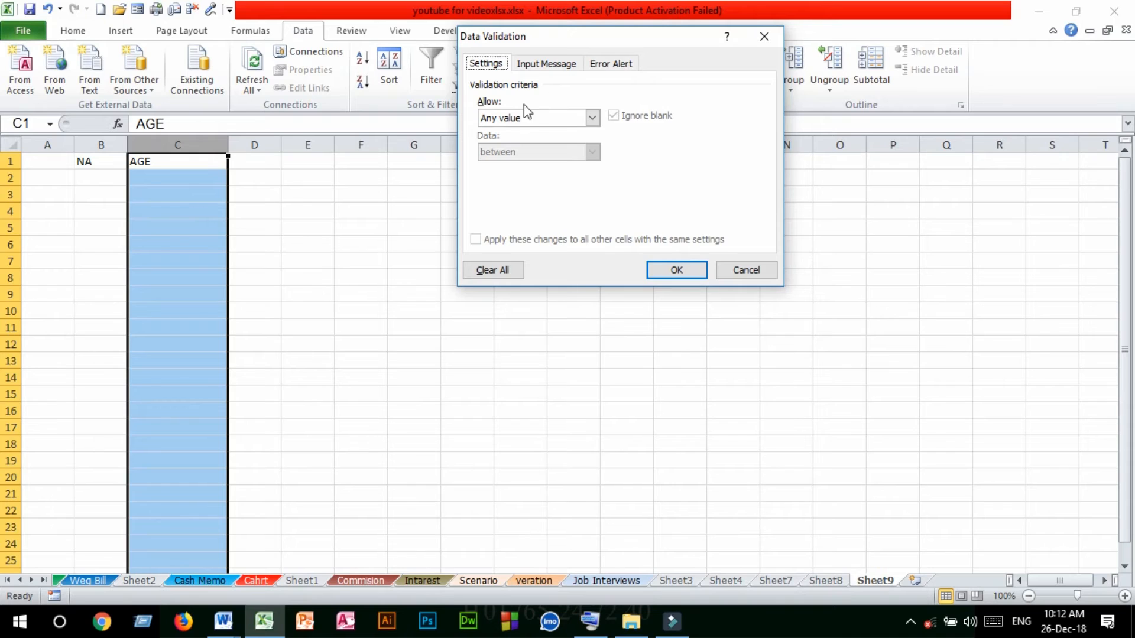
{"action": "left_click", "coordinate": [576, 117]}
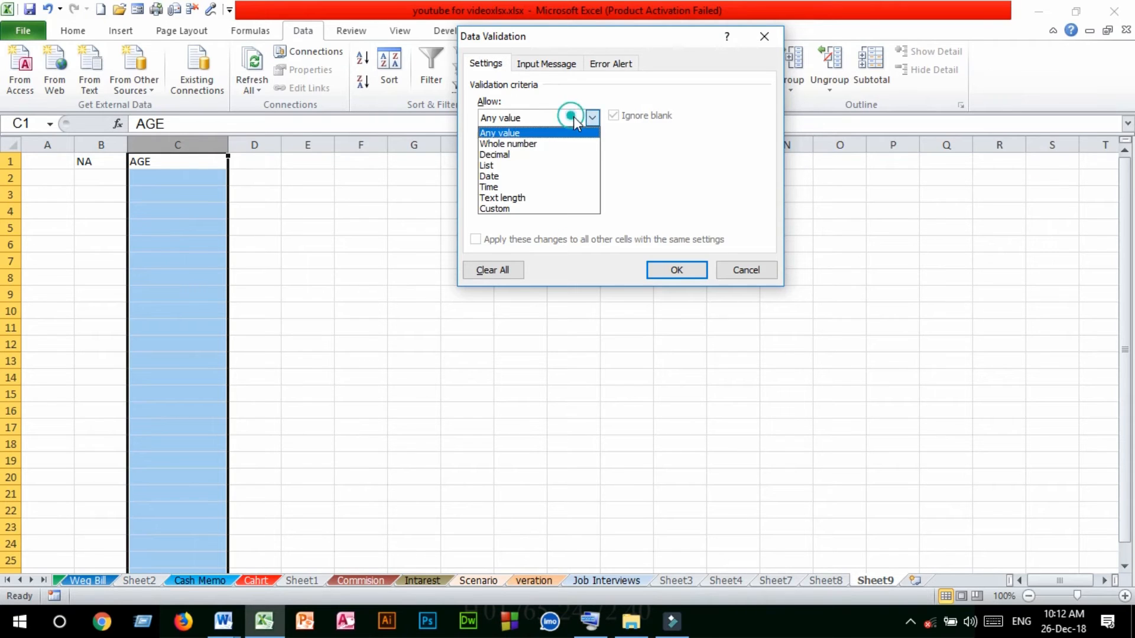
{"action": "left_click", "coordinate": [517, 145]}
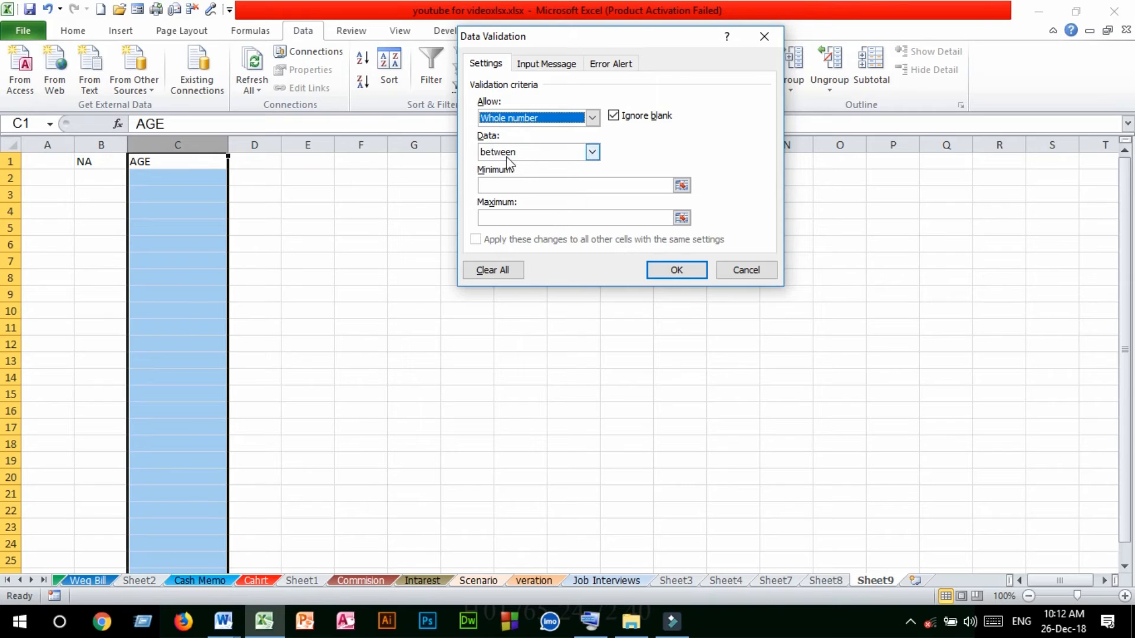
{"action": "left_click", "coordinate": [592, 154]}
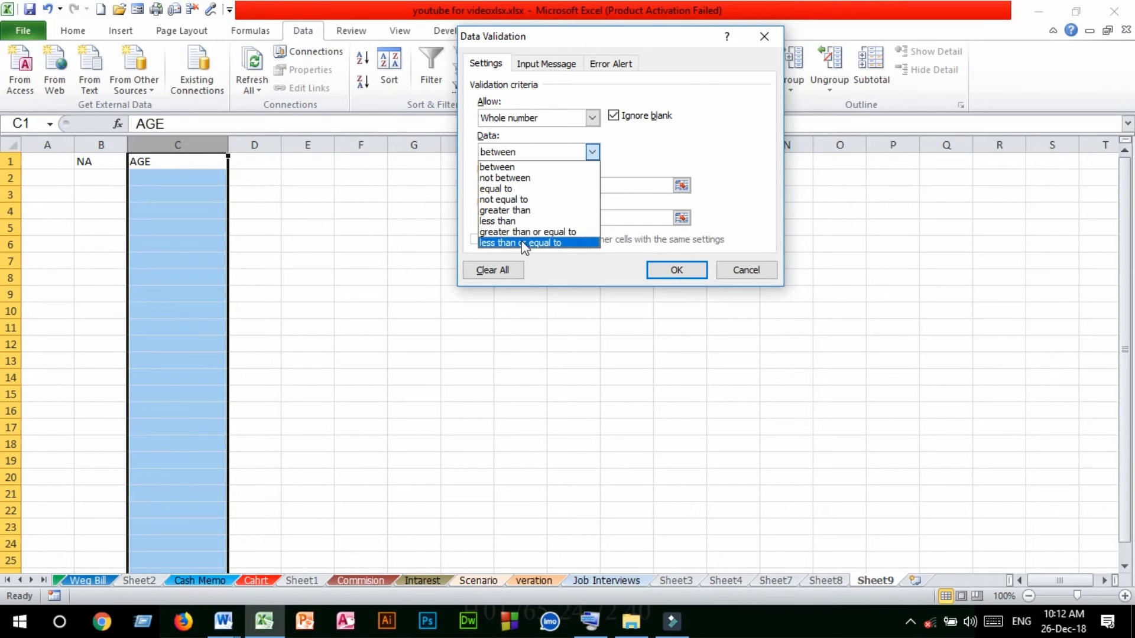
{"action": "left_click", "coordinate": [515, 167]}
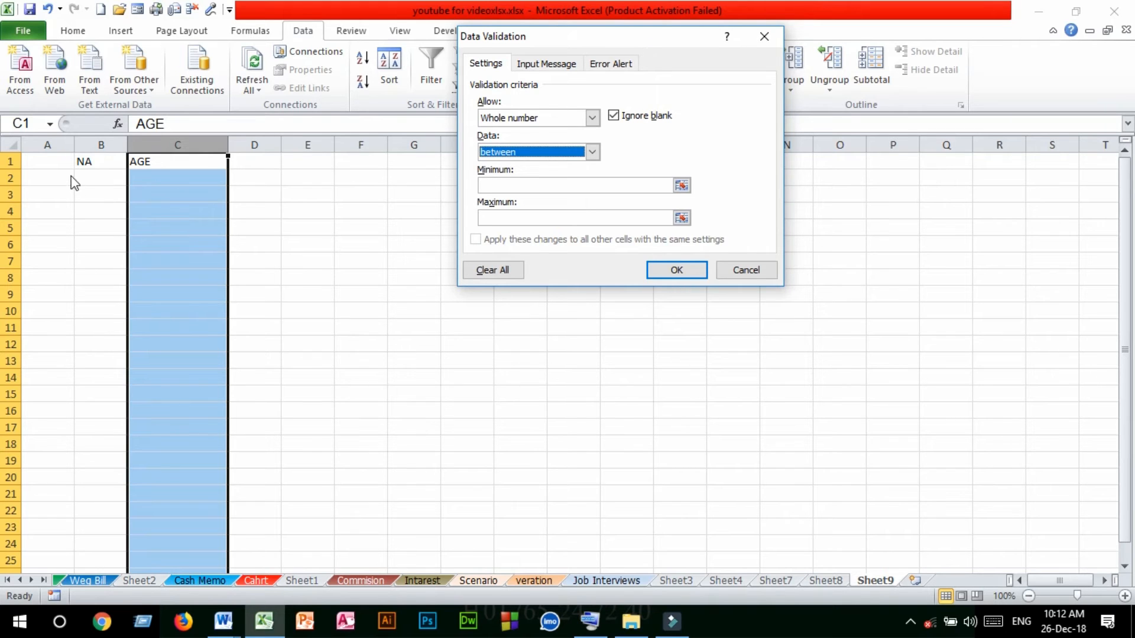
Fill in the minimum and maximum limits and apply the validation rule to column C
{"action": "left_click", "coordinate": [500, 186]}
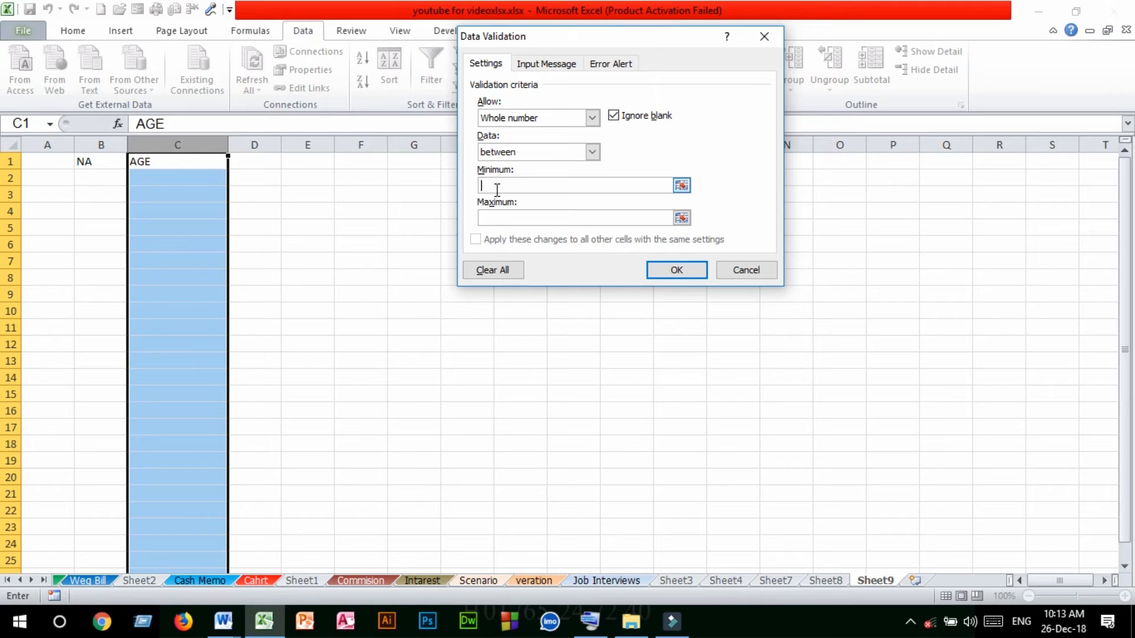
{"action": "left_click", "coordinate": [506, 222]}
{"action": "left_click", "coordinate": [651, 271]}
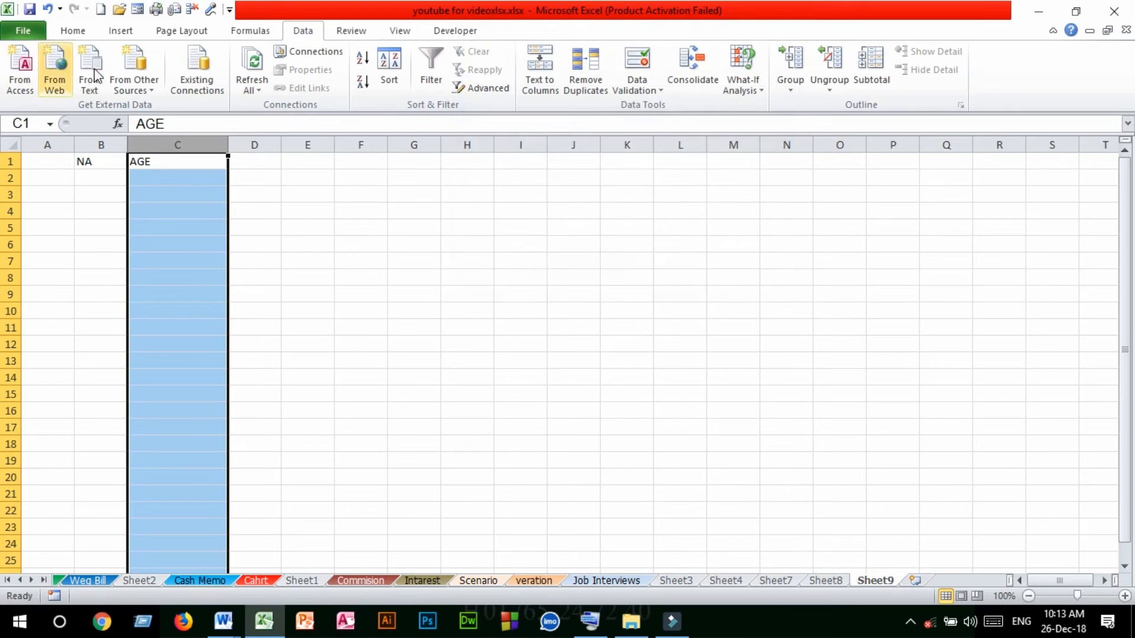
Enter a person's first name in cell B2 and the age 25 in cell C2
{"action": "left_click", "coordinate": [117, 178]}
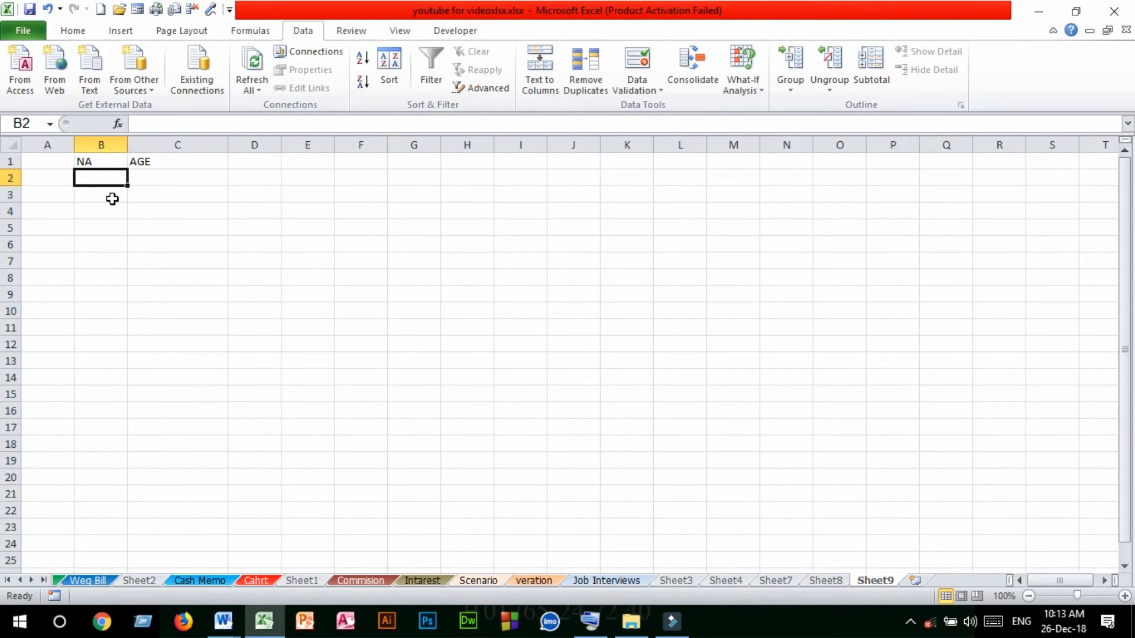
{"action": "type", "text": "ARIF"}
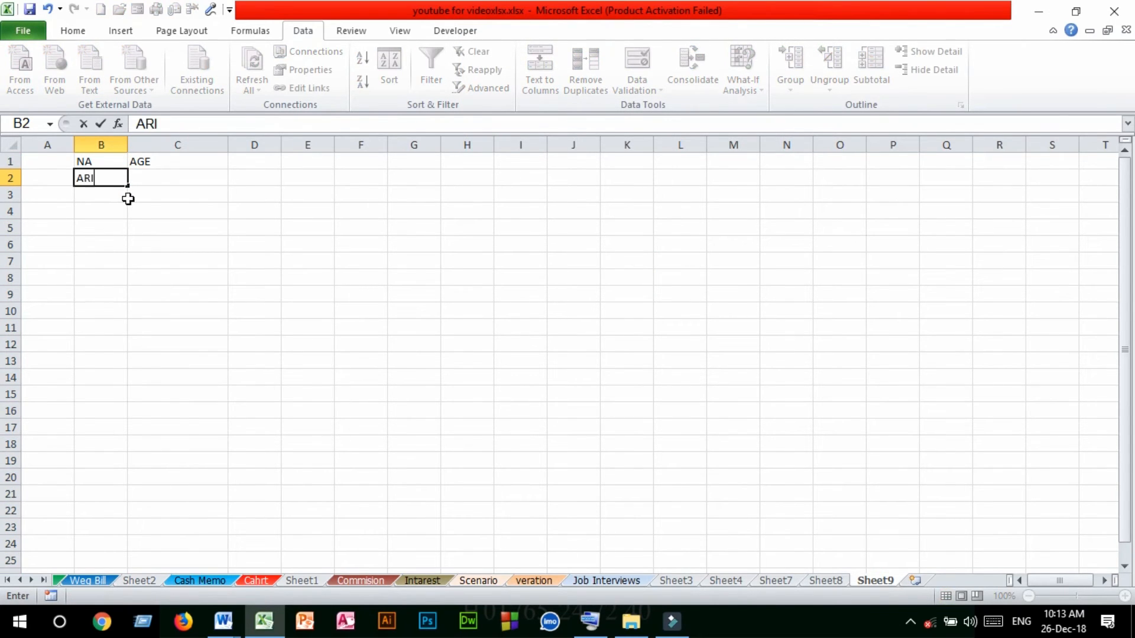
{"action": "left_click", "coordinate": [160, 177]}
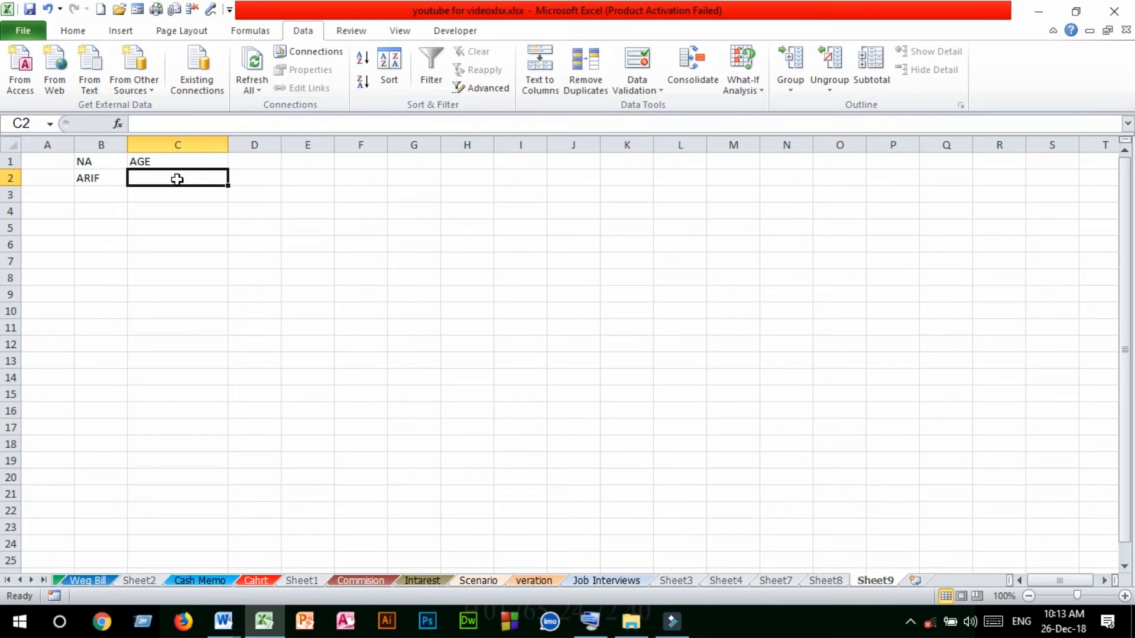
{"action": "type", "text": "25"}
{"action": "key", "text": "Return"}
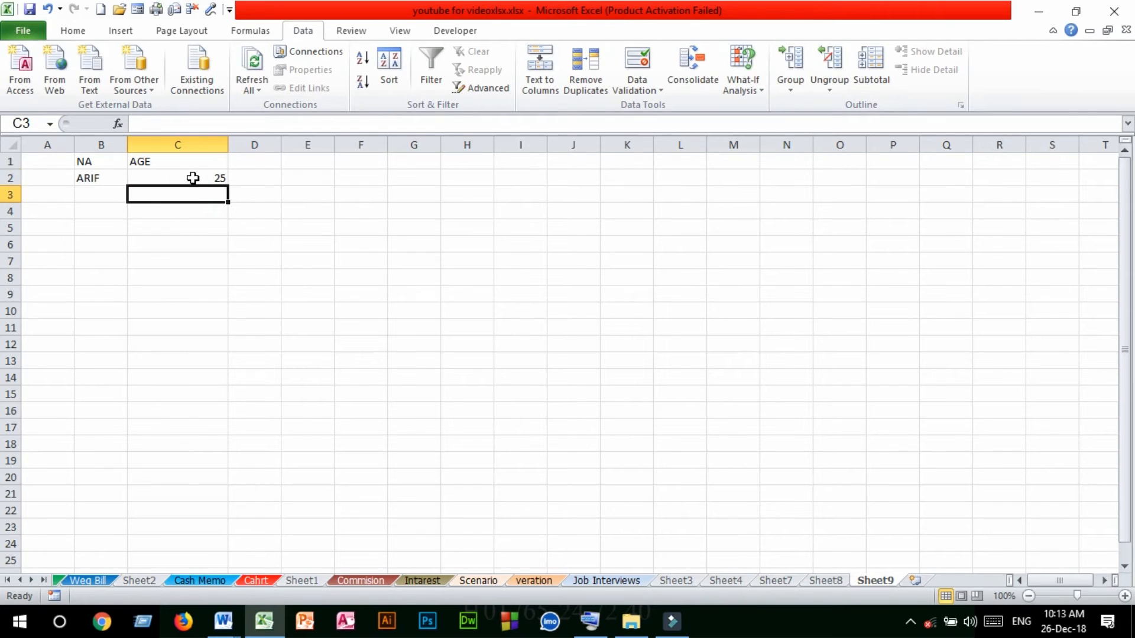
Enter a second person's first name in cell B3
{"action": "left_click", "coordinate": [193, 177]}
{"action": "left_click", "coordinate": [94, 193]}
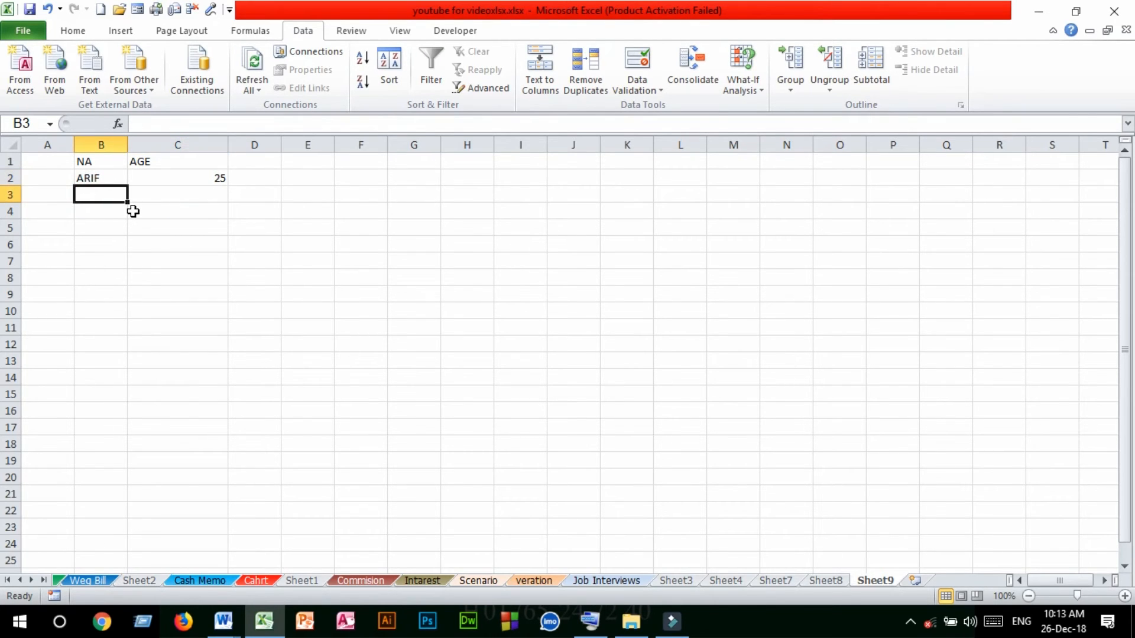
{"action": "type", "text": "H"}
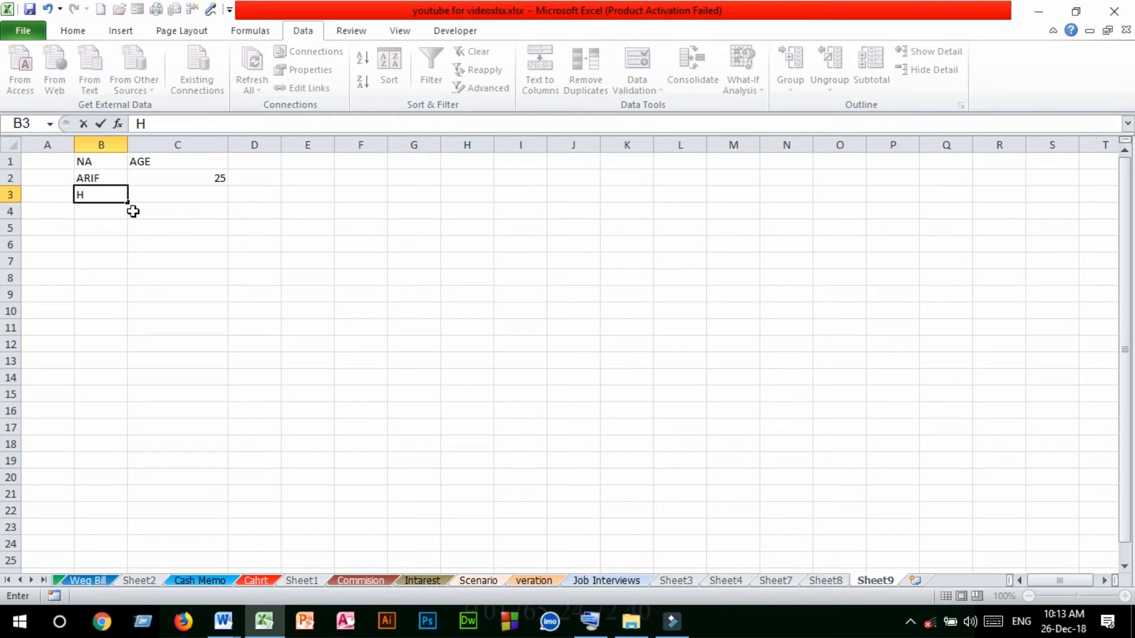
{"action": "type", "text": "ASAN"}
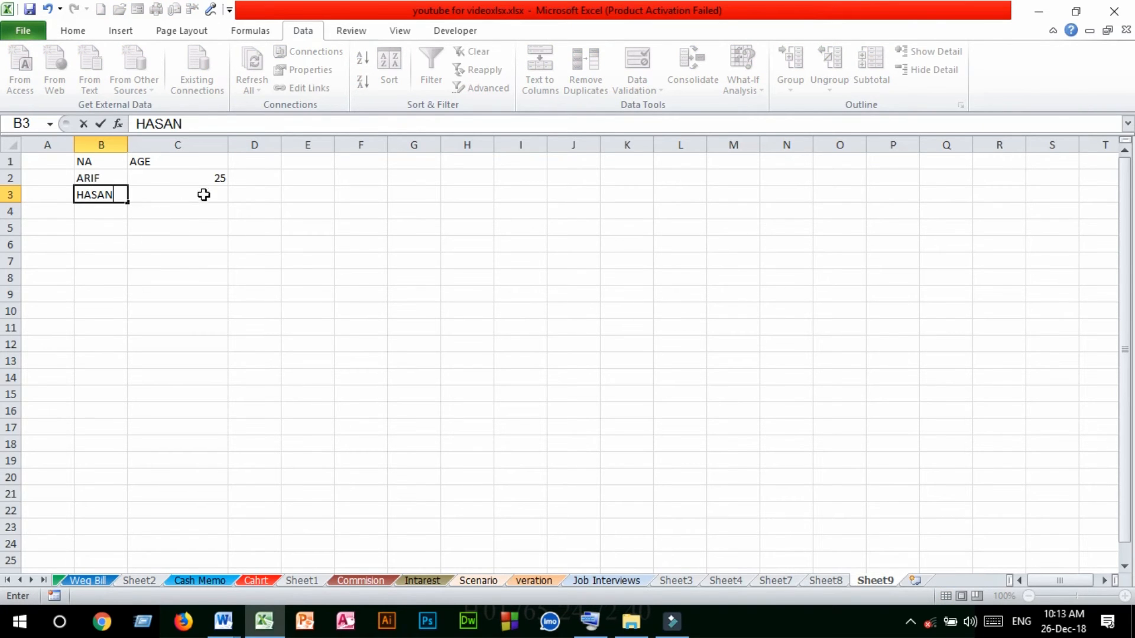
Try to enter the age 34 in cell C3 and abandon the entry
{"action": "left_click", "coordinate": [204, 195]}
{"action": "type", "text": "34"}
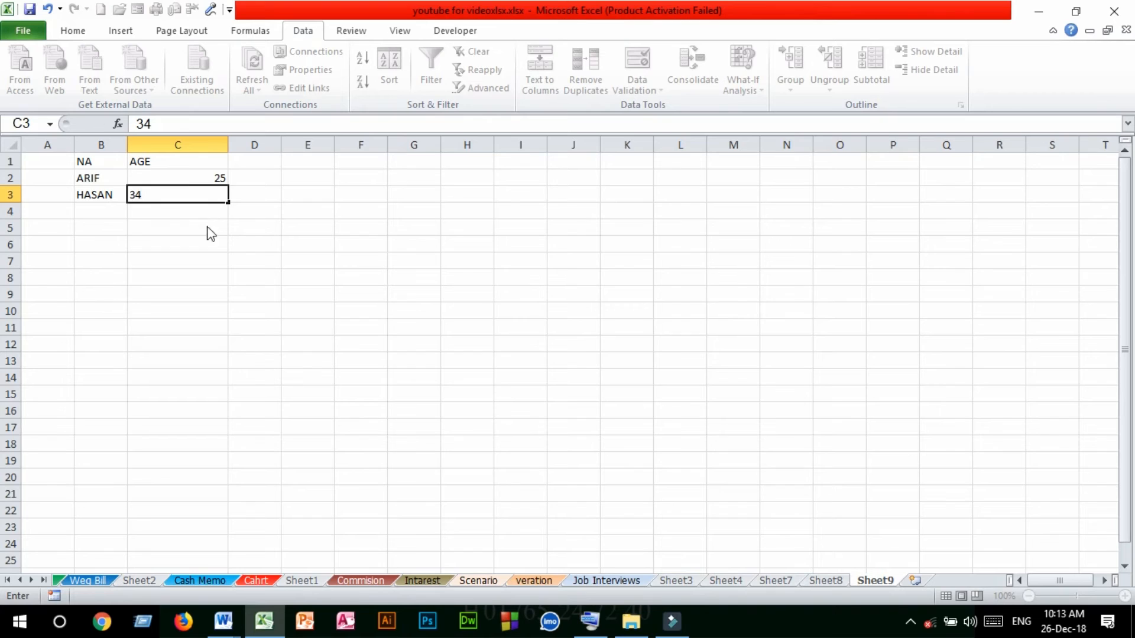
{"action": "key", "text": "Return"}
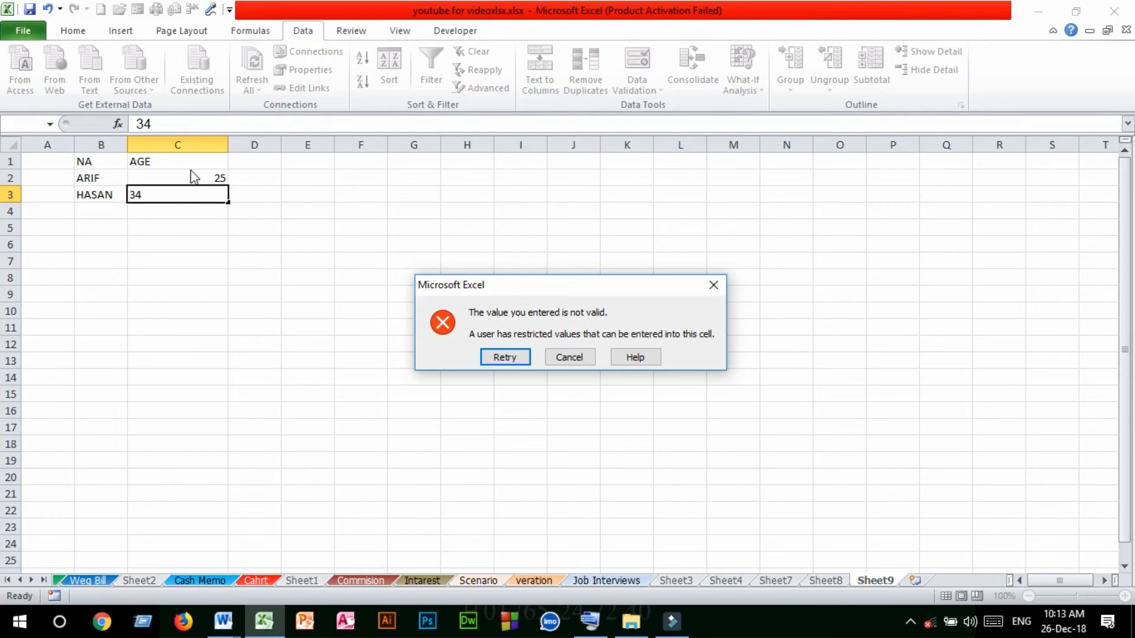
{"action": "left_click", "coordinate": [716, 287]}
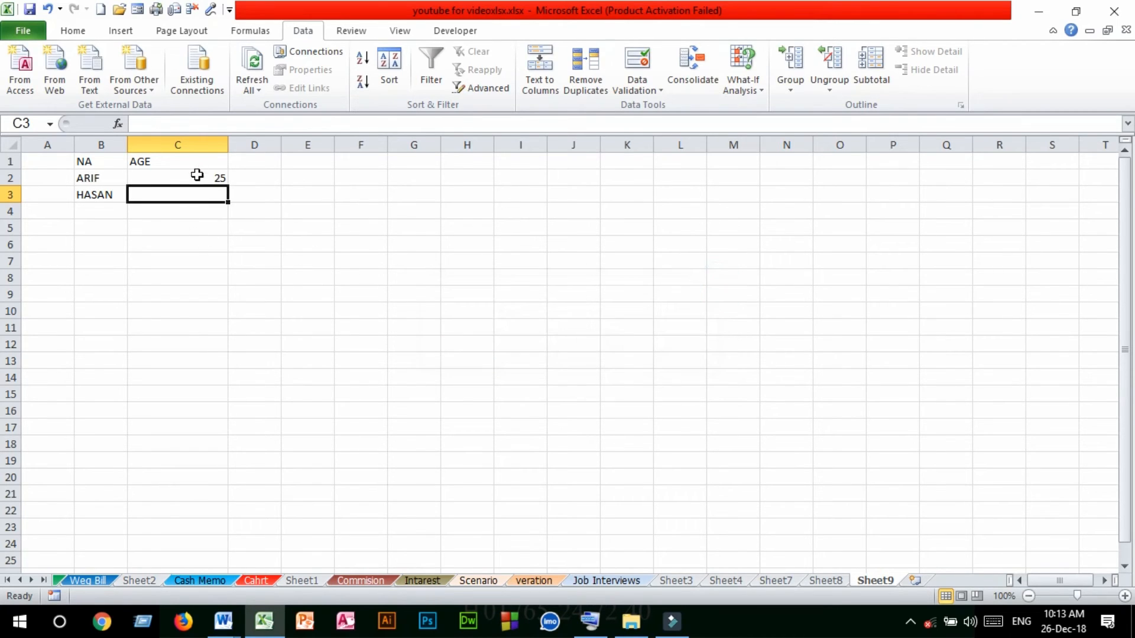
{"action": "left_click", "coordinate": [201, 143]}
{"action": "left_click", "coordinate": [174, 208]}
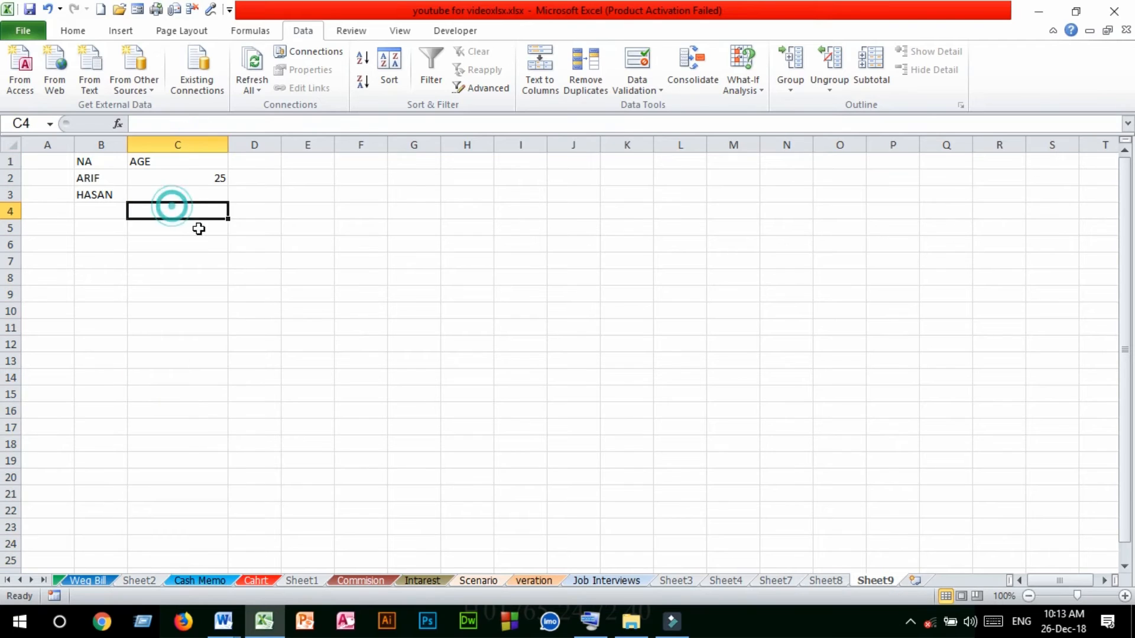
{"action": "left_click", "coordinate": [190, 194]}
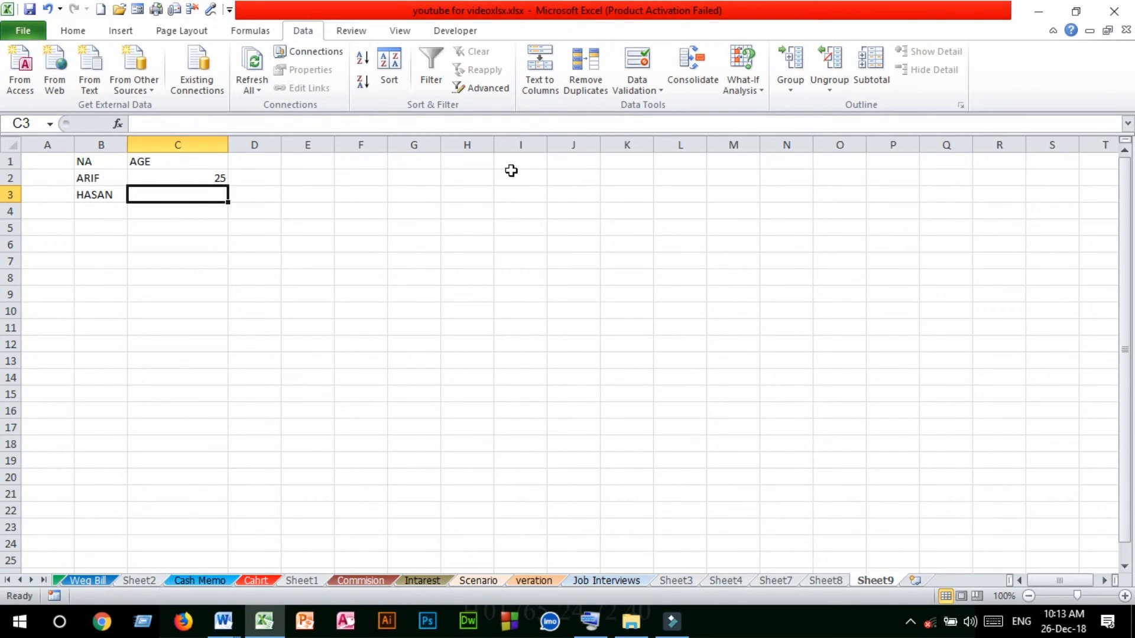
{"action": "left_click", "coordinate": [202, 142]}
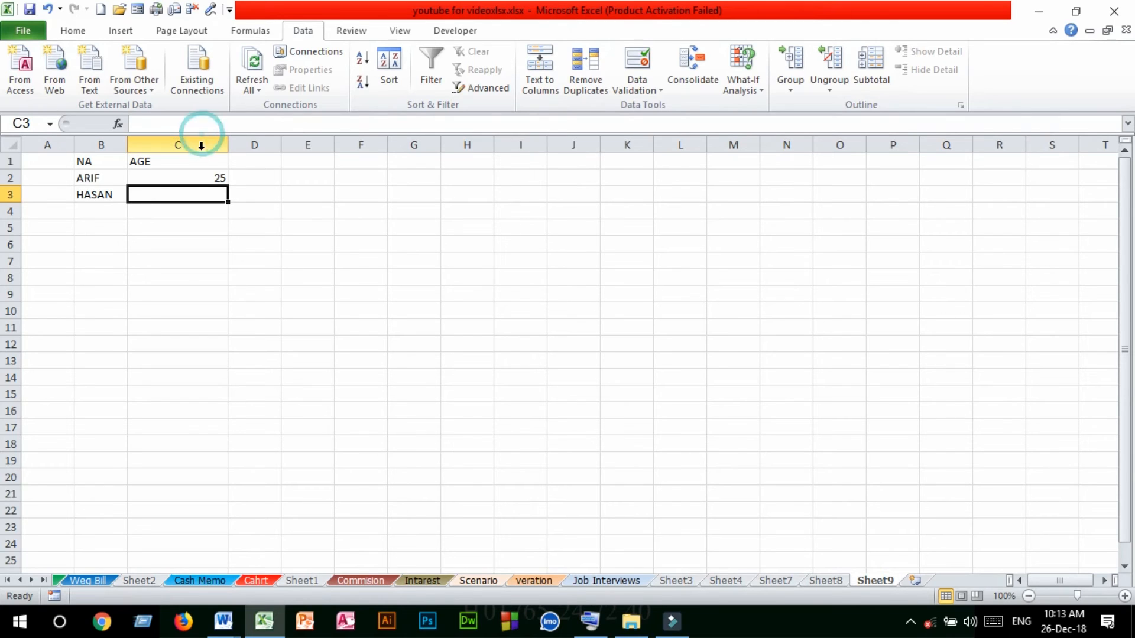
{"action": "left_click", "coordinate": [183, 196]}
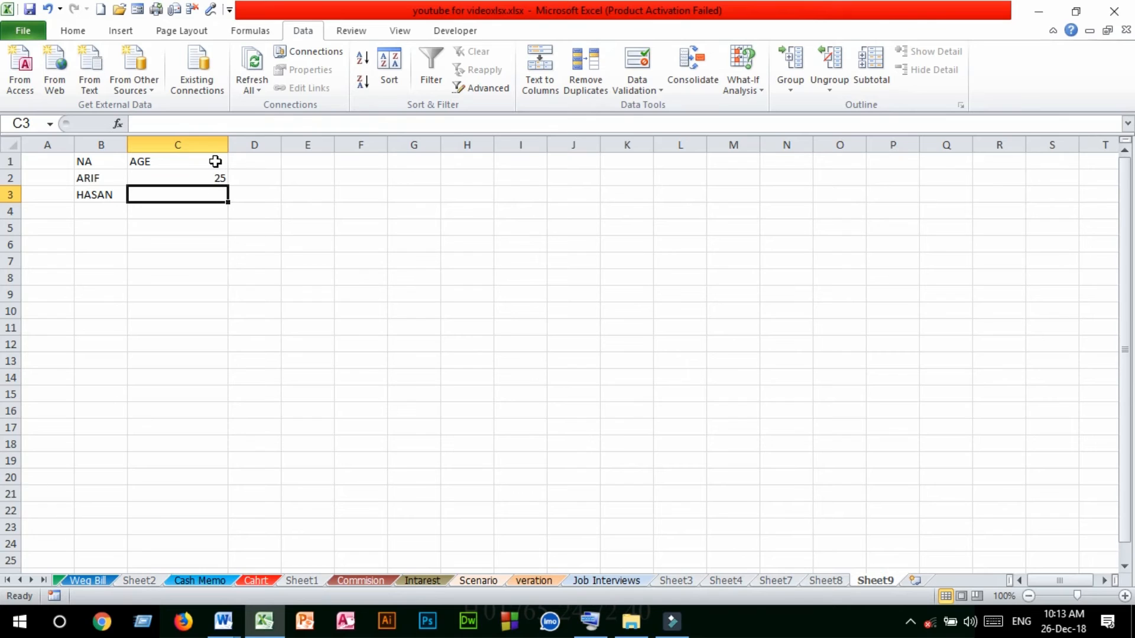
{"action": "left_click", "coordinate": [195, 144]}
{"action": "left_click", "coordinate": [195, 198]}
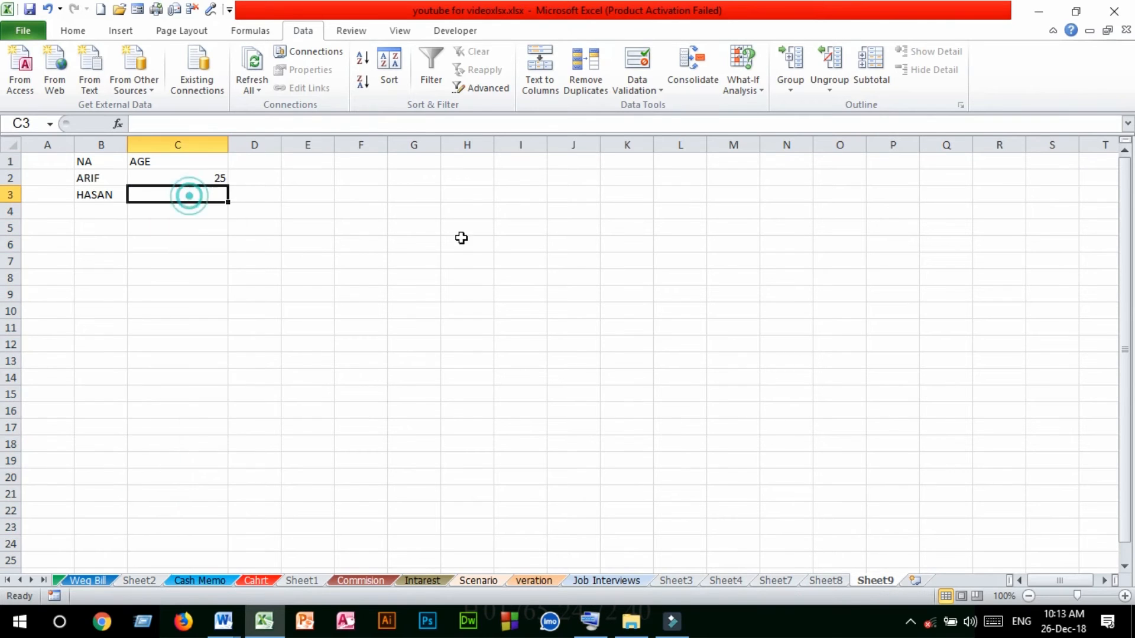
{"action": "left_click", "coordinate": [449, 341]}
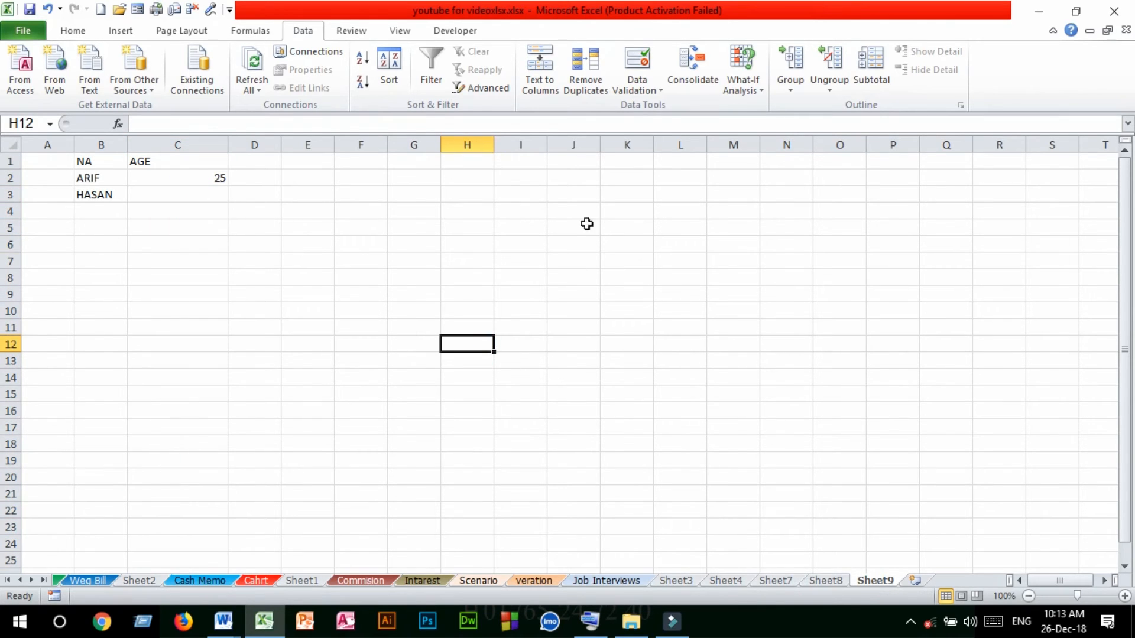
{"action": "left_click", "coordinate": [653, 87]}
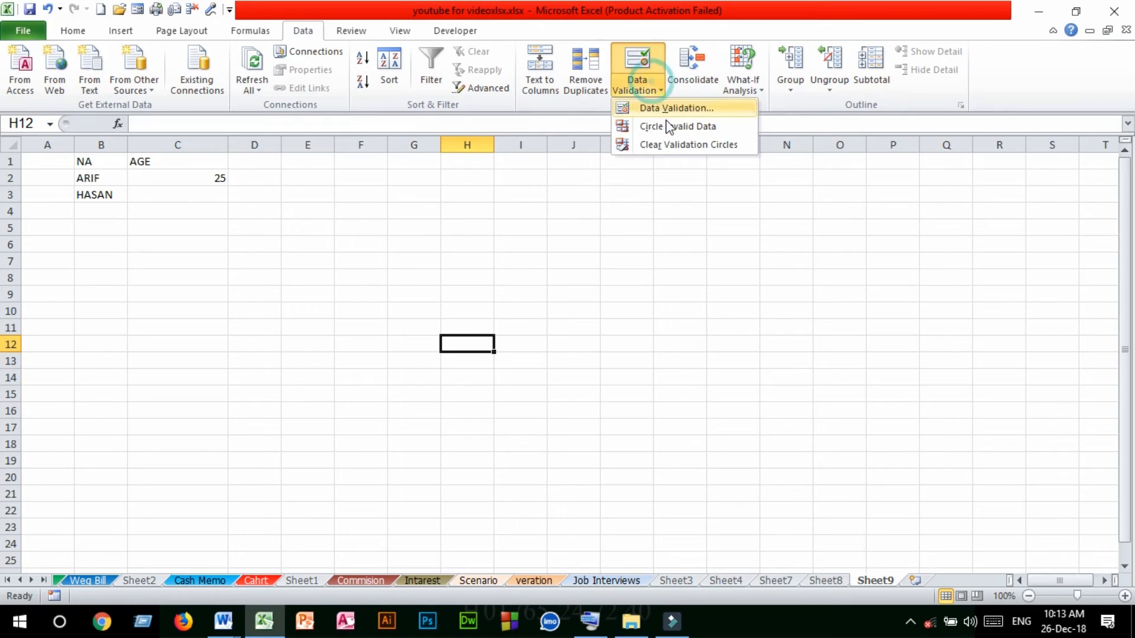
{"action": "left_click", "coordinate": [463, 274]}
{"action": "left_click", "coordinate": [254, 293]}
{"action": "left_click", "coordinate": [413, 293]}
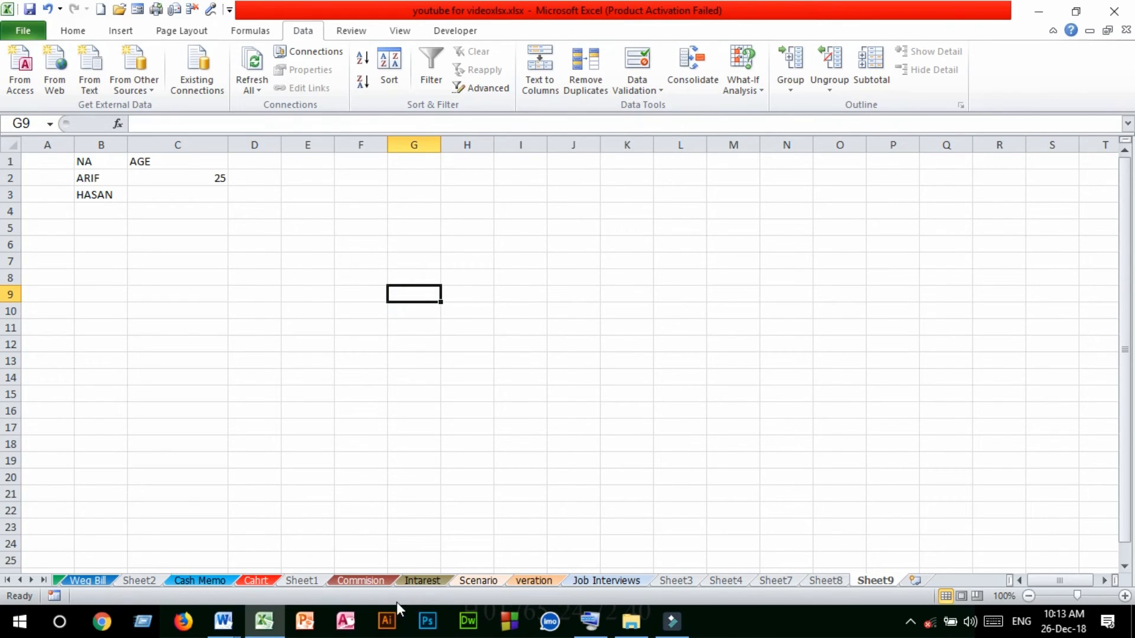
On the Commision sheet, set up a data validation rule for the whole Sales column that allows whole numbers greater than a minimum
{"action": "left_click", "coordinate": [358, 582]}
{"action": "left_click", "coordinate": [730, 198]}
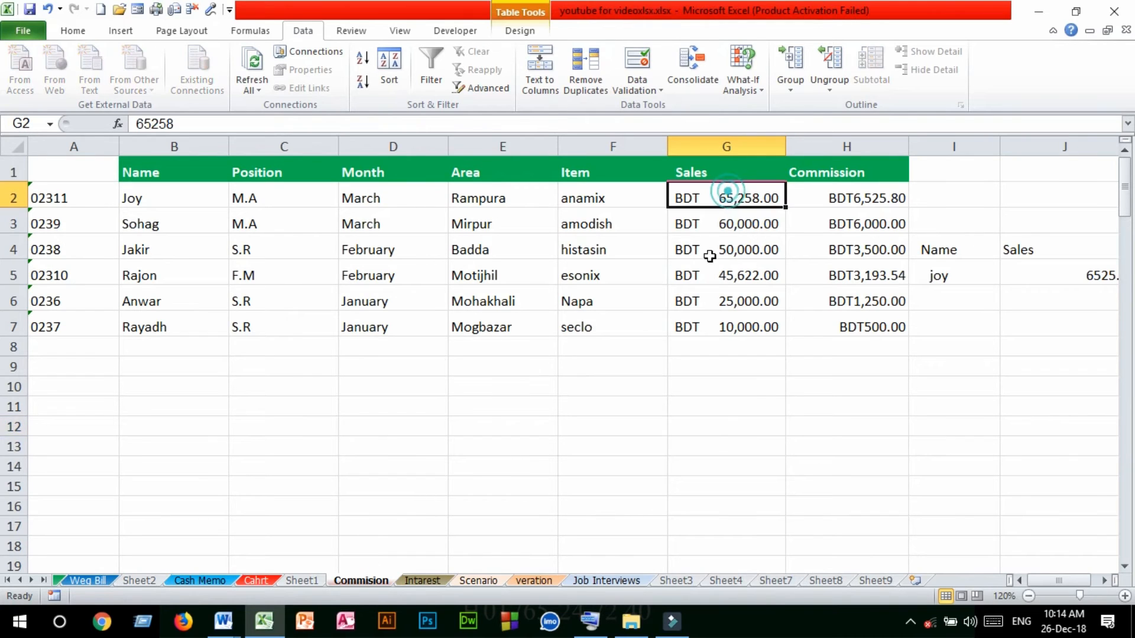
{"action": "left_click", "coordinate": [739, 142]}
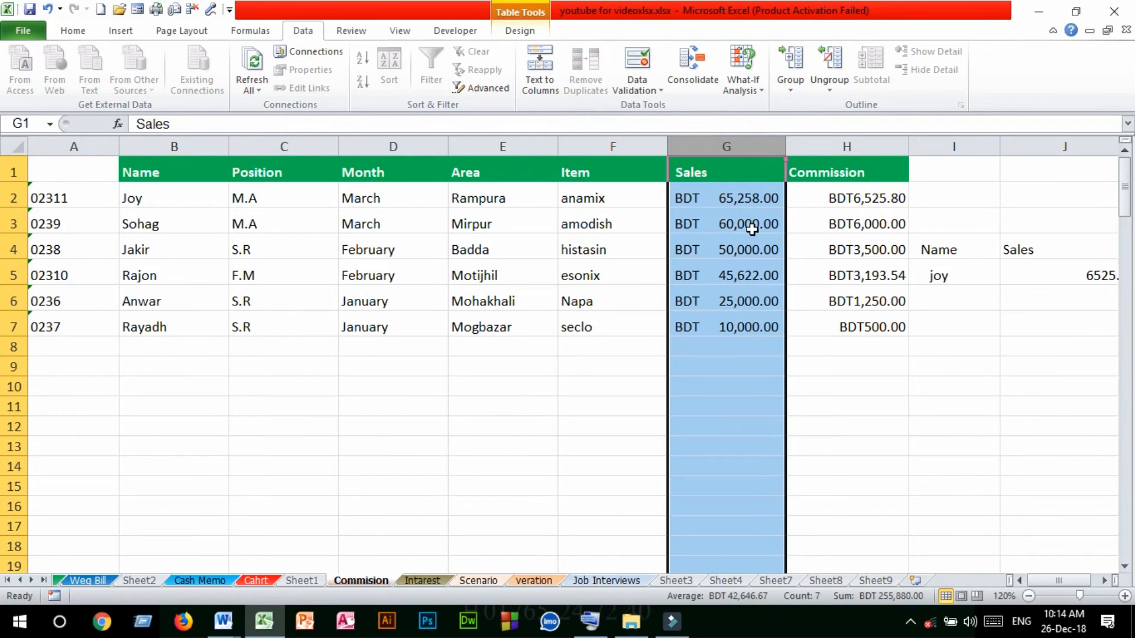
{"action": "left_click", "coordinate": [181, 146]}
{"action": "left_click", "coordinate": [727, 145]}
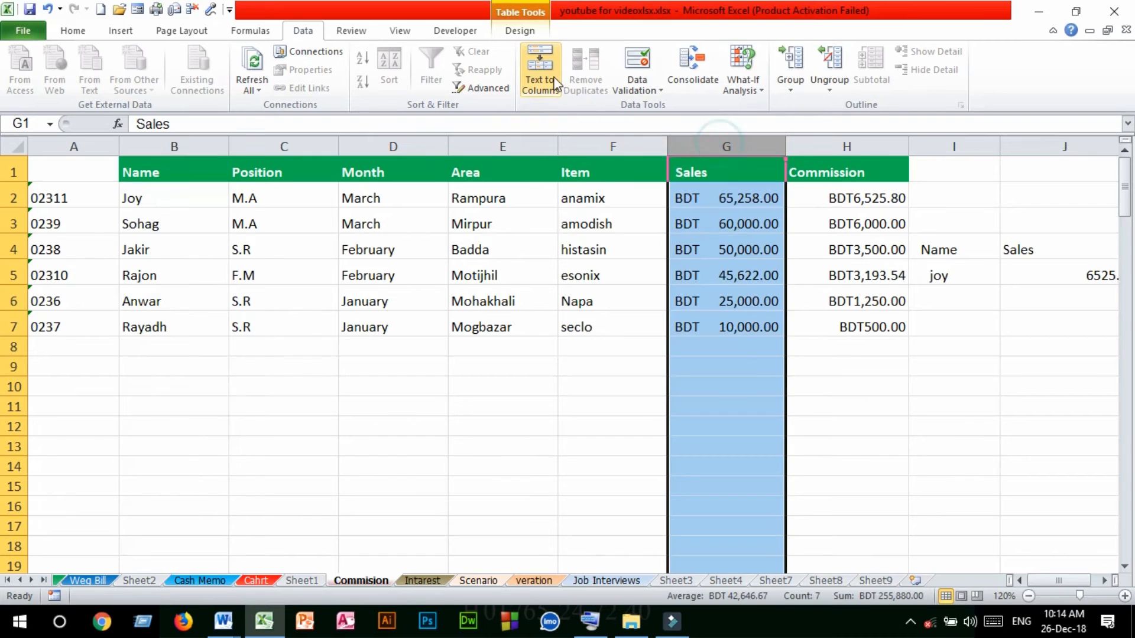
{"action": "left_click", "coordinate": [657, 90]}
{"action": "left_click", "coordinate": [655, 109]}
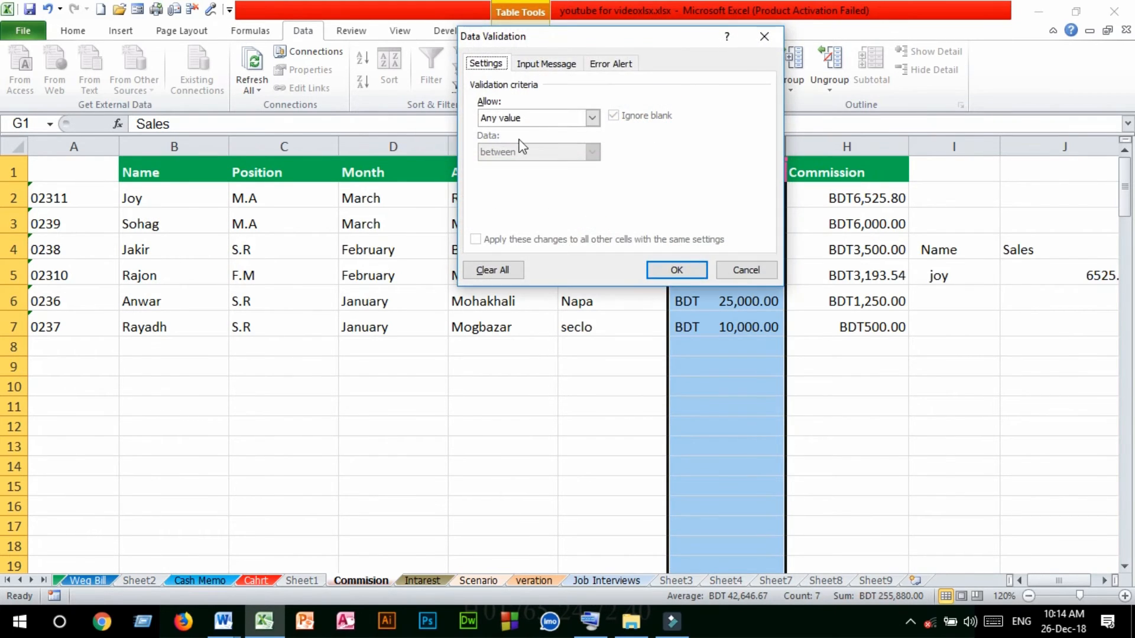
{"action": "left_click", "coordinate": [579, 126]}
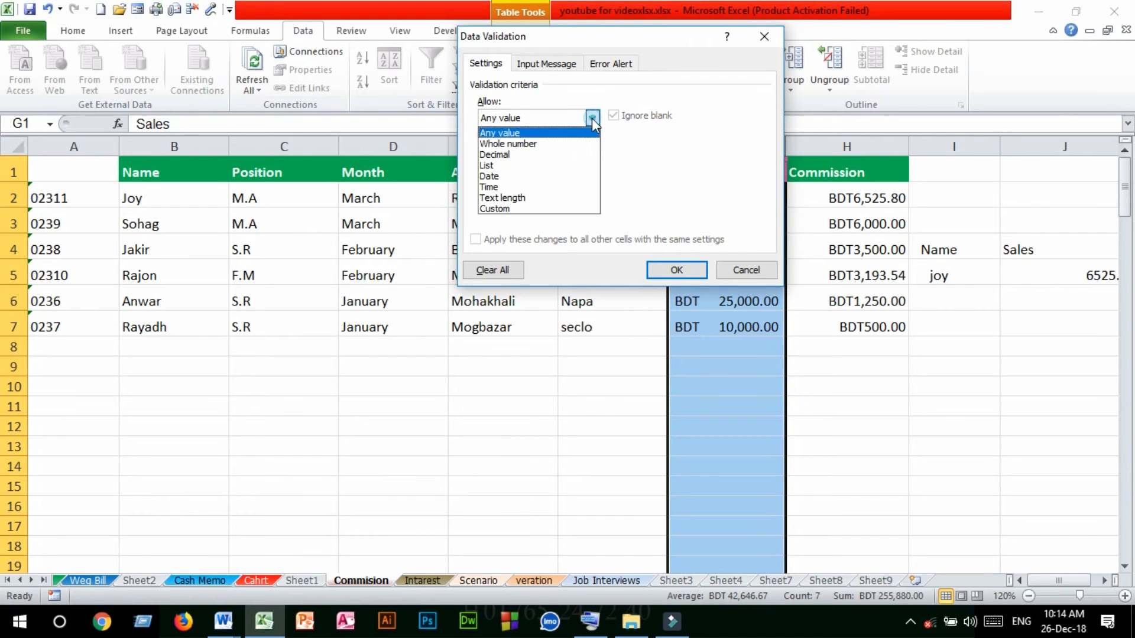
{"action": "left_click", "coordinate": [567, 141]}
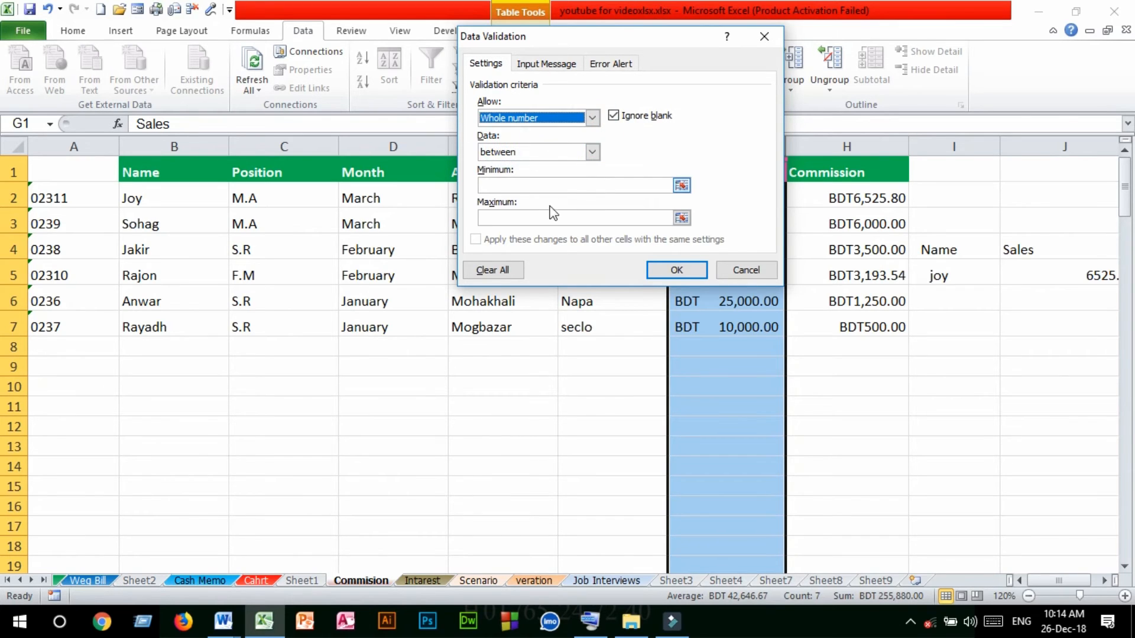
{"action": "left_click", "coordinate": [591, 152]}
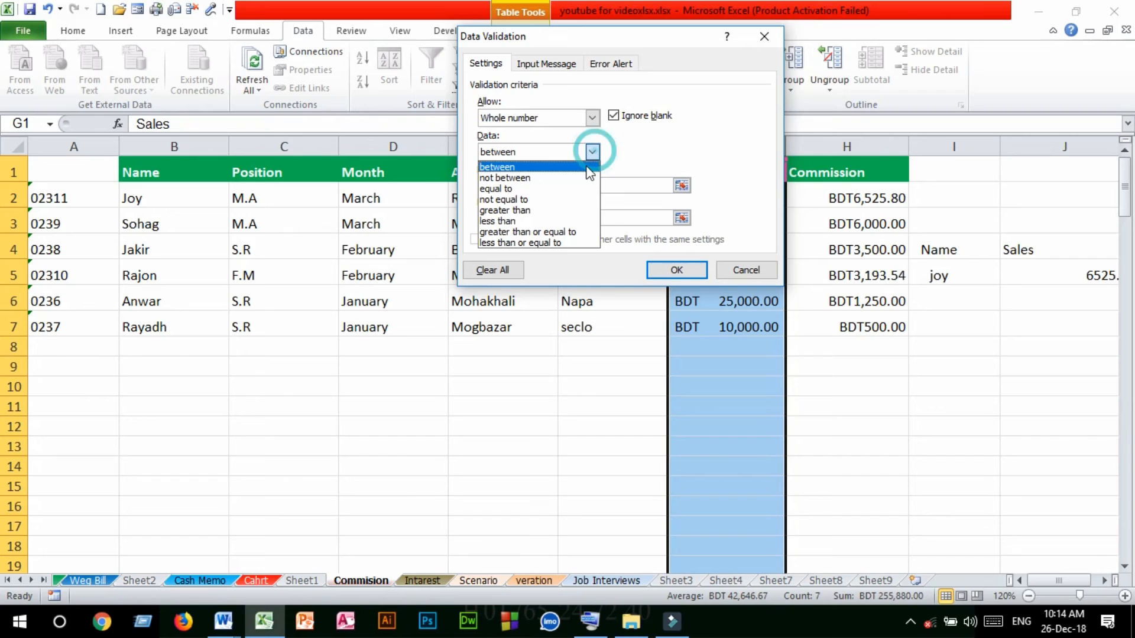
{"action": "left_click", "coordinate": [512, 212]}
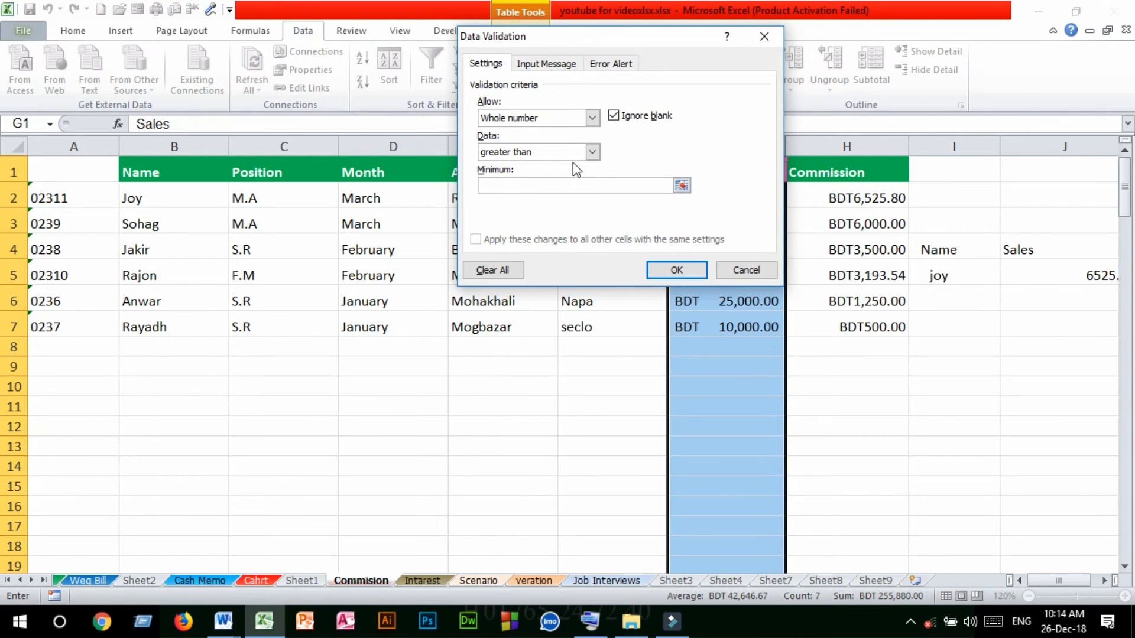
{"action": "left_click", "coordinate": [498, 184]}
Leave the input message blank, set the error alert style to Warning, and apply the validation rule to the Sales column
{"action": "left_click", "coordinate": [538, 67]}
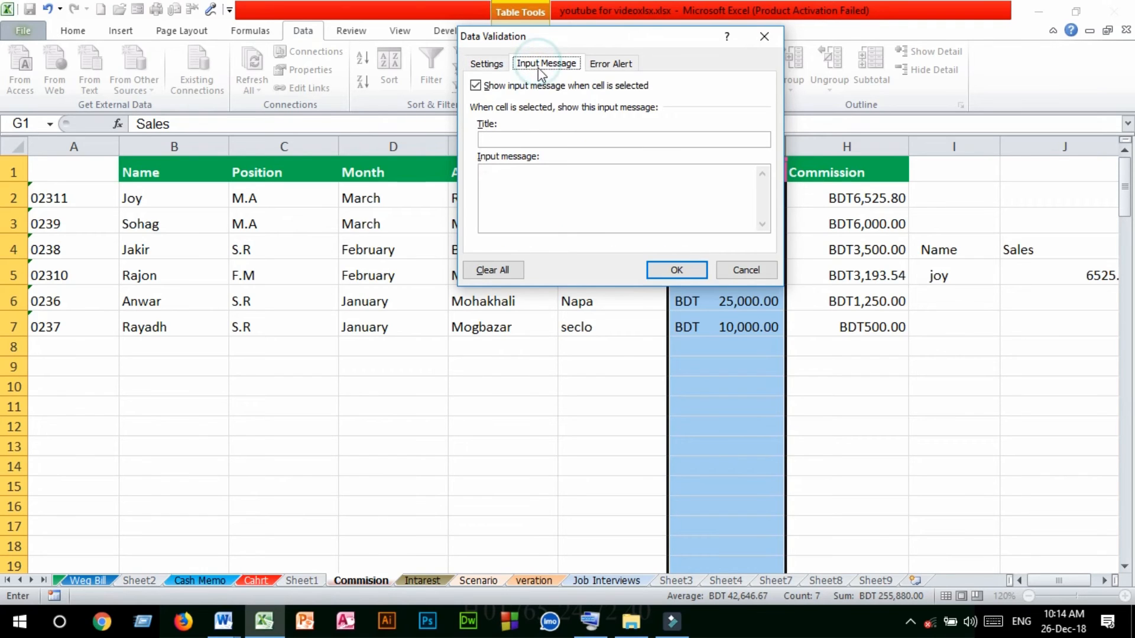
{"action": "left_click", "coordinate": [496, 137]}
{"action": "left_click", "coordinate": [503, 175]}
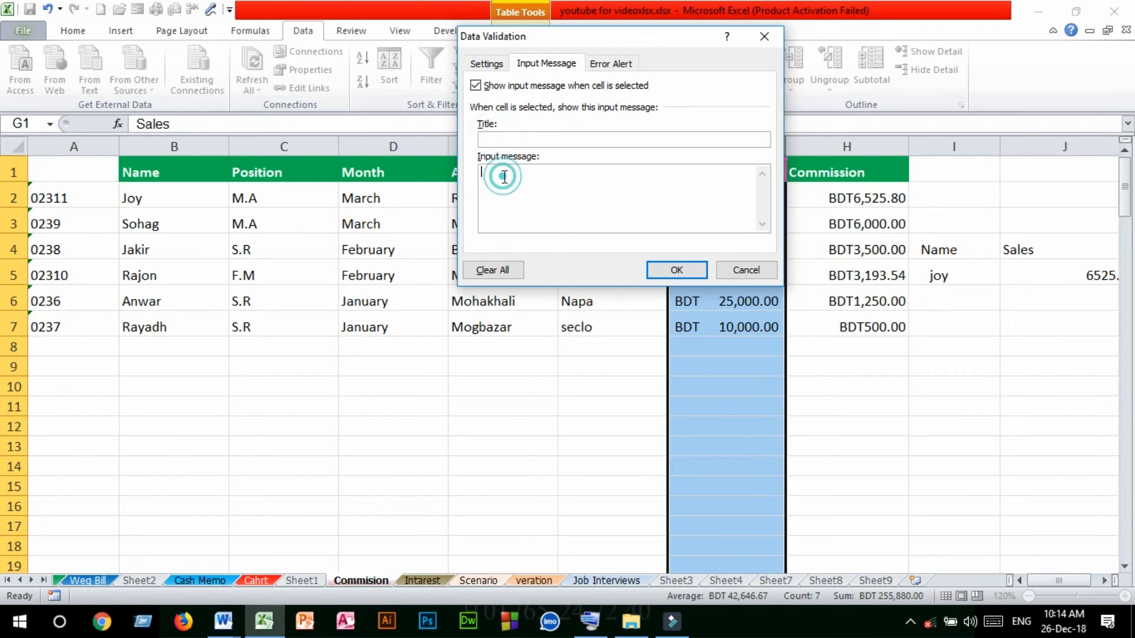
{"action": "left_click", "coordinate": [615, 64]}
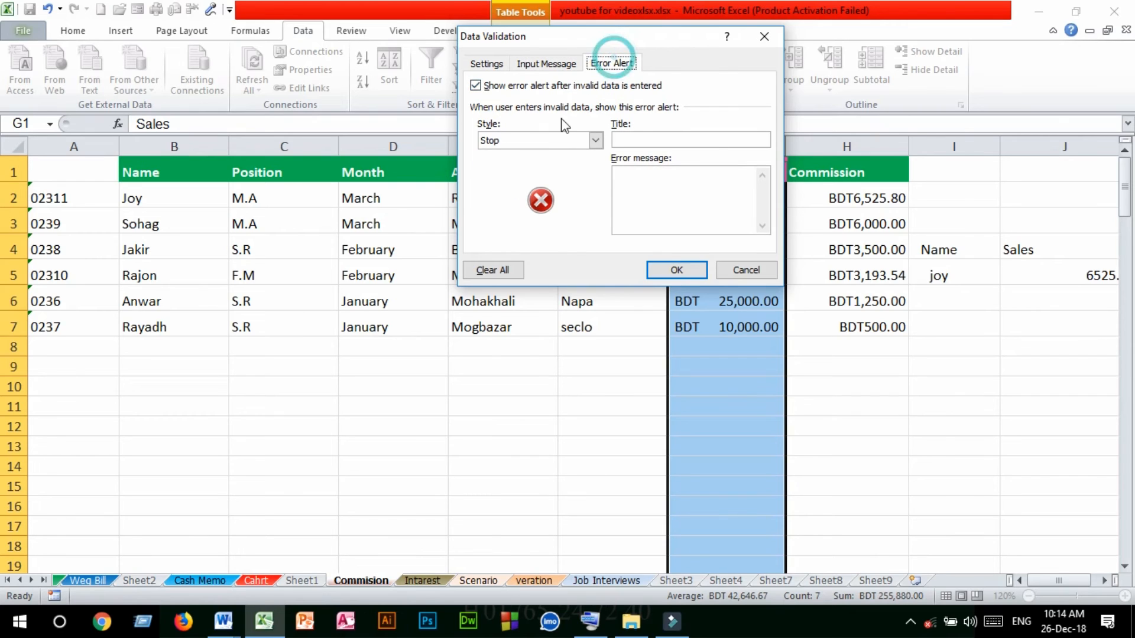
{"action": "left_click", "coordinate": [595, 141]}
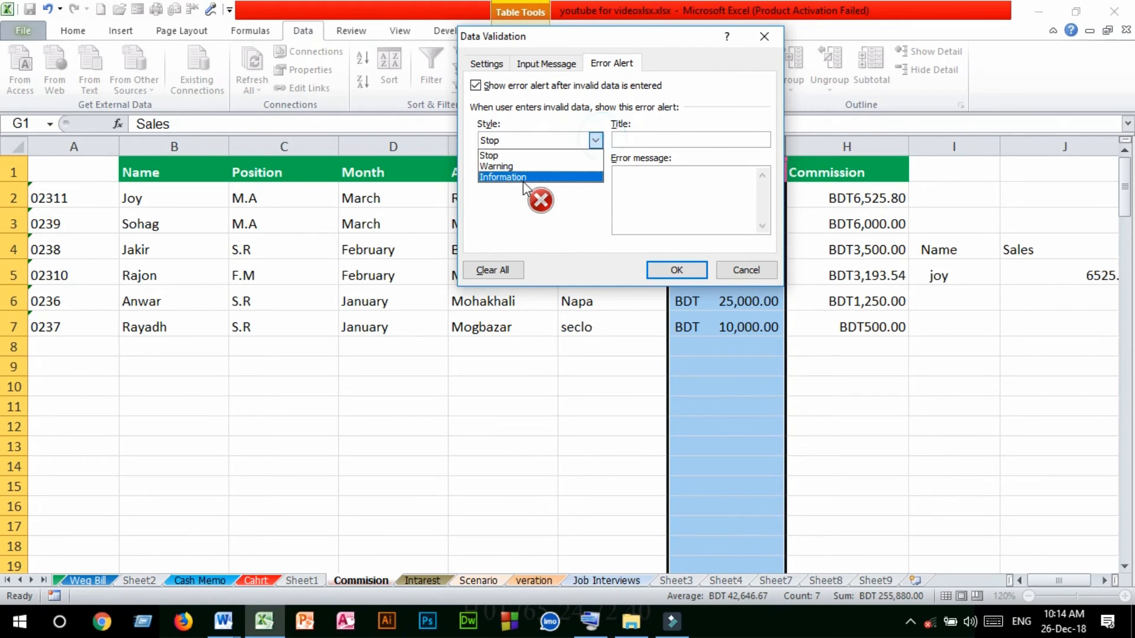
{"action": "left_click", "coordinate": [509, 167]}
{"action": "left_click", "coordinate": [595, 141]}
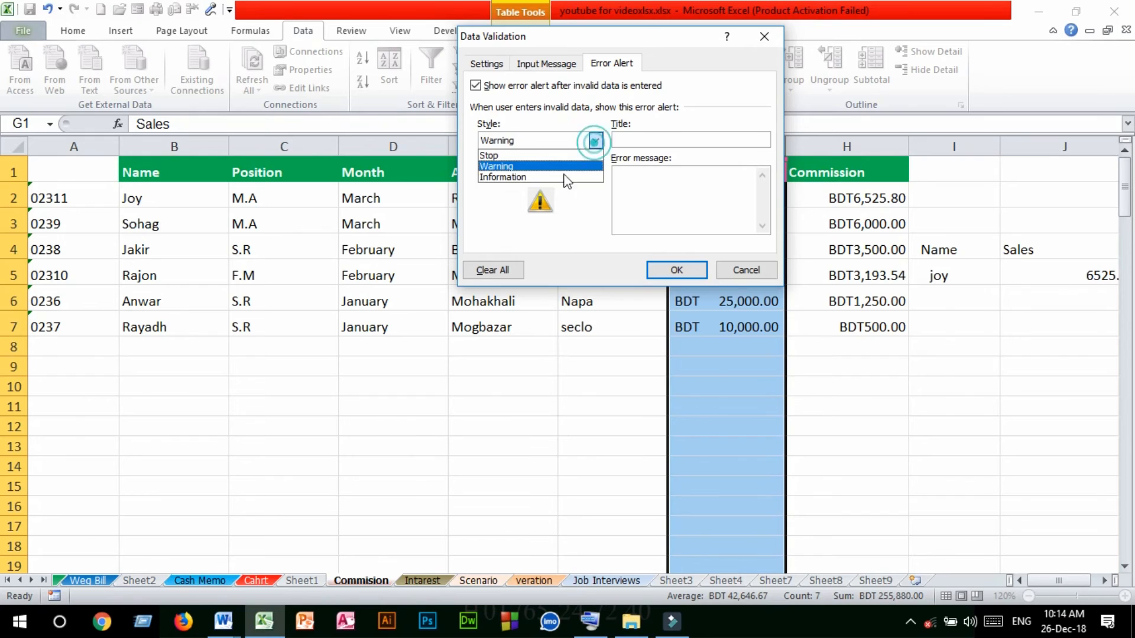
{"action": "left_click", "coordinate": [510, 177]}
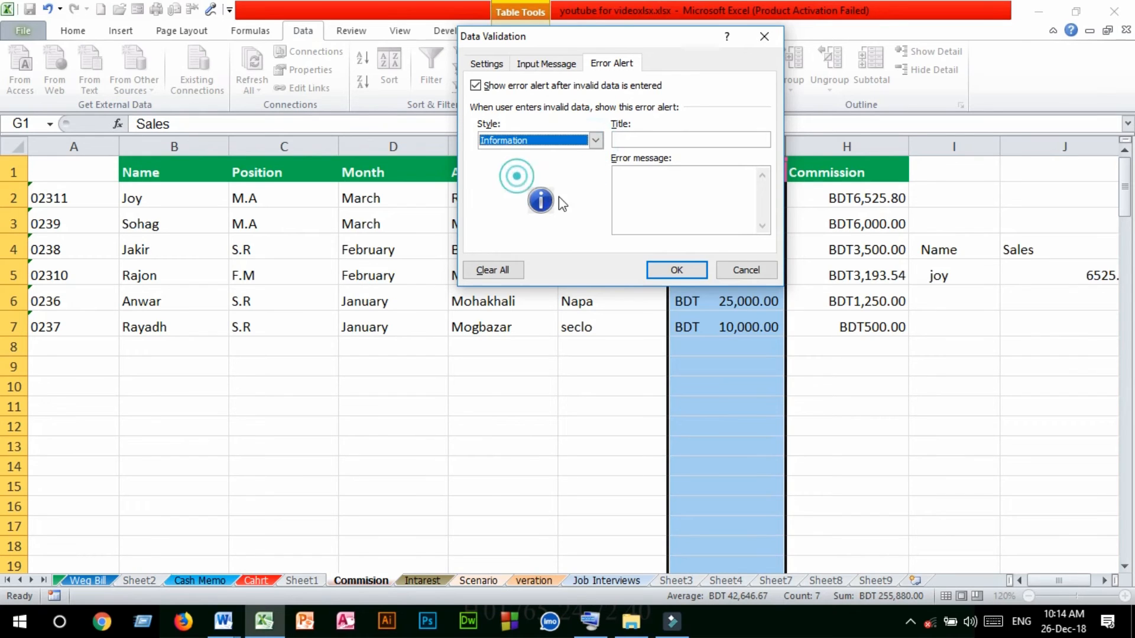
{"action": "left_click", "coordinate": [594, 143]}
{"action": "left_click", "coordinate": [509, 166]}
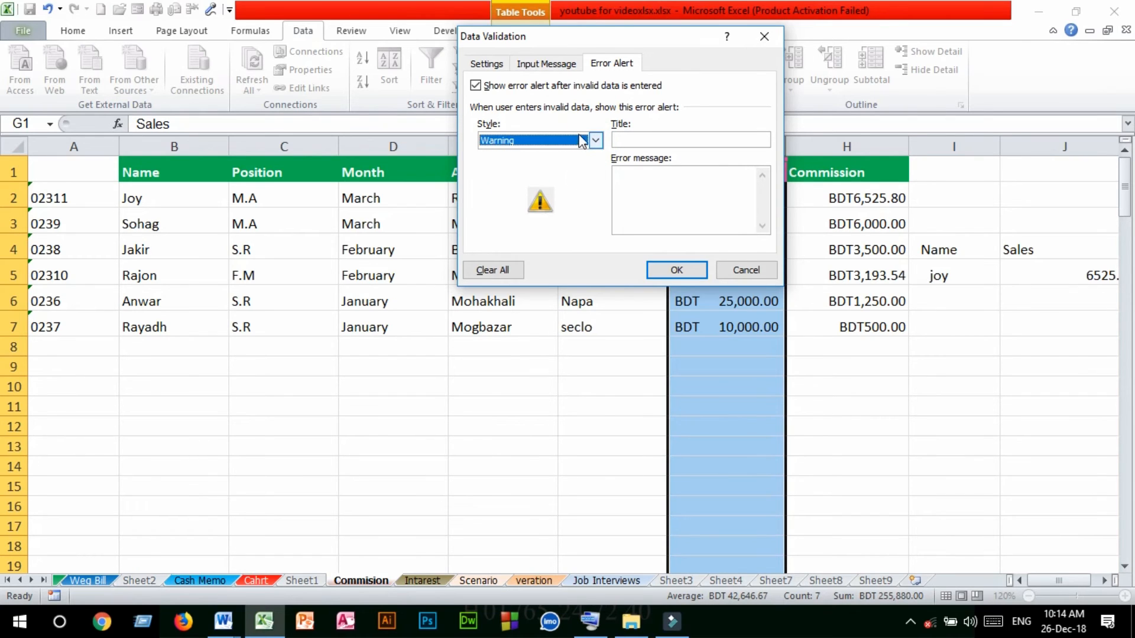
{"action": "left_click", "coordinate": [676, 270]}
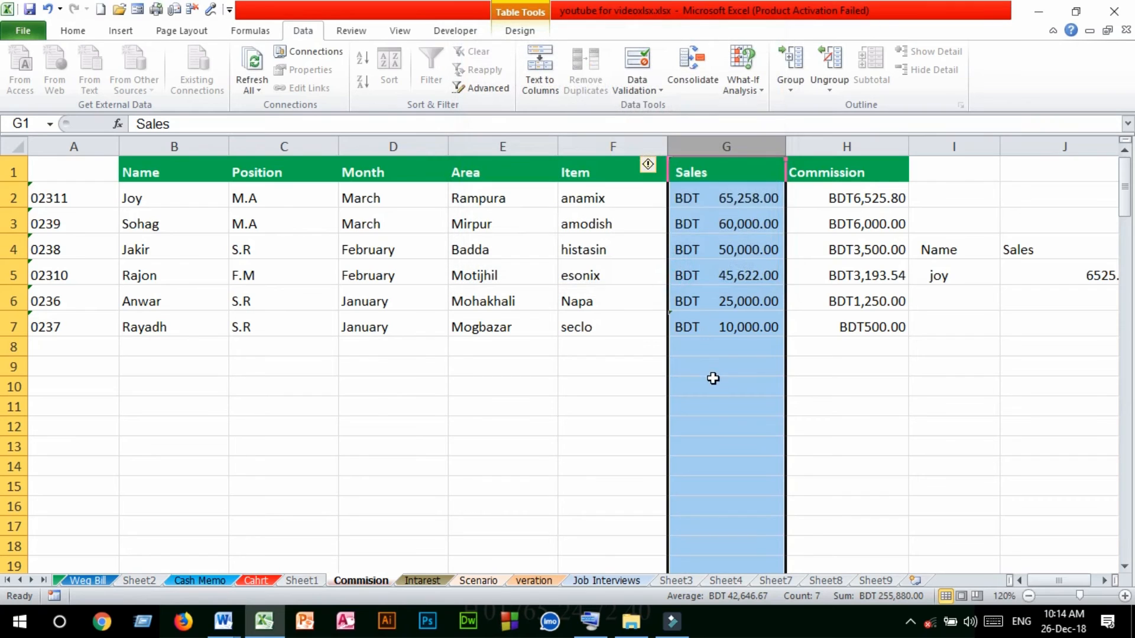
Enter 122000 in the Sales column at cell G8, directly below the last record
{"action": "left_click", "coordinate": [700, 351]}
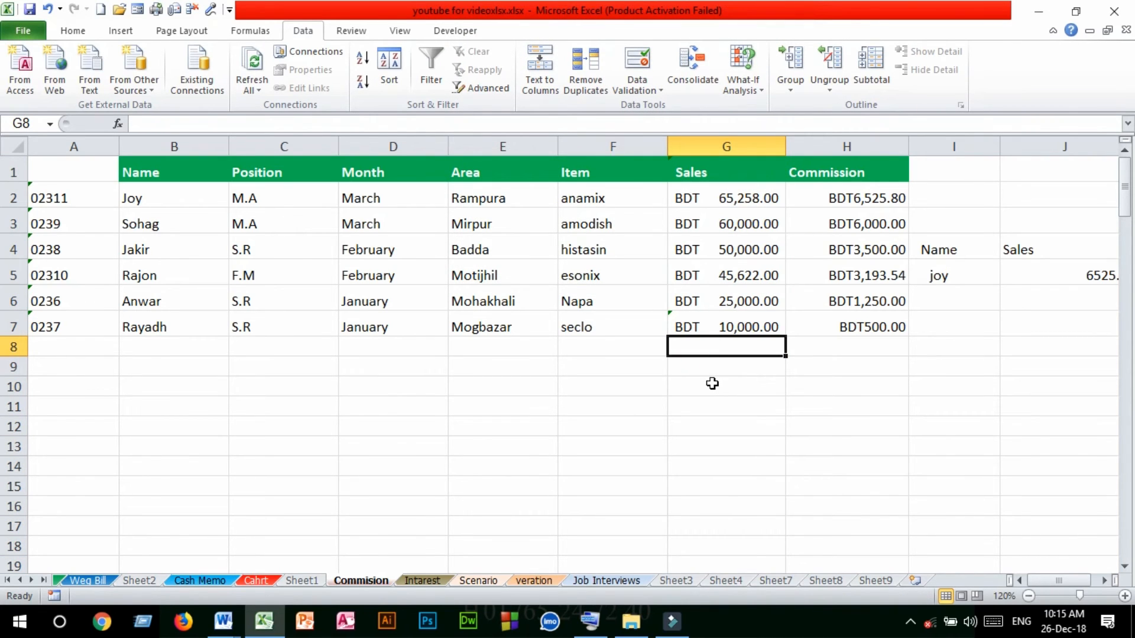
{"action": "type", "text": "122"}
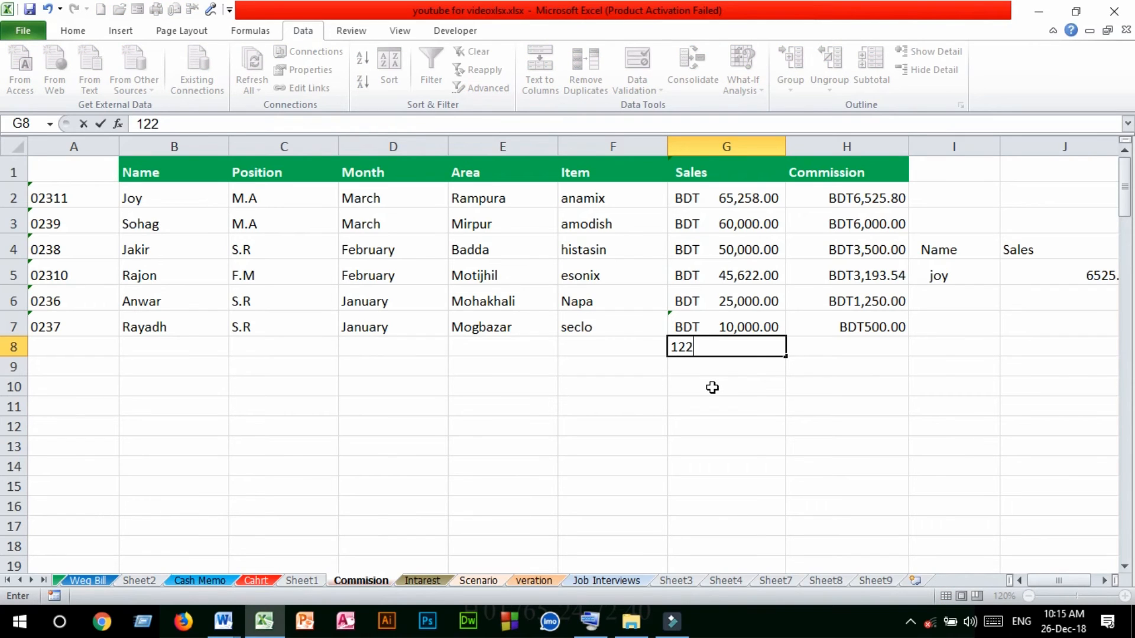
{"action": "type", "text": "000"}
{"action": "key", "text": "Return"}
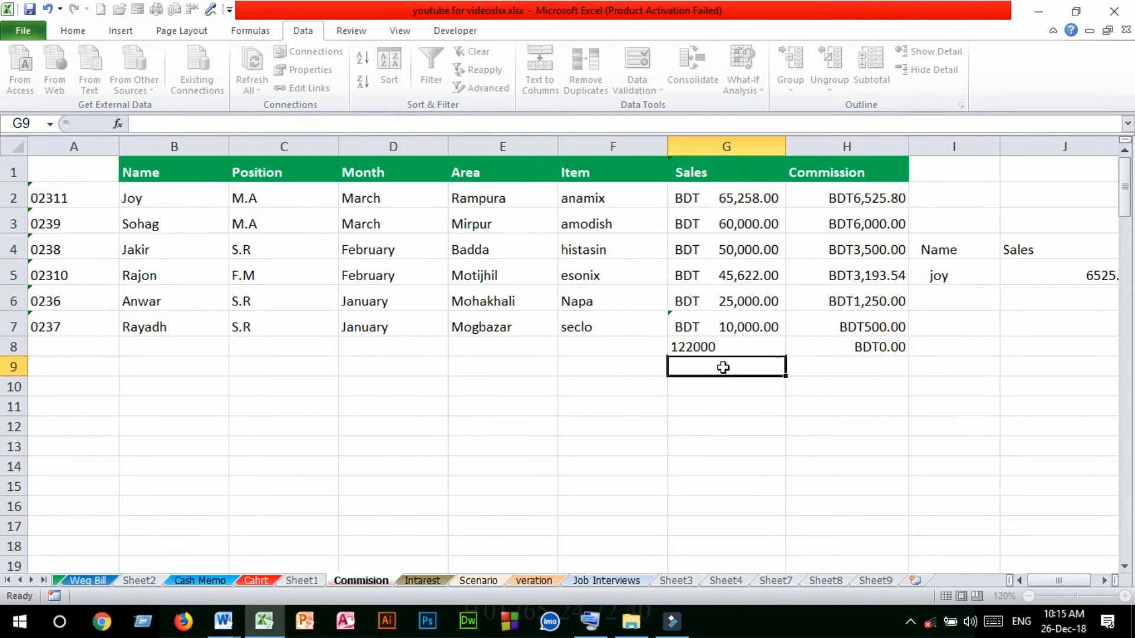
{"action": "left_click", "coordinate": [735, 353]}
Enter 4000 in the Sales column at cell G9 and accept the value despite the validation rule
{"action": "left_click", "coordinate": [722, 364]}
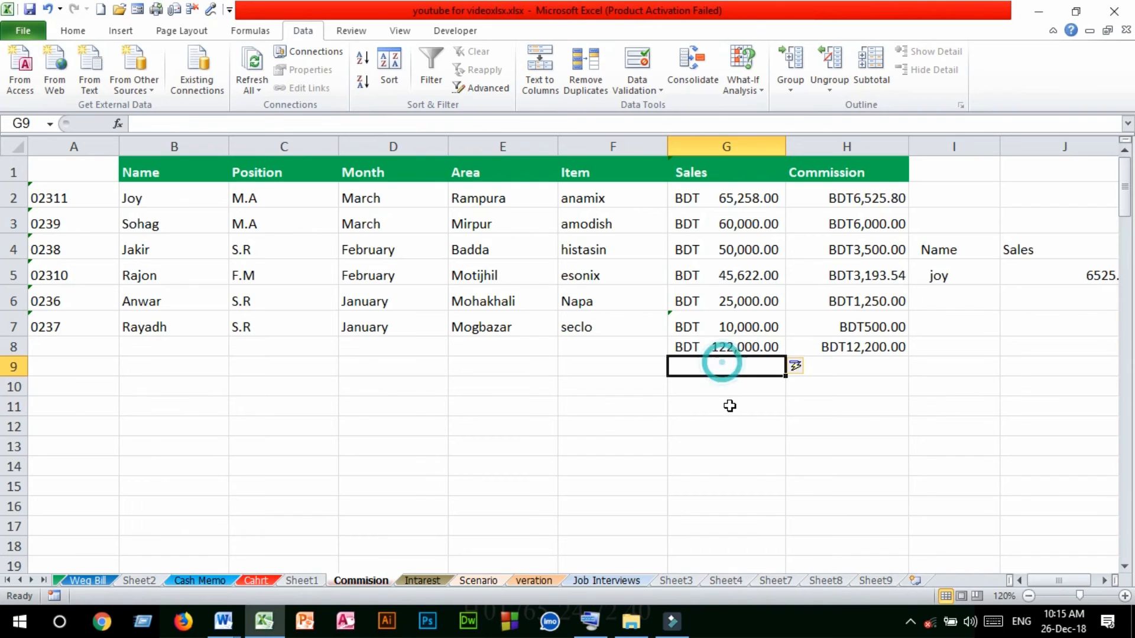
{"action": "type", "text": "4000"}
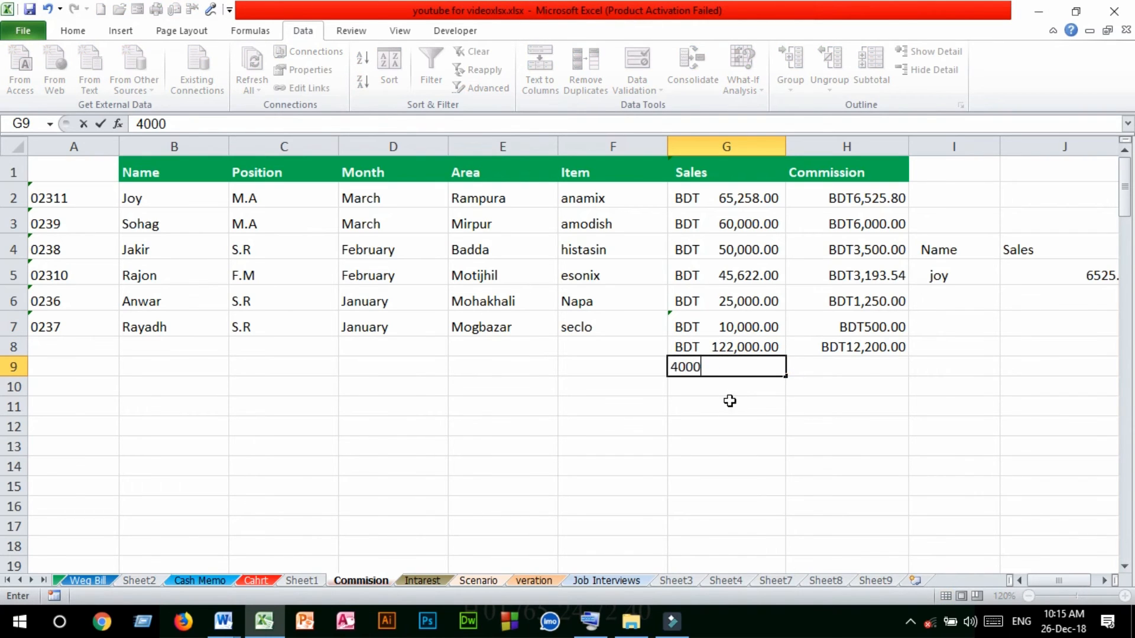
{"action": "left_click", "coordinate": [725, 388]}
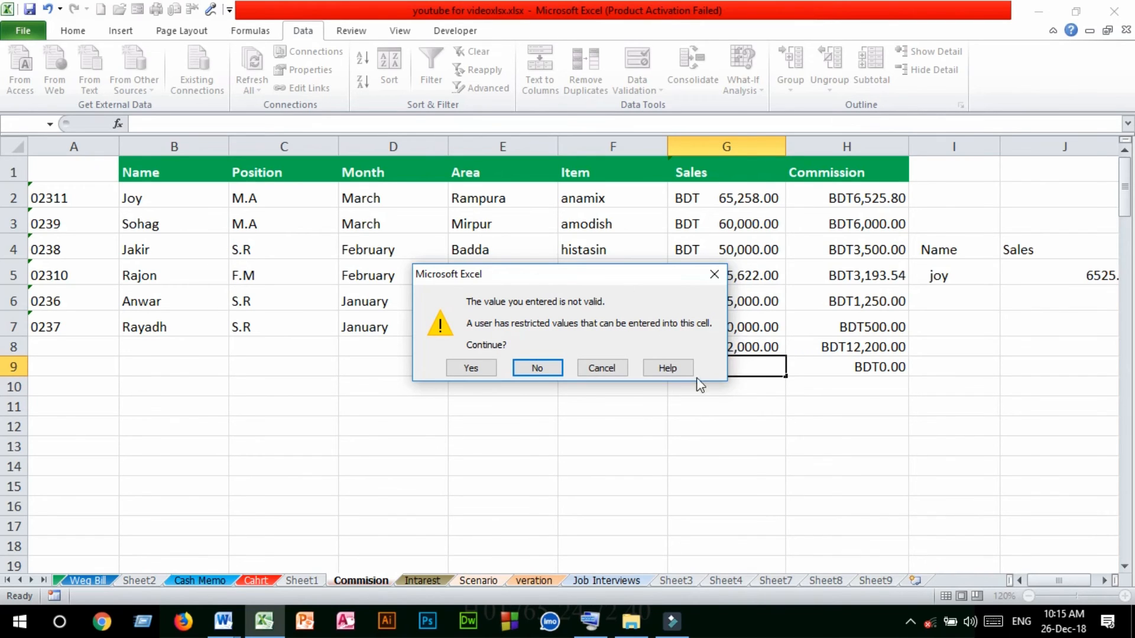
{"action": "left_click", "coordinate": [478, 370]}
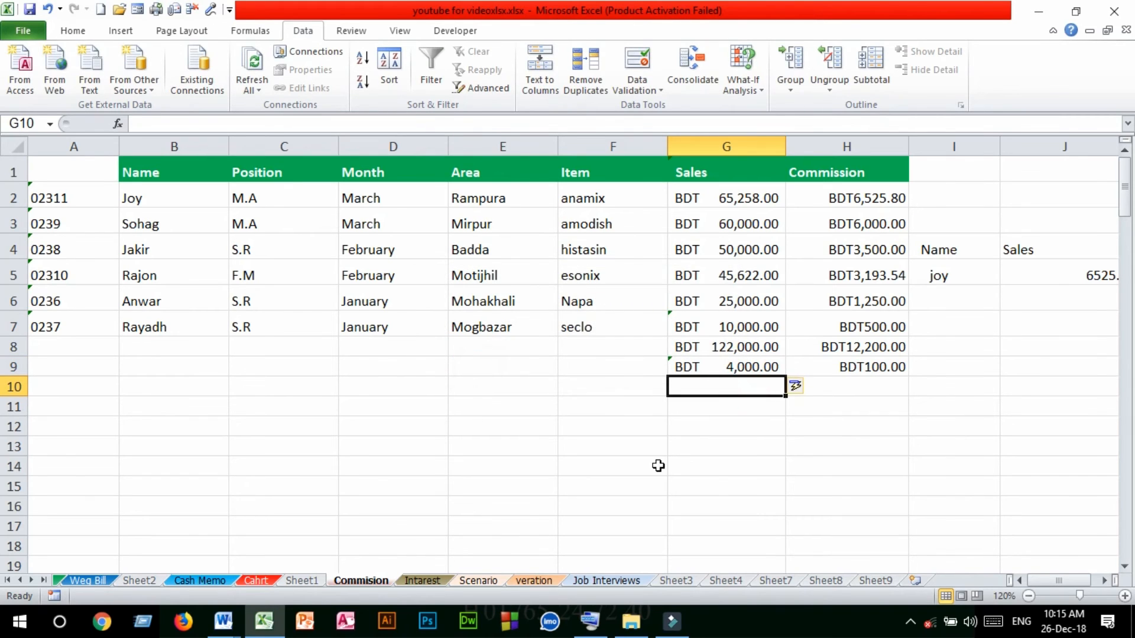
{"action": "left_click", "coordinate": [360, 412]}
{"action": "left_click_drag", "start_coordinate": [649, 426], "coordinate": [666, 402]}
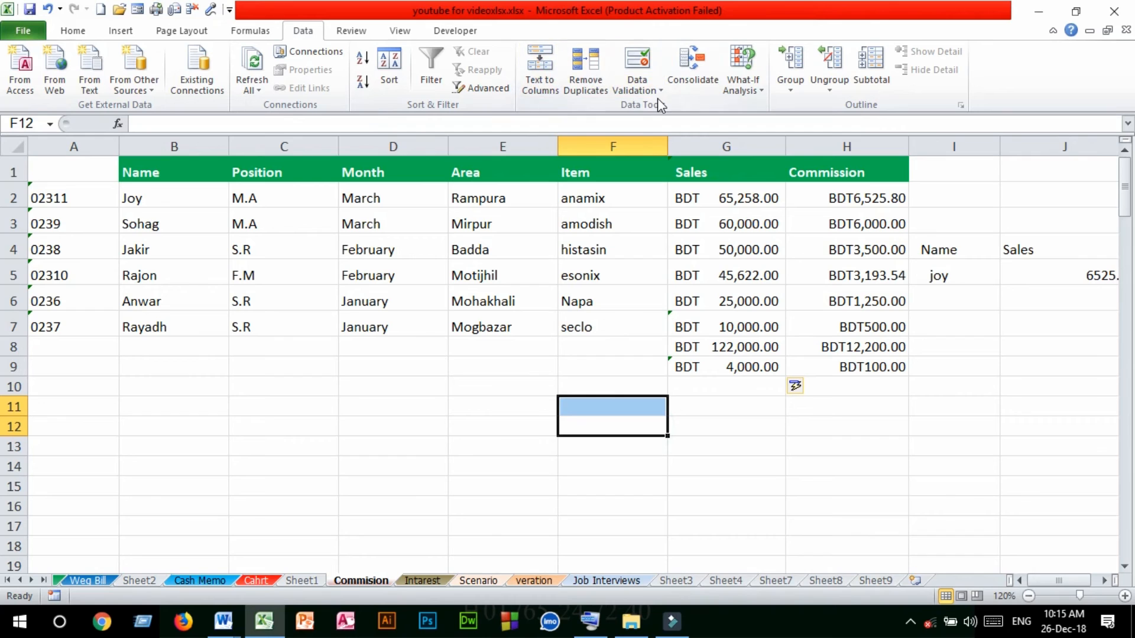
{"action": "left_click", "coordinate": [732, 146]}
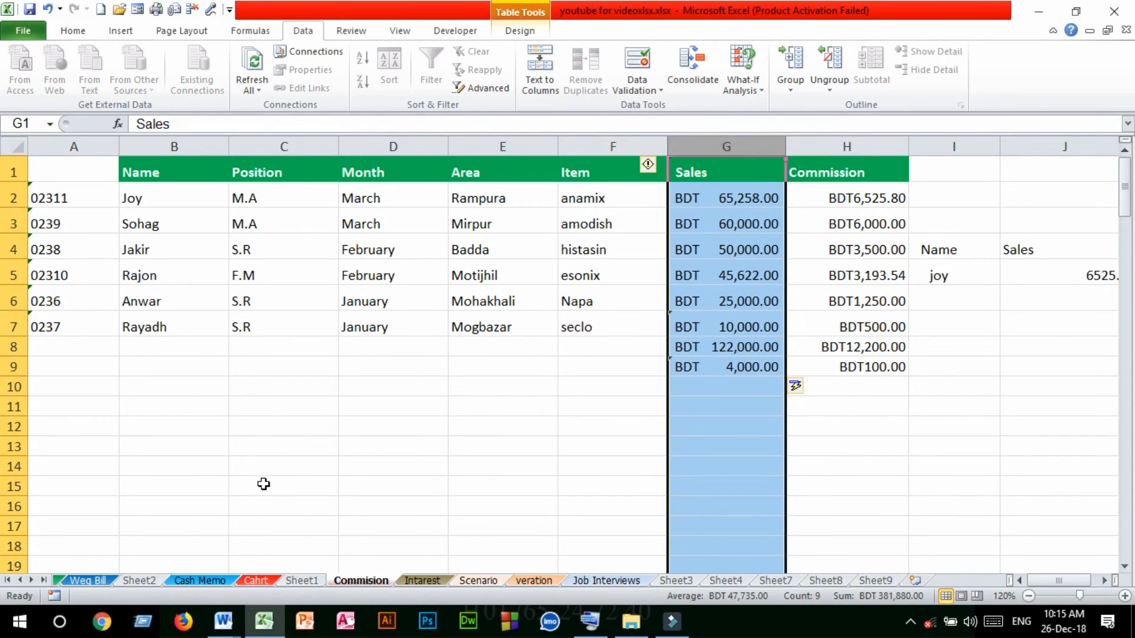
{"action": "left_click_drag", "start_coordinate": [260, 470], "coordinate": [260, 452]}
Apply a data validation rule to the whole Name column that allows text lengths between a minimum of 5 and a maximum
{"action": "left_click", "coordinate": [171, 142]}
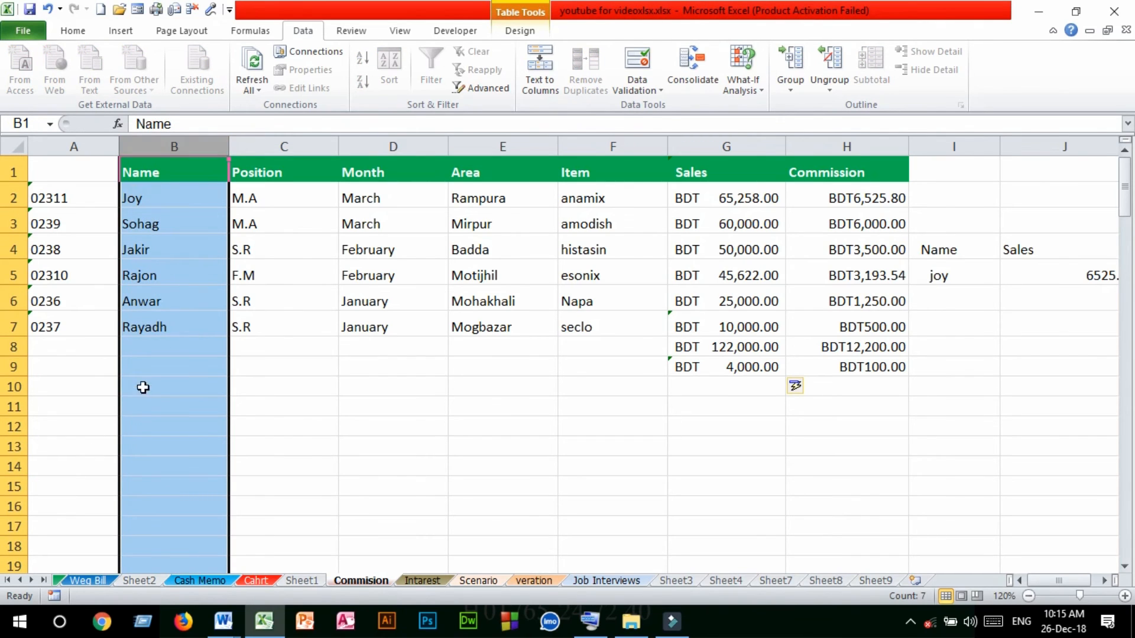
{"action": "left_click", "coordinate": [637, 86]}
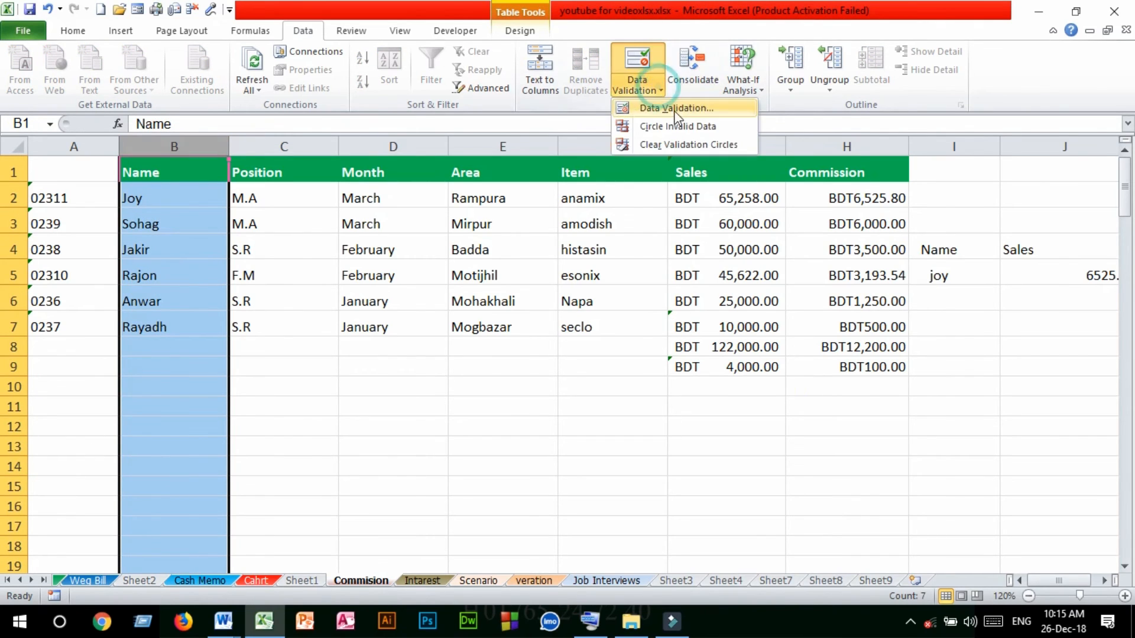
{"action": "left_click", "coordinate": [676, 108]}
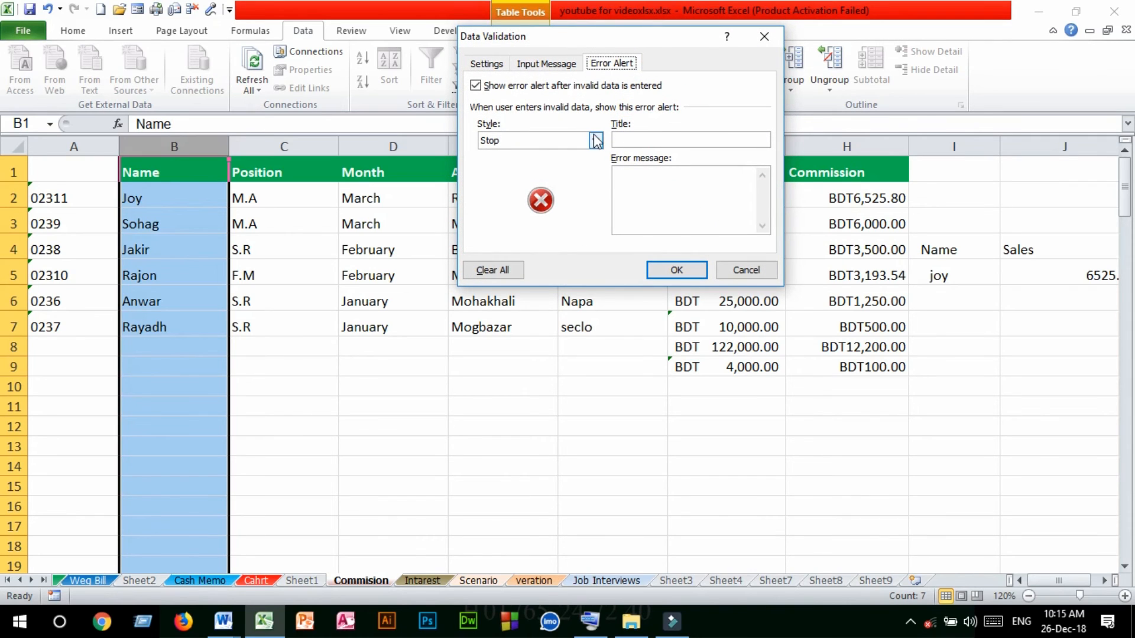
{"action": "left_click", "coordinate": [486, 63]}
{"action": "left_click", "coordinate": [592, 118]}
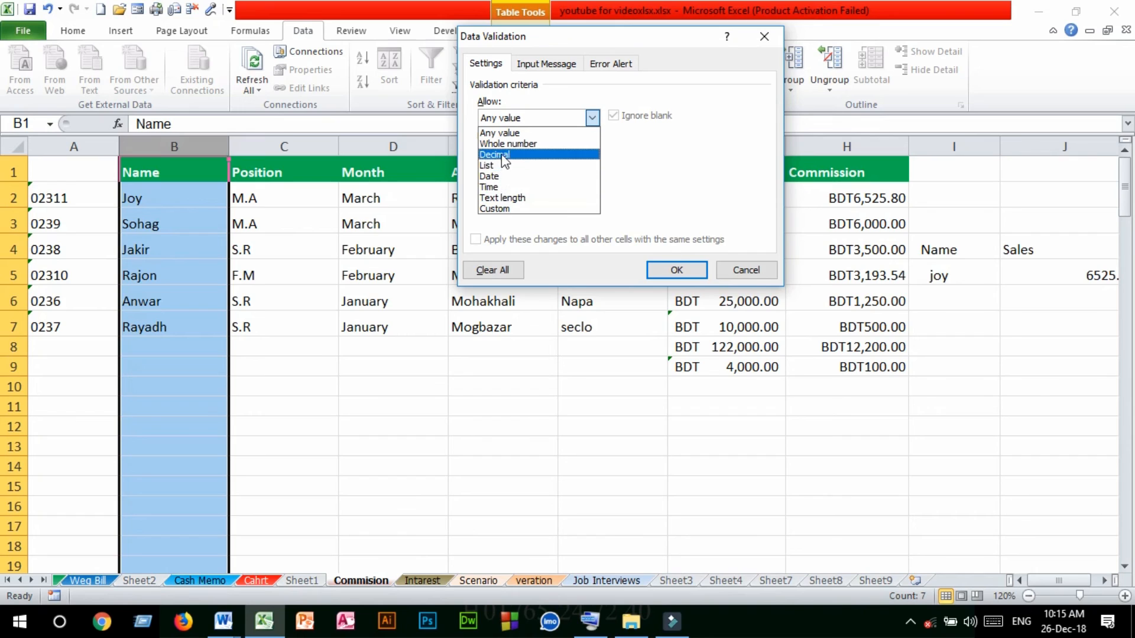
{"action": "left_click", "coordinate": [508, 198]}
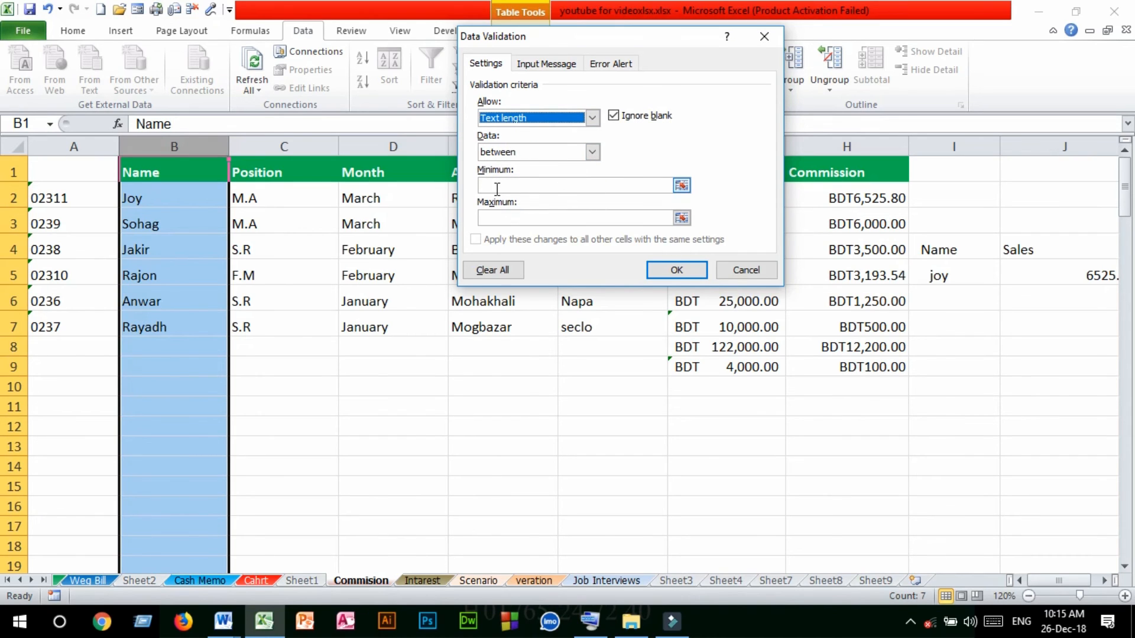
{"action": "left_click", "coordinate": [497, 187]}
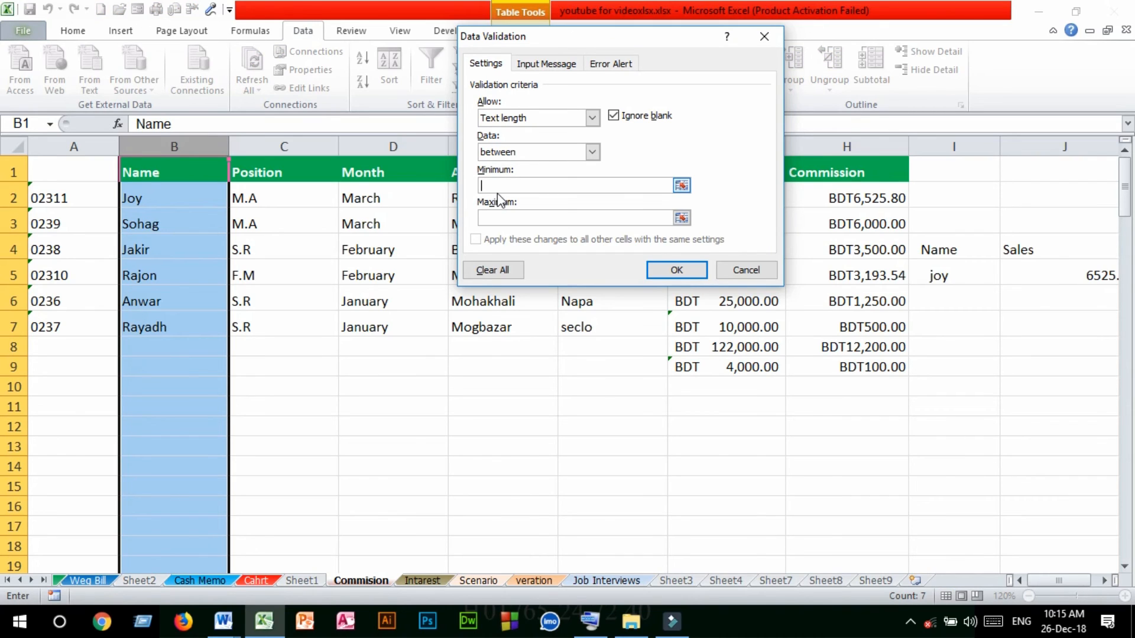
{"action": "type", "text": "5"}
{"action": "left_click", "coordinate": [501, 217]}
{"action": "left_click", "coordinate": [675, 271]}
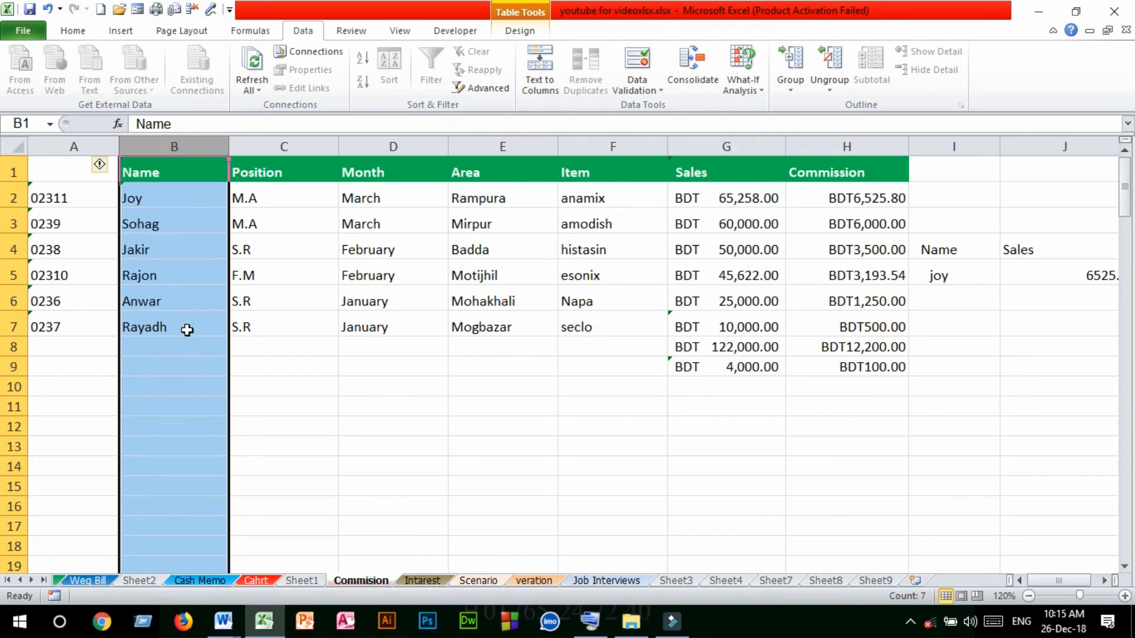
Enter a six-letter first name in capitals in cell B8, directly below the last record in the Name column
{"action": "left_click", "coordinate": [159, 365]}
{"action": "left_click", "coordinate": [166, 347]}
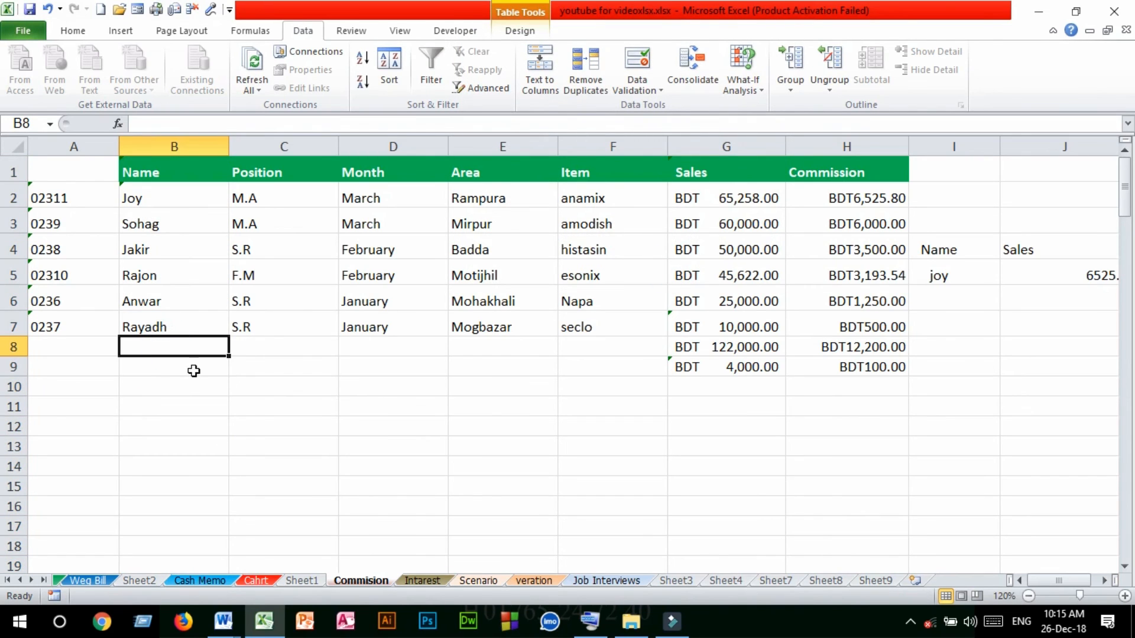
{"action": "type", "text": "F"}
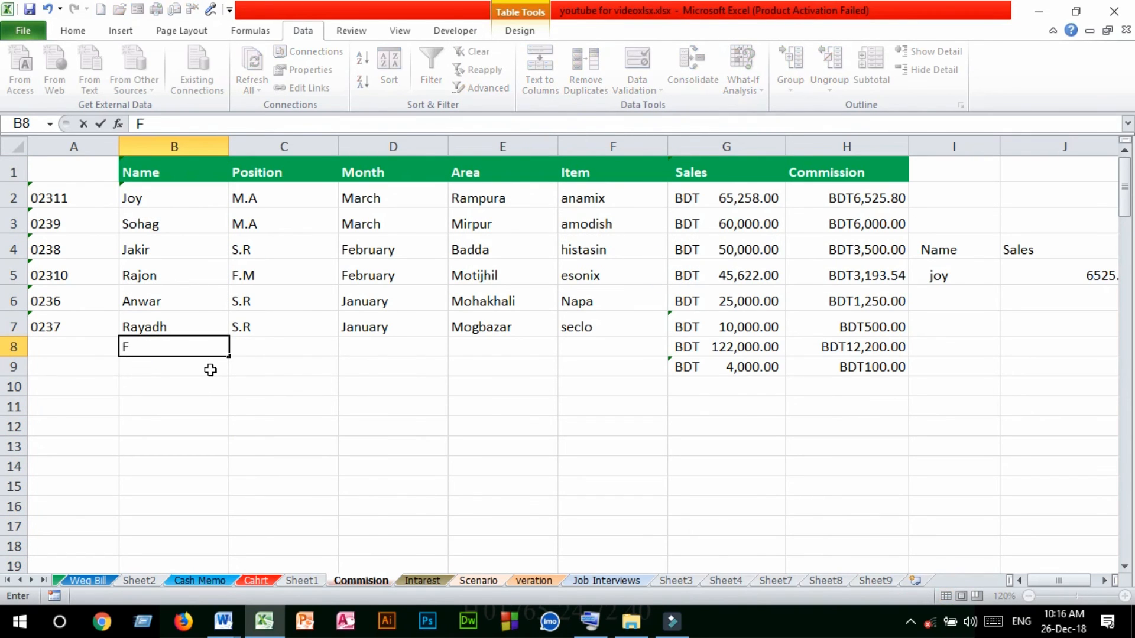
{"action": "type", "text": "ARHAD"}
{"action": "left_click", "coordinate": [185, 371]}
{"action": "left_click", "coordinate": [178, 353]}
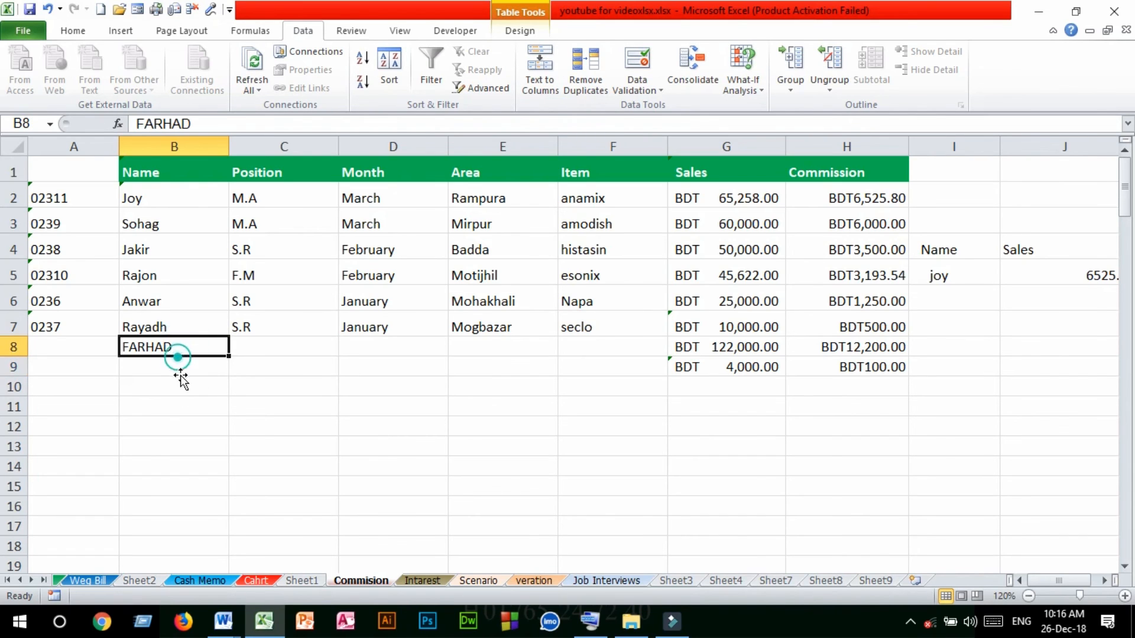
Try to enter a four-letter first name in cell B9 and abandon the entry
{"action": "left_click", "coordinate": [176, 370]}
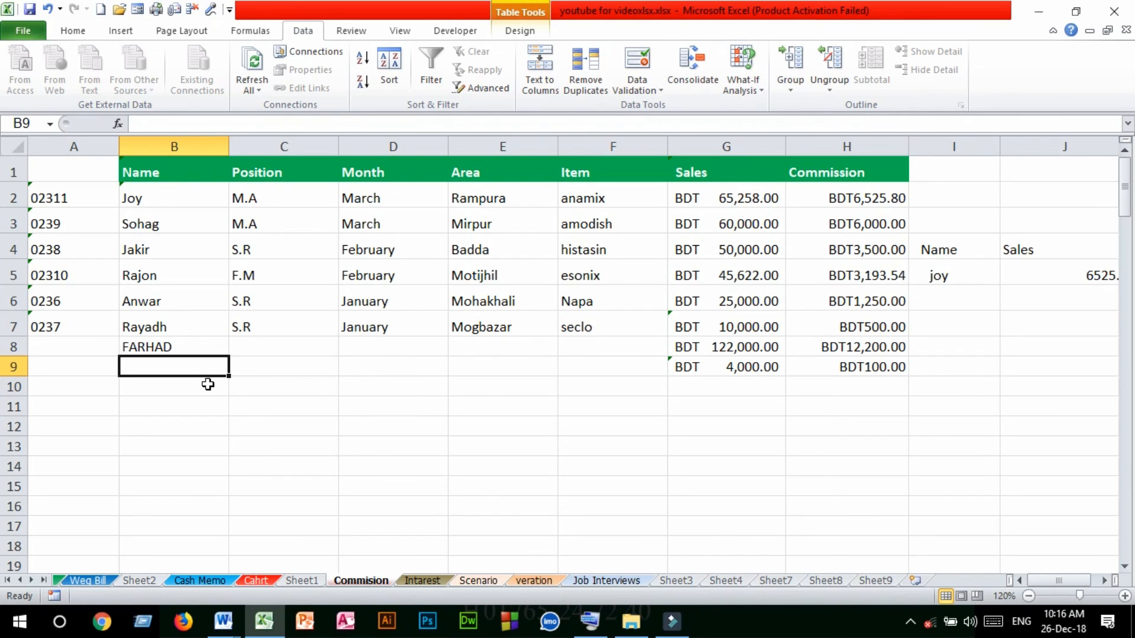
{"action": "type", "text": "SA"}
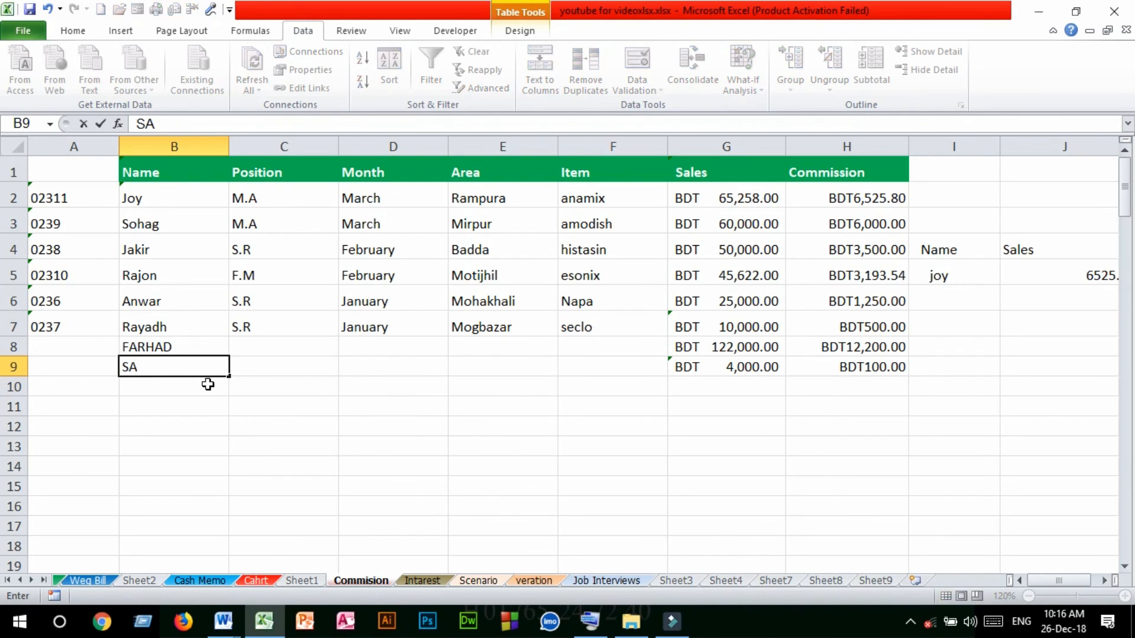
{"action": "type", "text": "NI"}
{"action": "left_click", "coordinate": [207, 389]}
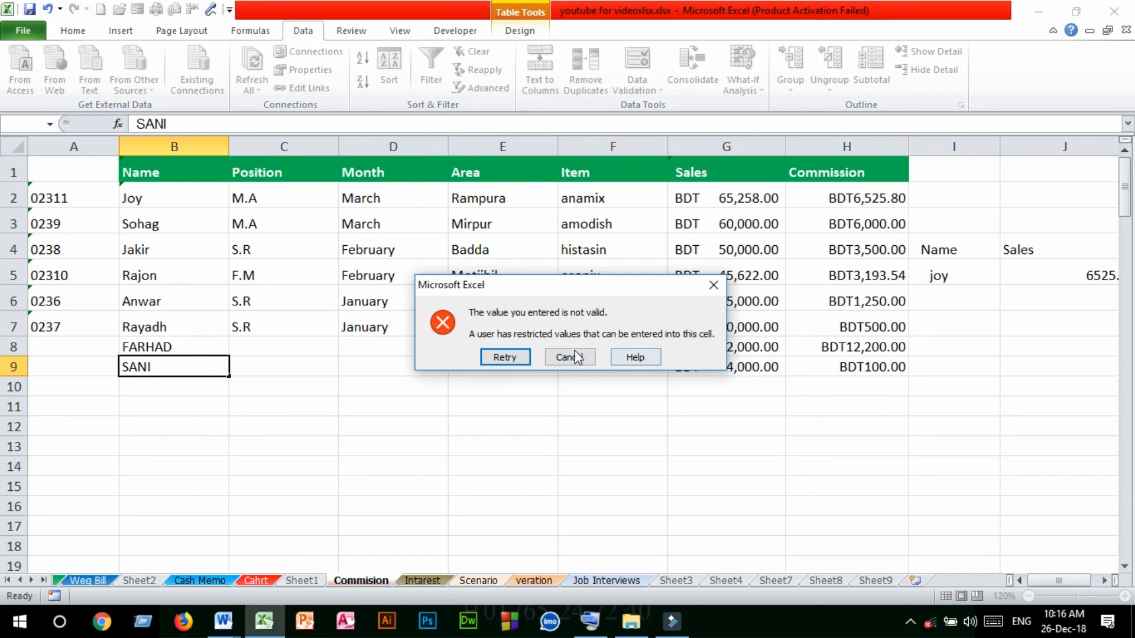
{"action": "left_click", "coordinate": [713, 284]}
{"action": "left_click", "coordinate": [167, 386]}
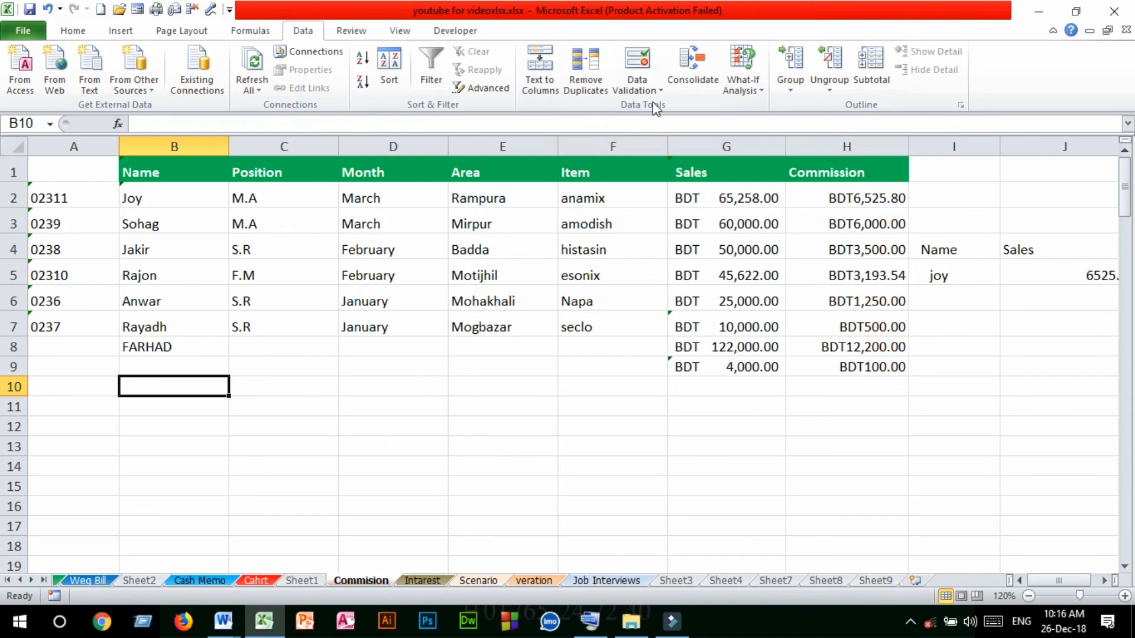
{"action": "left_click", "coordinate": [637, 86]}
{"action": "left_click", "coordinate": [602, 449]}
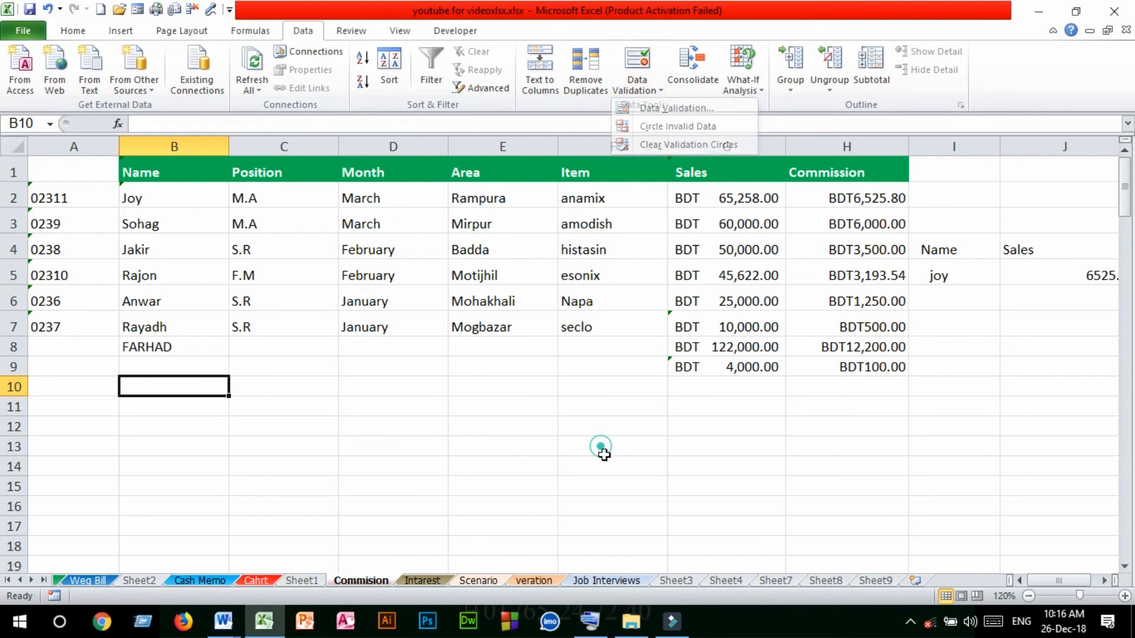
{"action": "left_click", "coordinate": [613, 460]}
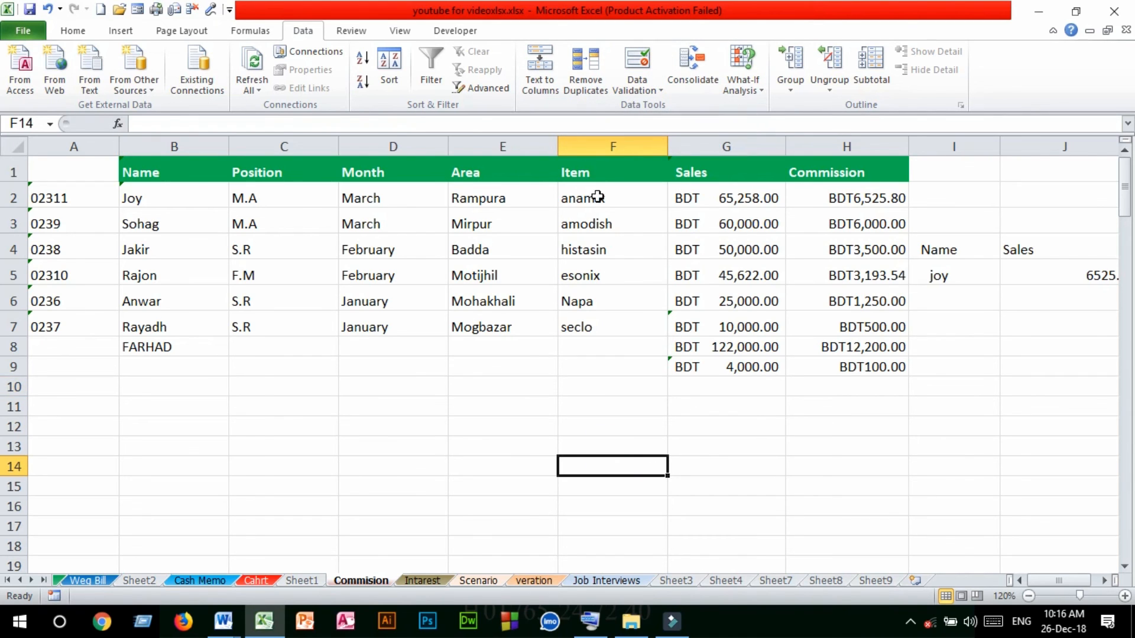
Copy the item names from F2:F7 to the cells starting at J8, and clear the originals from the Item column
{"action": "left_click_drag", "start_coordinate": [598, 197], "coordinate": [618, 319]}
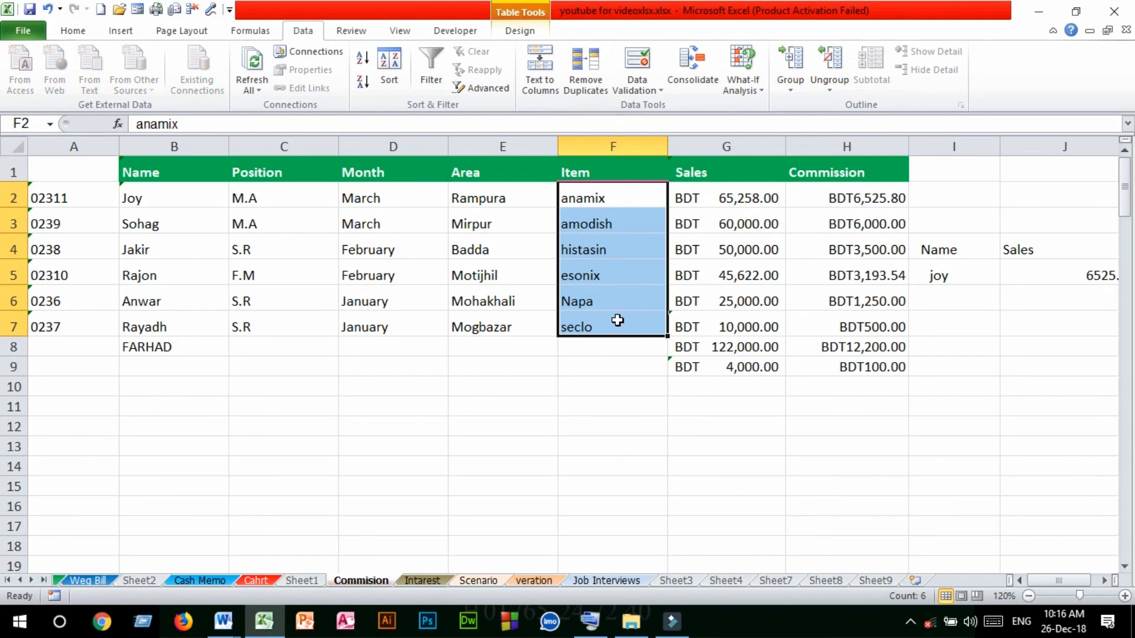
{"action": "key", "text": "ctrl+c"}
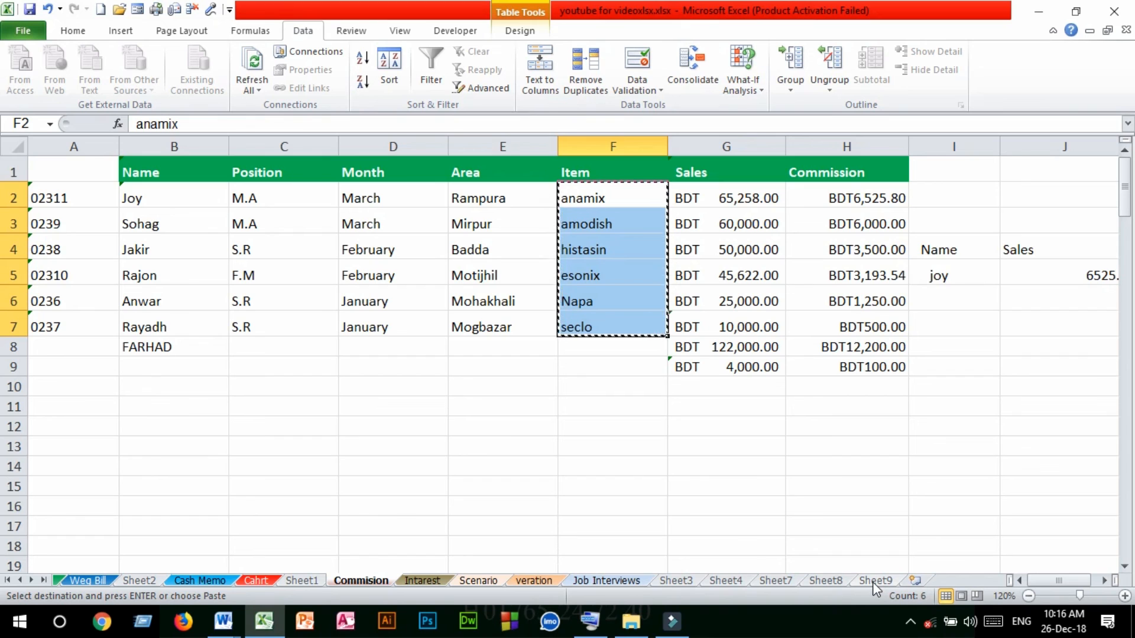
{"action": "left_click", "coordinate": [1010, 347]}
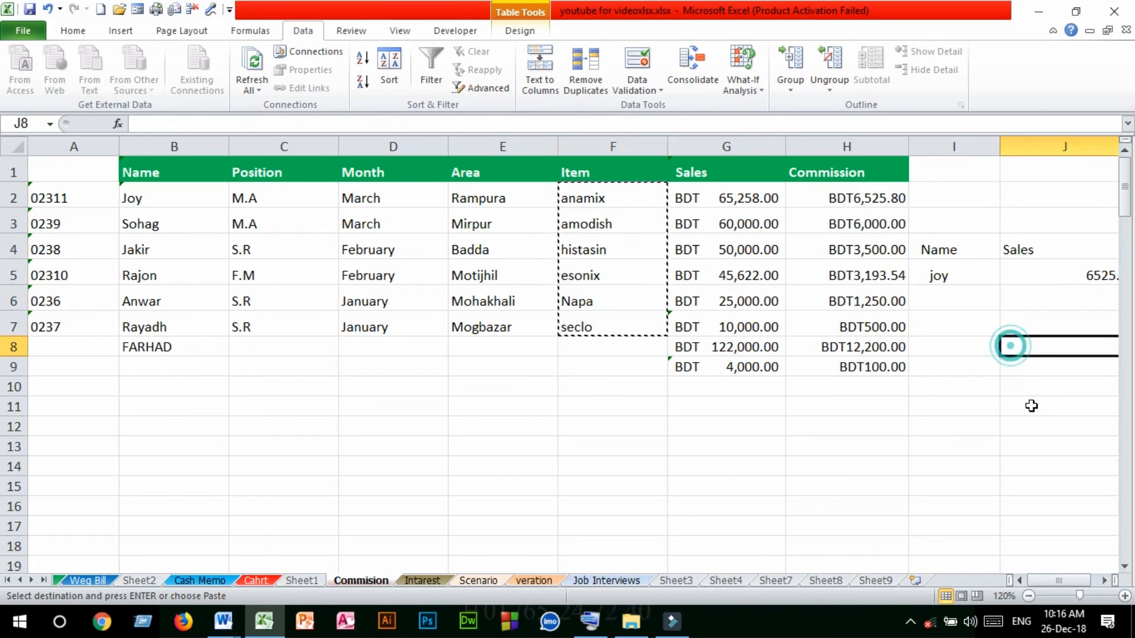
{"action": "key", "text": "ctrl+v"}
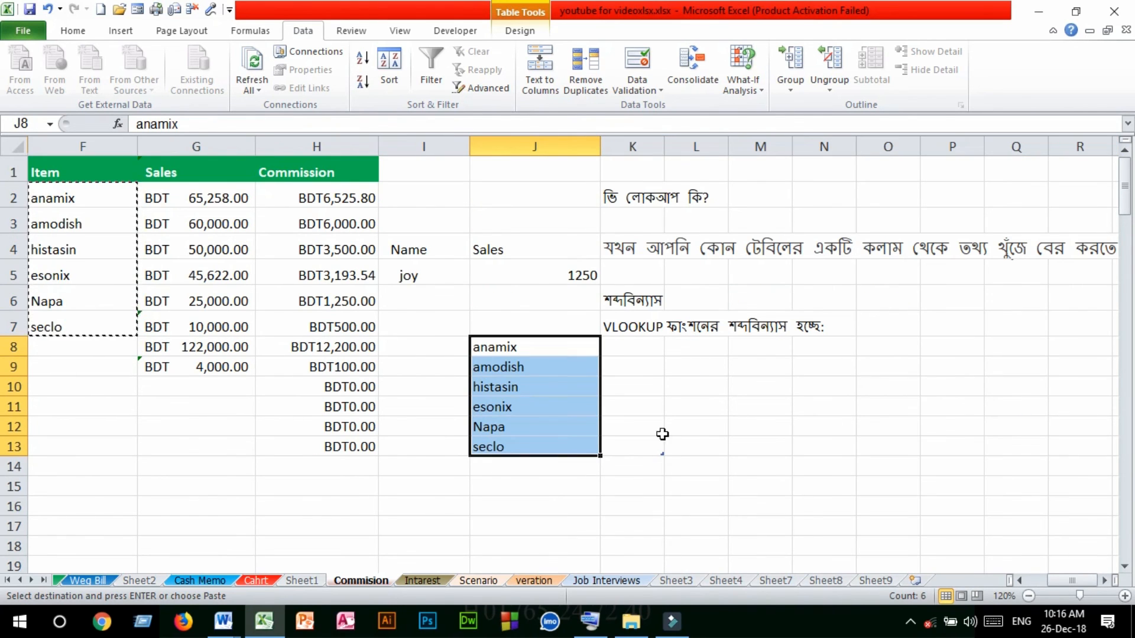
{"action": "left_click_drag", "start_coordinate": [84, 191], "coordinate": [88, 330]}
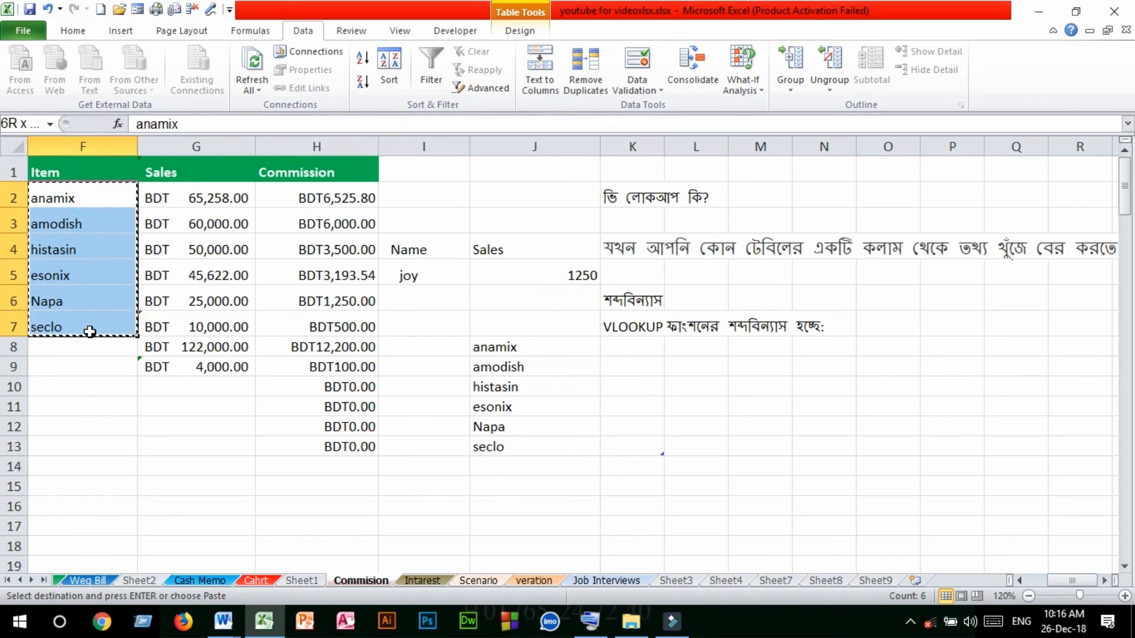
{"action": "key", "text": "Delete"}
{"action": "left_click", "coordinate": [121, 392]}
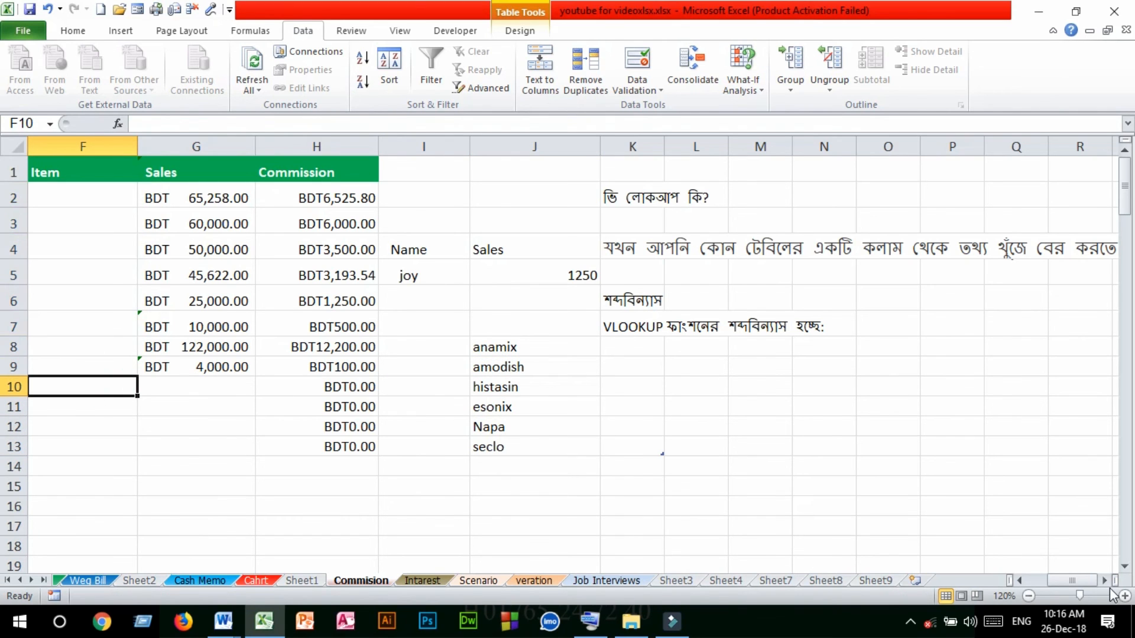
Select the blank Item cells F2:F7 in the Commision table
{"action": "left_click_drag", "start_coordinate": [1080, 582], "coordinate": [1044, 577]}
{"action": "left_click_drag", "start_coordinate": [1012, 347], "coordinate": [1022, 444]}
{"action": "left_click_drag", "start_coordinate": [641, 196], "coordinate": [638, 329]}
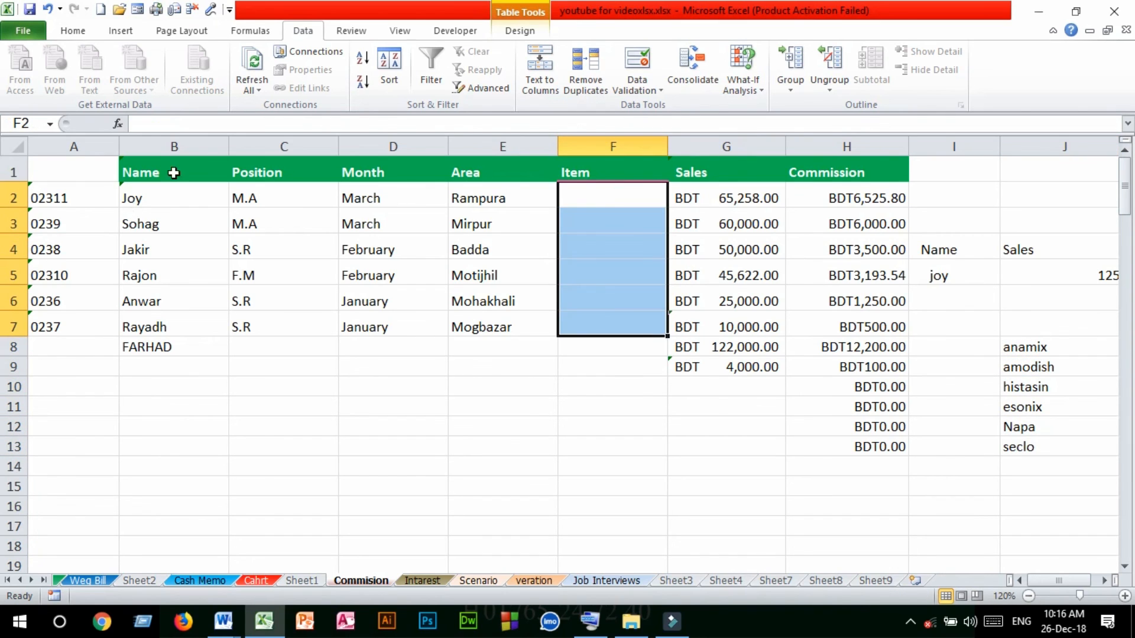